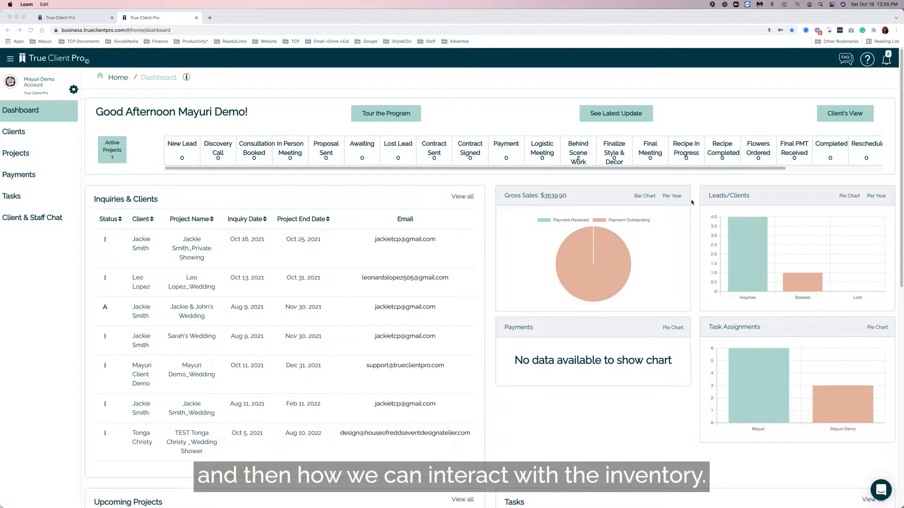
# Open the Inventory Library under Template/Library in the company settings.
pyautogui.click(73, 90)
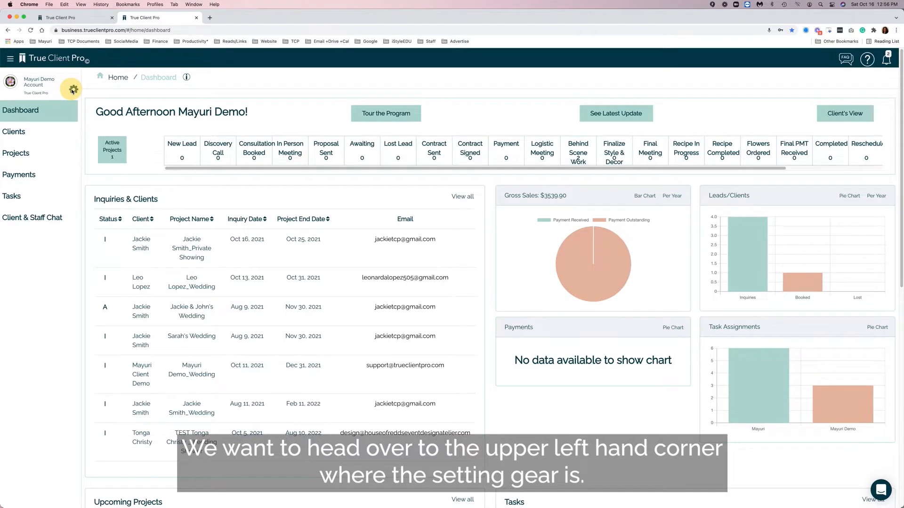
pyautogui.click(73, 90)
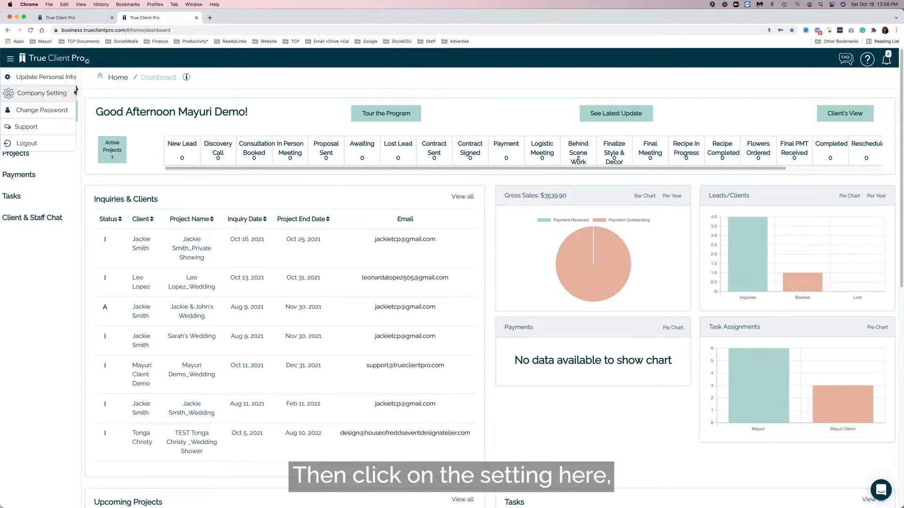
pyautogui.click(68, 96)
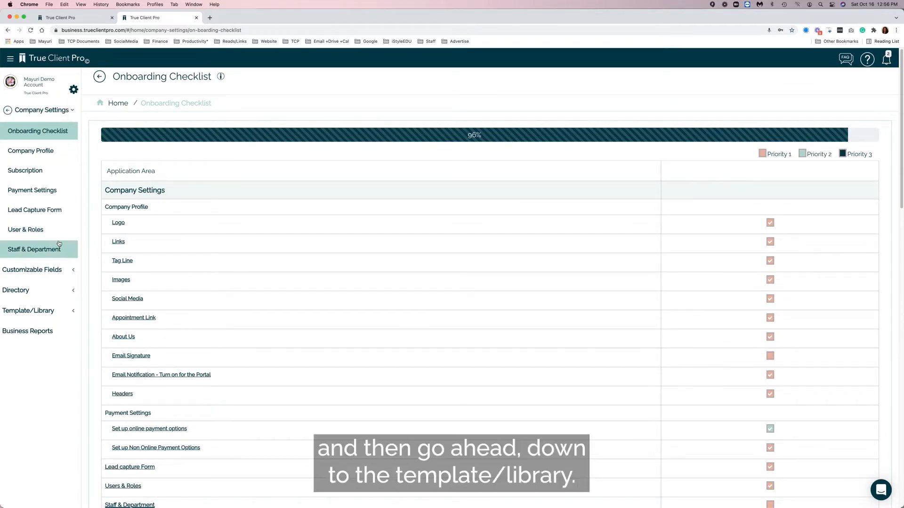
pyautogui.click(26, 312)
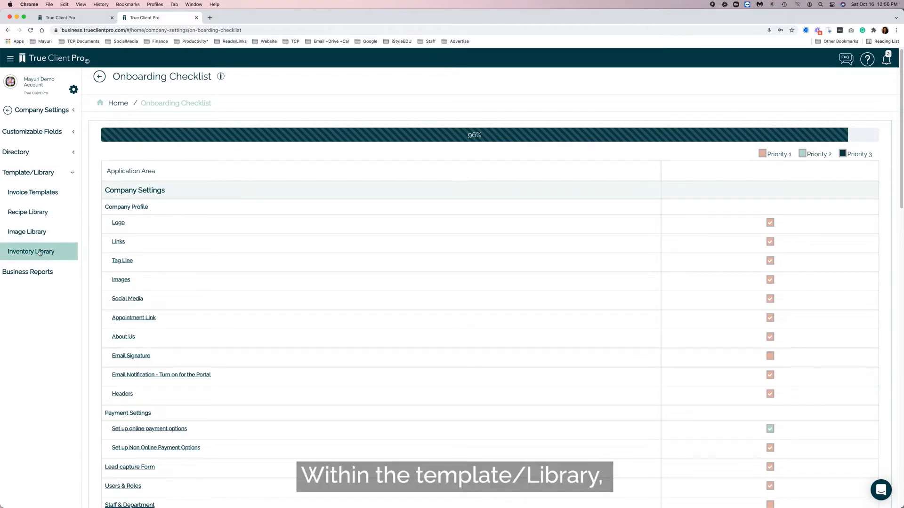
pyautogui.click(11, 252)
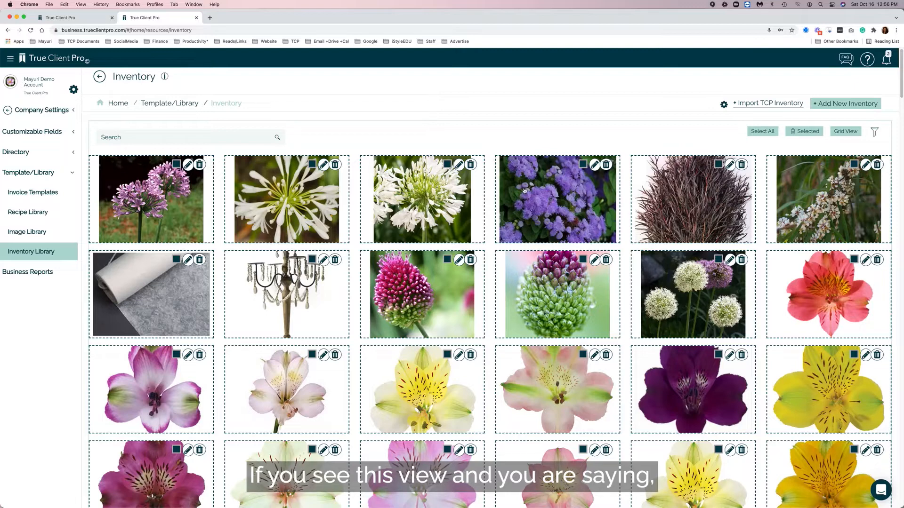
# Show the inventory in grid view, view the editable details of Agapanthus Donau, and return to the inventory list.
pyautogui.moveTo(524, 190)
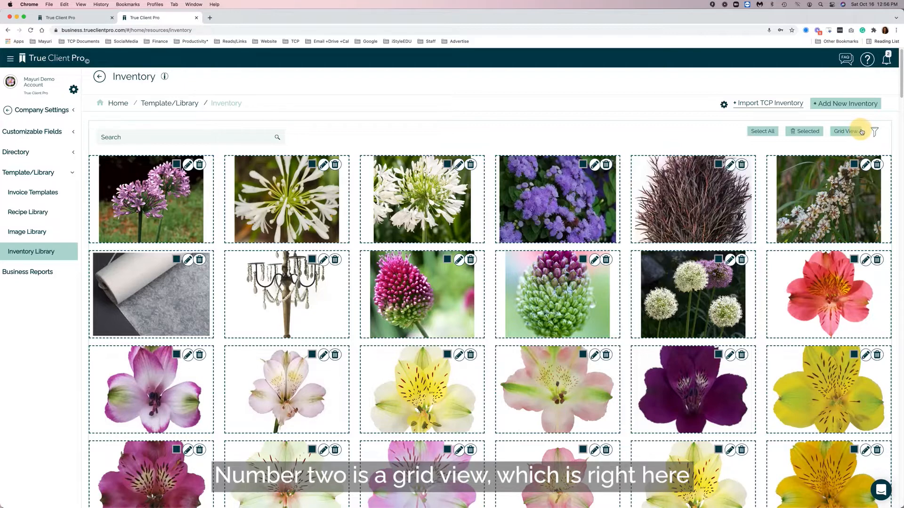
pyautogui.click(845, 133)
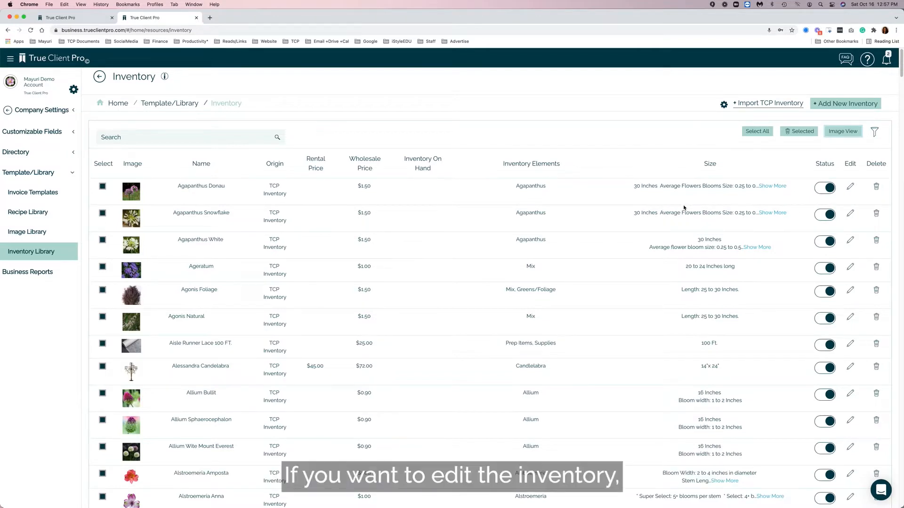
pyautogui.click(849, 187)
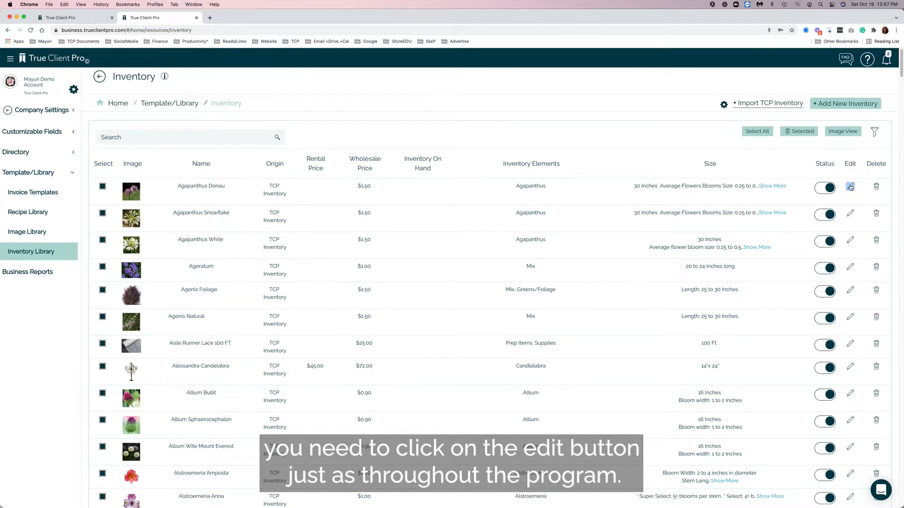
pyautogui.click(849, 187)
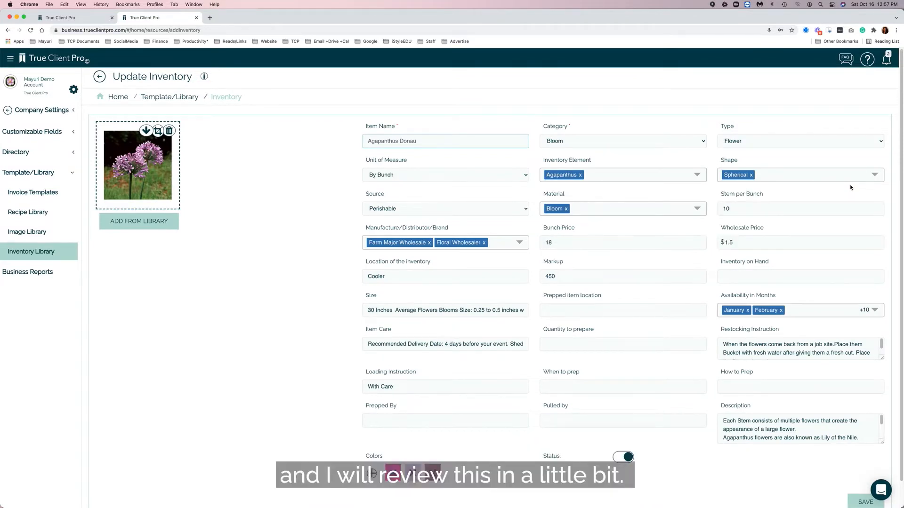
pyautogui.click(100, 77)
pyautogui.click(510, 77)
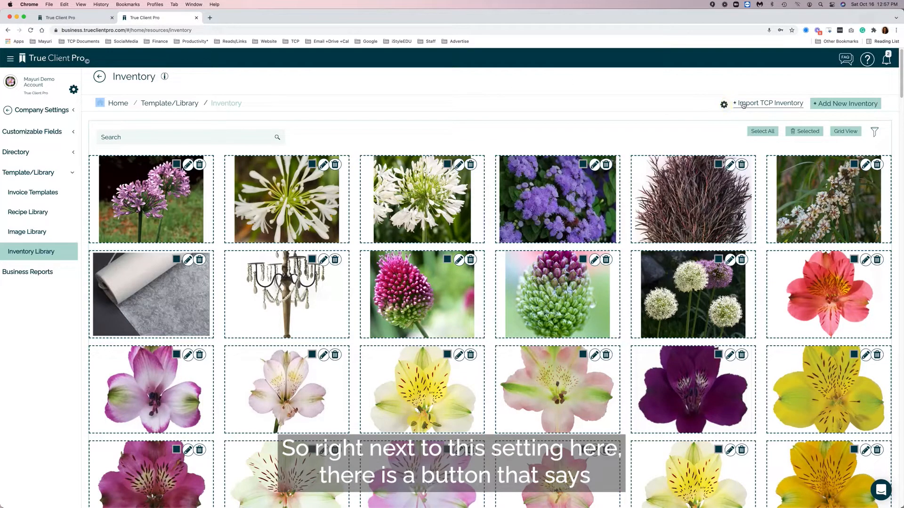
# Open the TCP inventory import and look through all the items available to import, including the Drawer Liners.
pyautogui.click(798, 104)
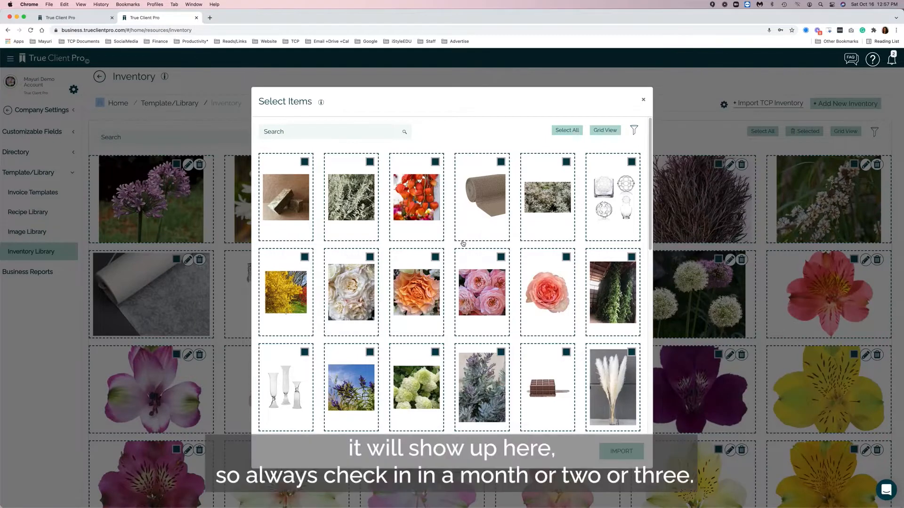
pyautogui.scroll(-3, 463, 243)
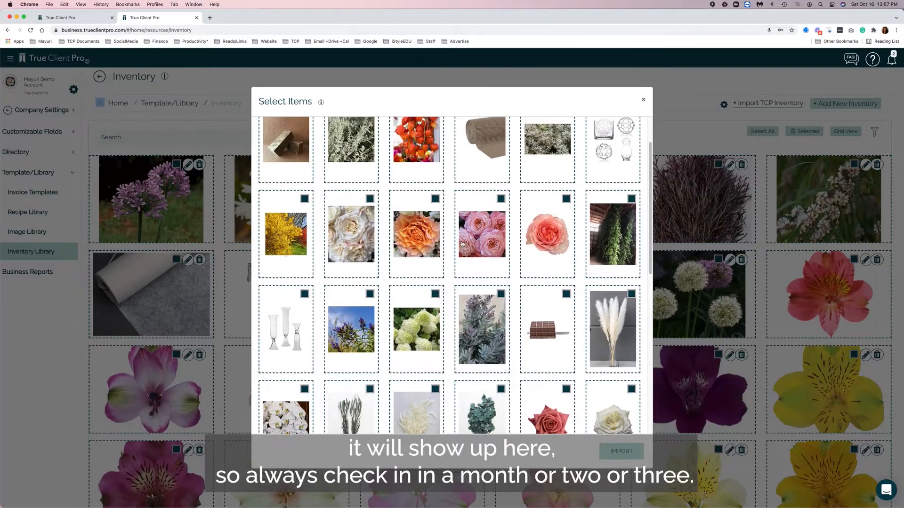
pyautogui.scroll(3, 462, 243)
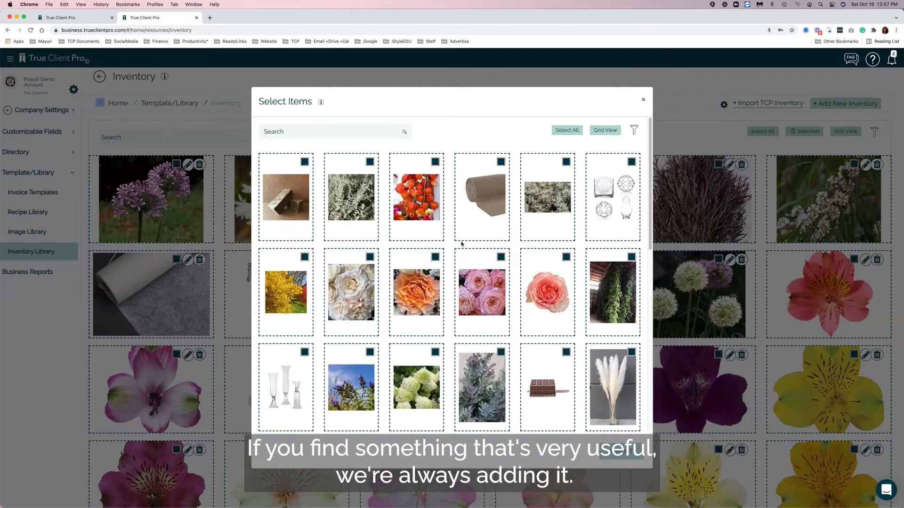
pyautogui.click(473, 189)
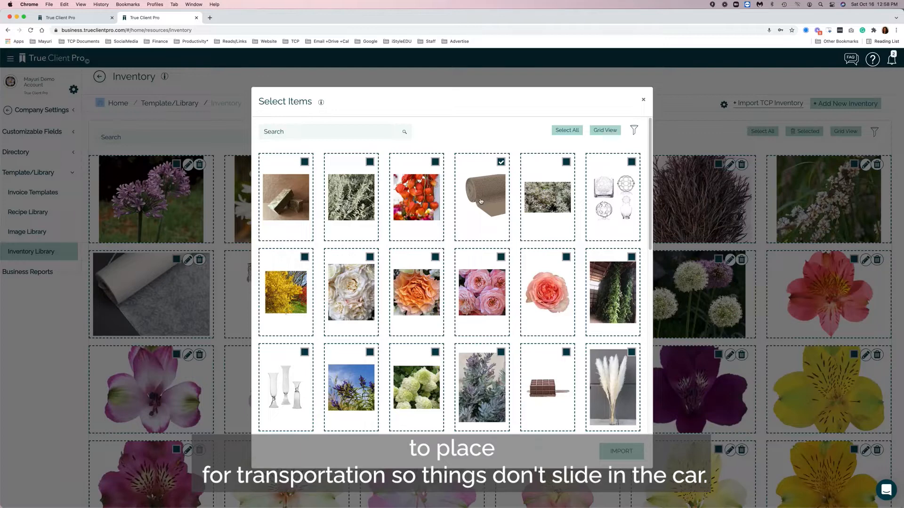
pyautogui.click(501, 162)
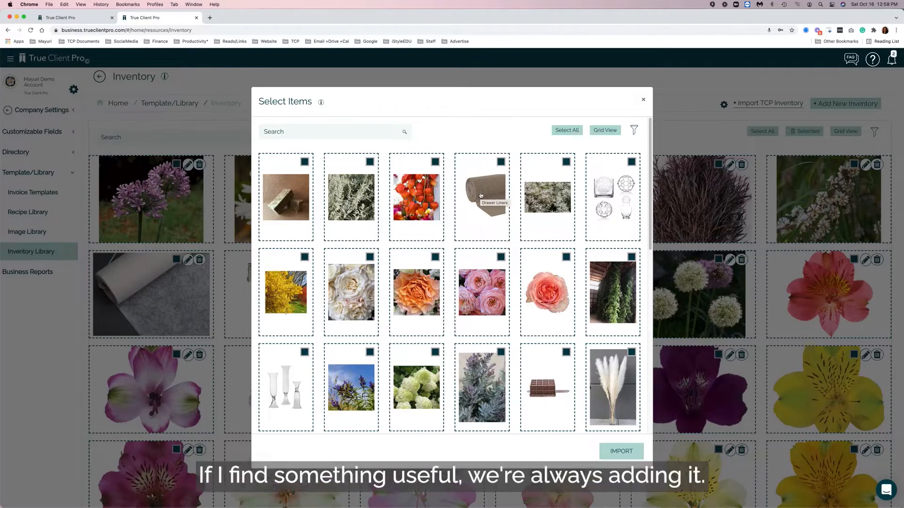
pyautogui.scroll(-1, 480, 195)
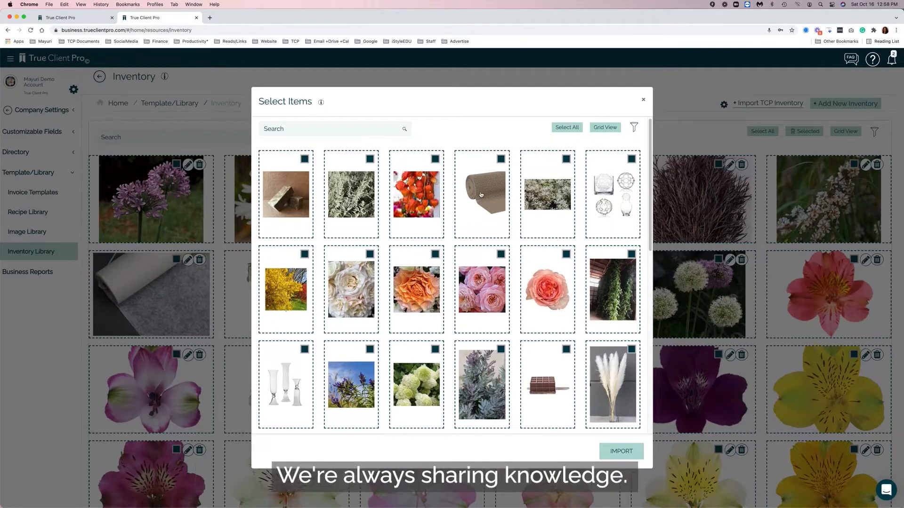
pyautogui.scroll(-5, 480, 195)
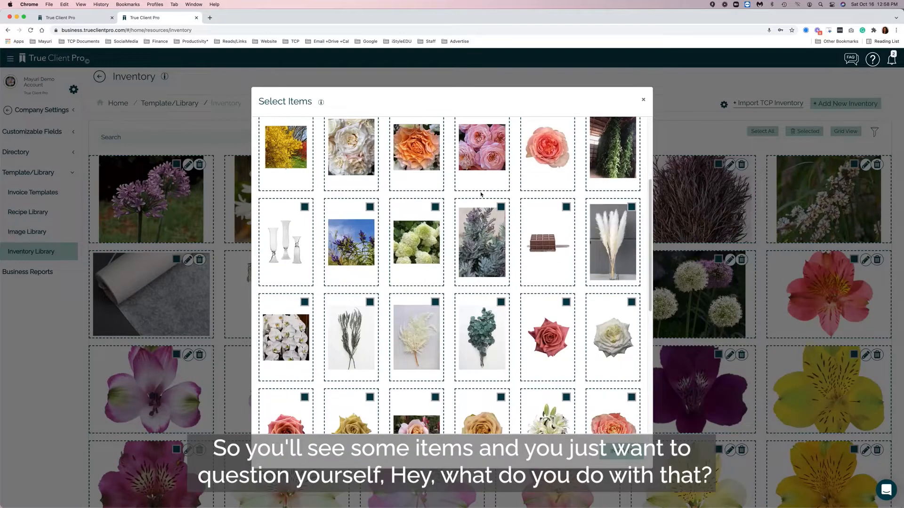
pyautogui.scroll(-1, 481, 195)
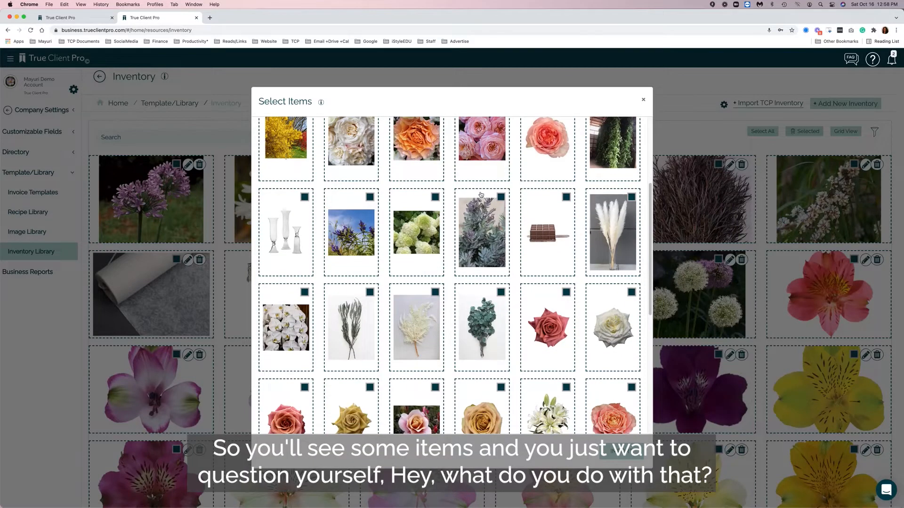
pyautogui.scroll(-5, 480, 195)
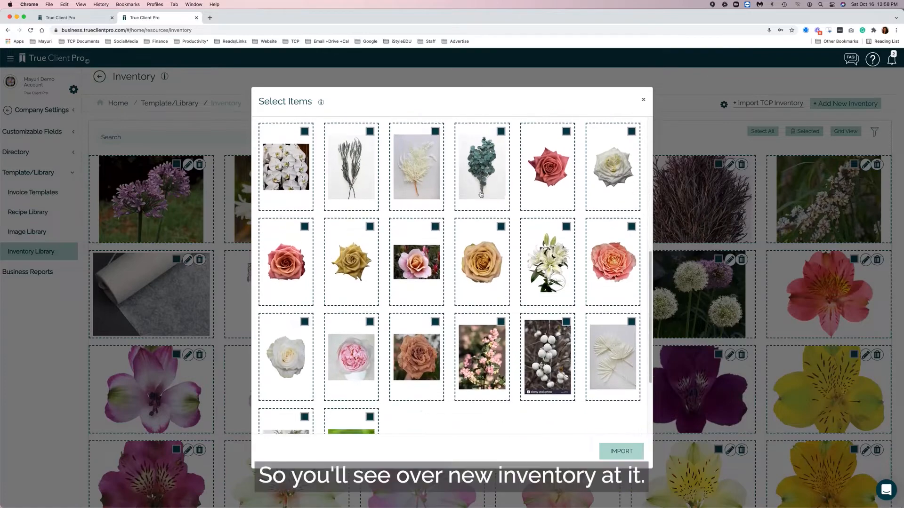
pyautogui.scroll(-3, 481, 195)
pyautogui.scroll(8, 478, 194)
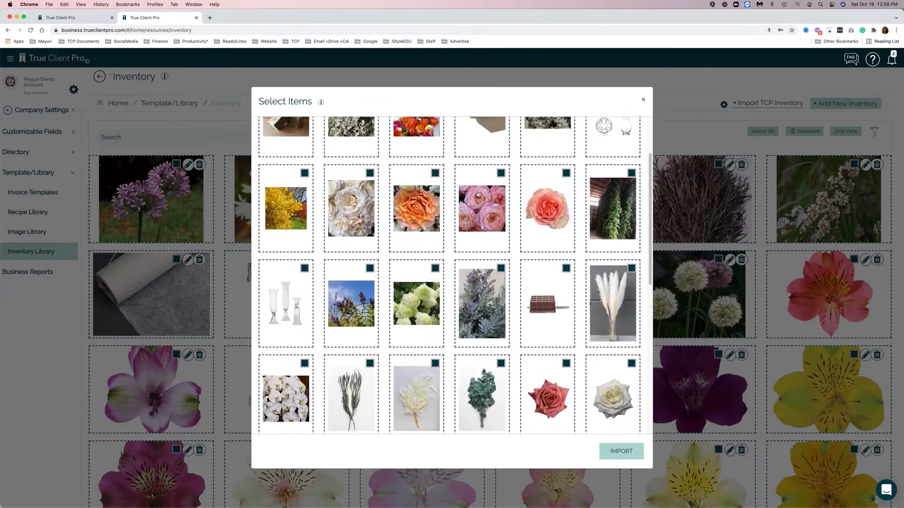
pyautogui.scroll(3, 478, 194)
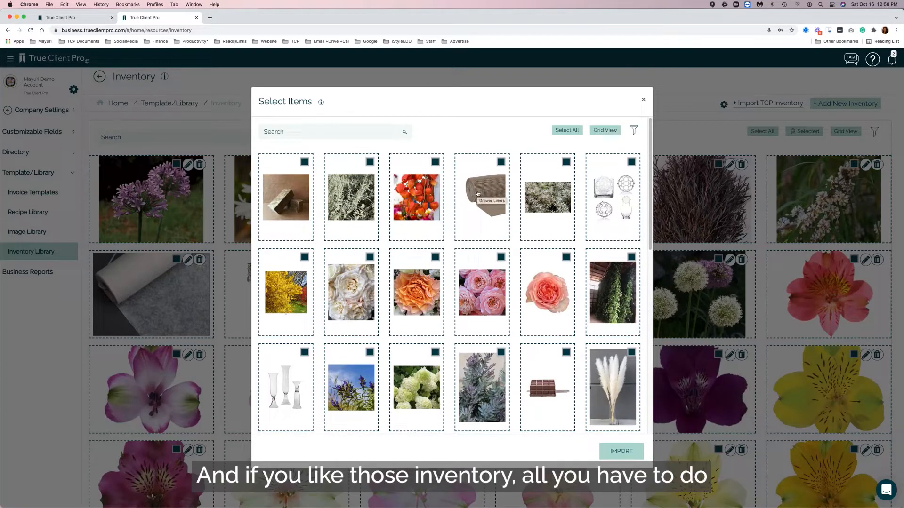
# Import the grey-green foliage, orange-red pods and clear glass vases from the first row of TCP items, and dismiss the import messages.
pyautogui.click(435, 162)
pyautogui.click(370, 163)
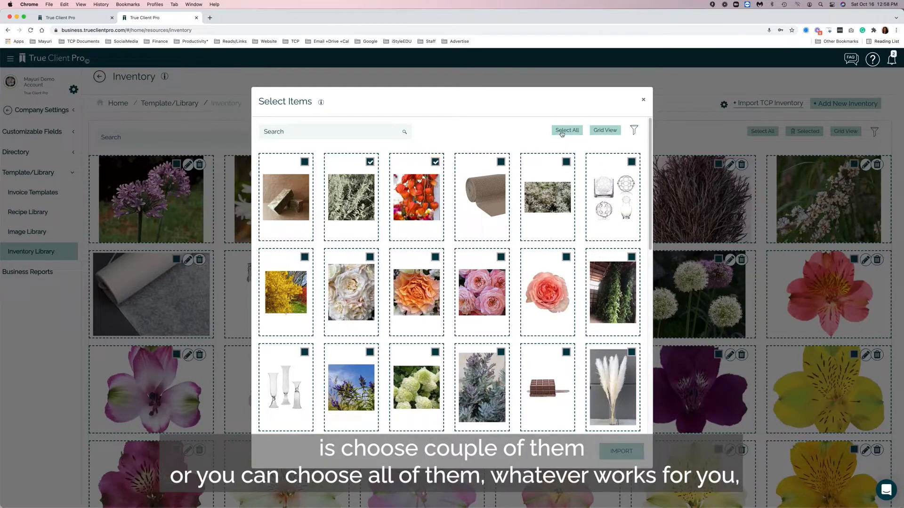
pyautogui.click(631, 162)
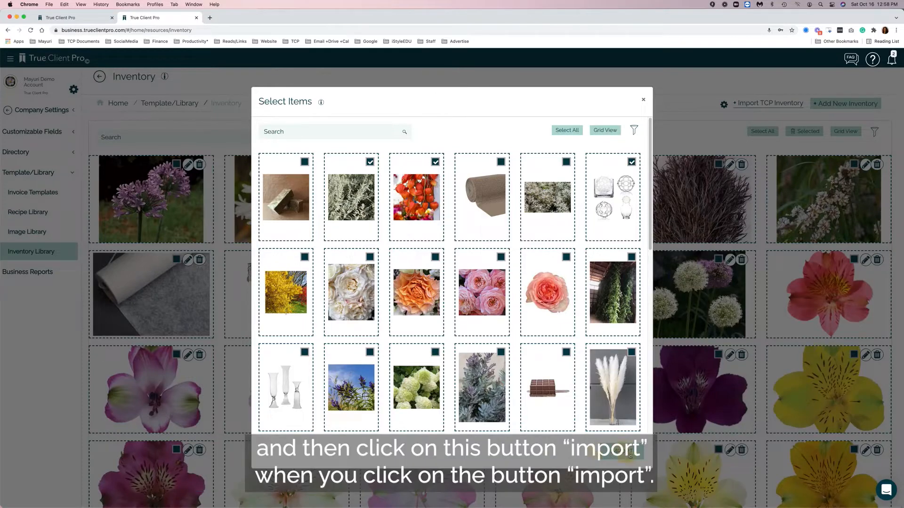
pyautogui.click(621, 451)
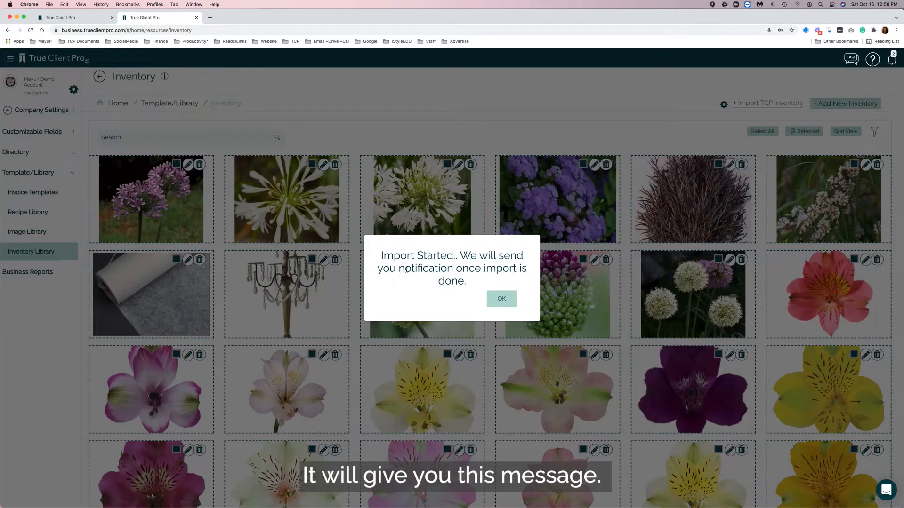
pyautogui.moveTo(381, 258); pyautogui.dragTo(522, 261)
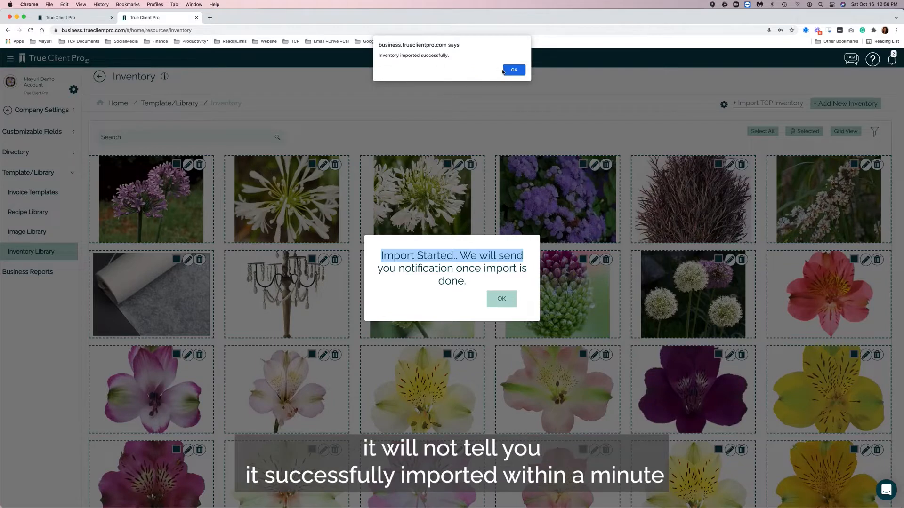
pyautogui.click(498, 304)
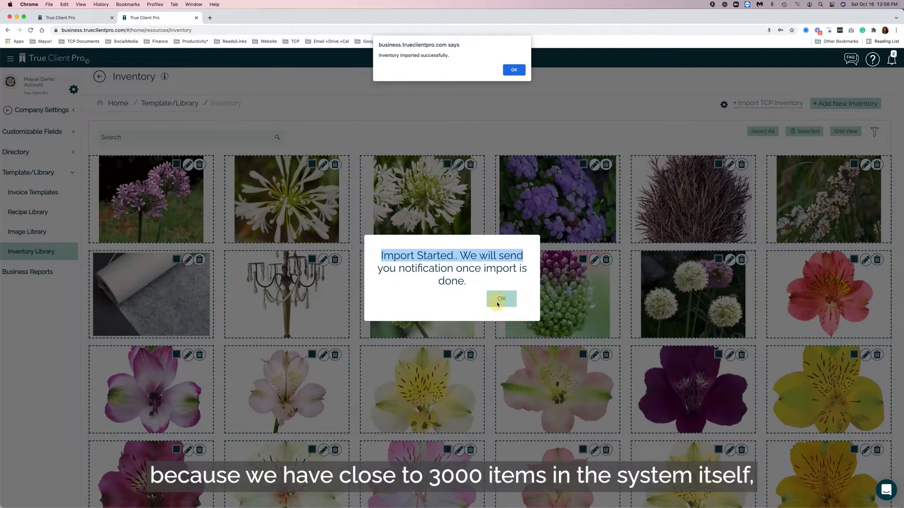
pyautogui.click(514, 70)
pyautogui.click(502, 299)
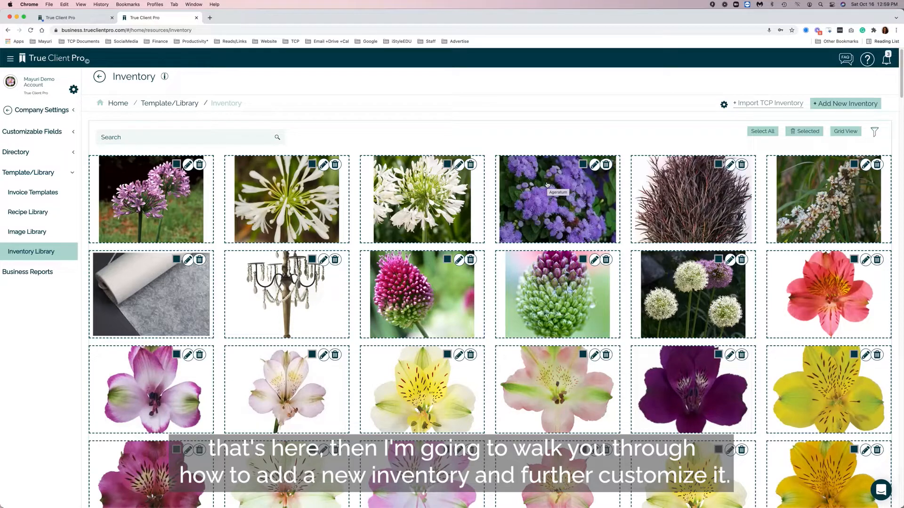
# Switch the inventory to grid view and open Agapanthus Donau for editing to review its item name.
pyautogui.click(846, 131)
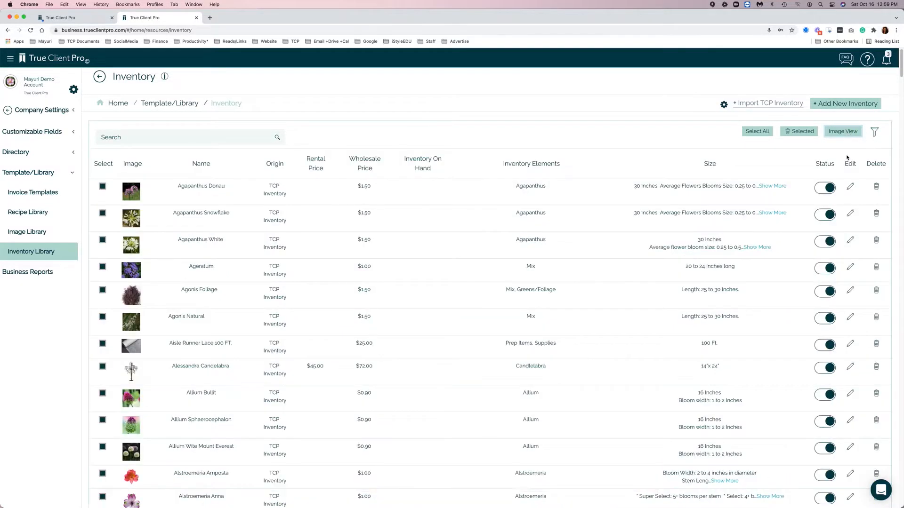
pyautogui.click(850, 188)
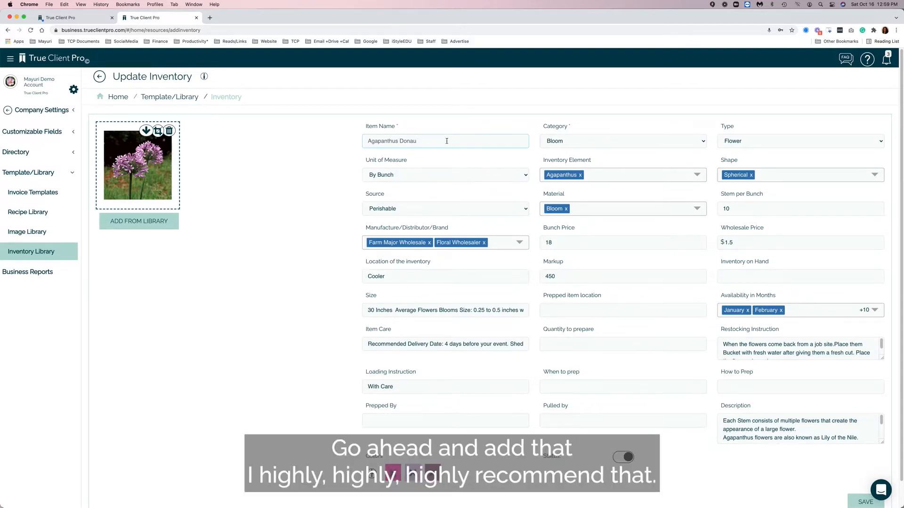
pyautogui.moveTo(398, 141); pyautogui.dragTo(359, 148)
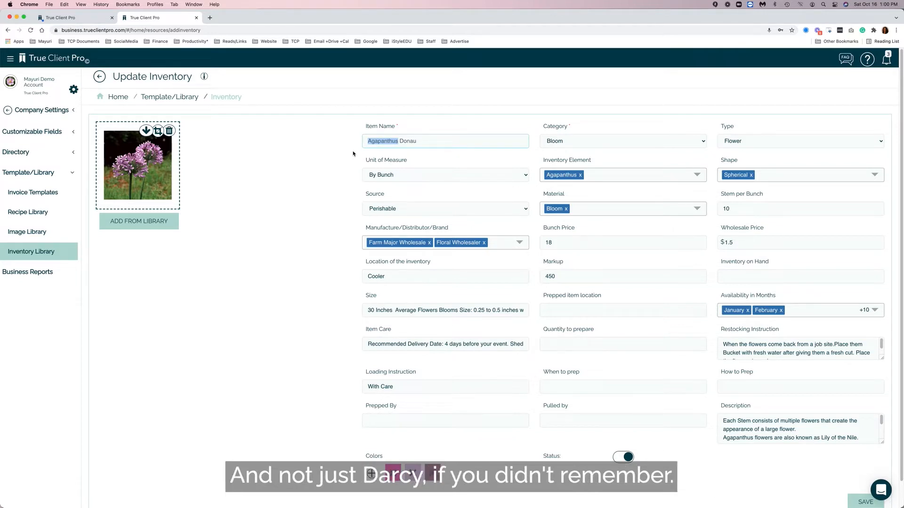
pyautogui.click(332, 173)
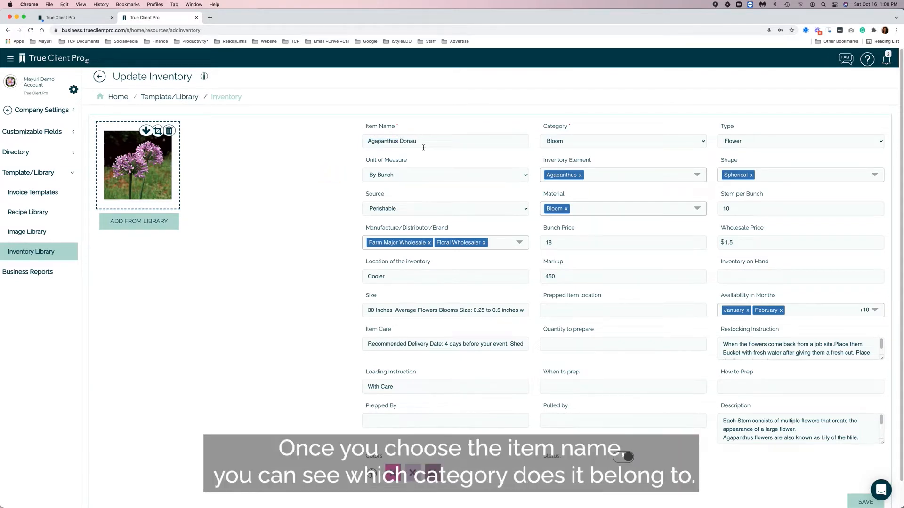
# Choose Bloom as the category and Flower as the type for Agapanthus Donau.
pyautogui.click(577, 144)
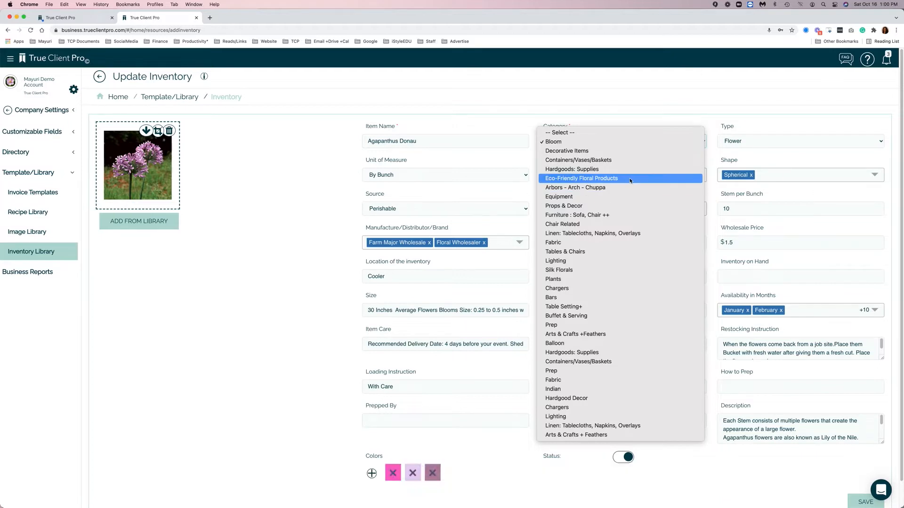
pyautogui.click(556, 140)
pyautogui.click(740, 143)
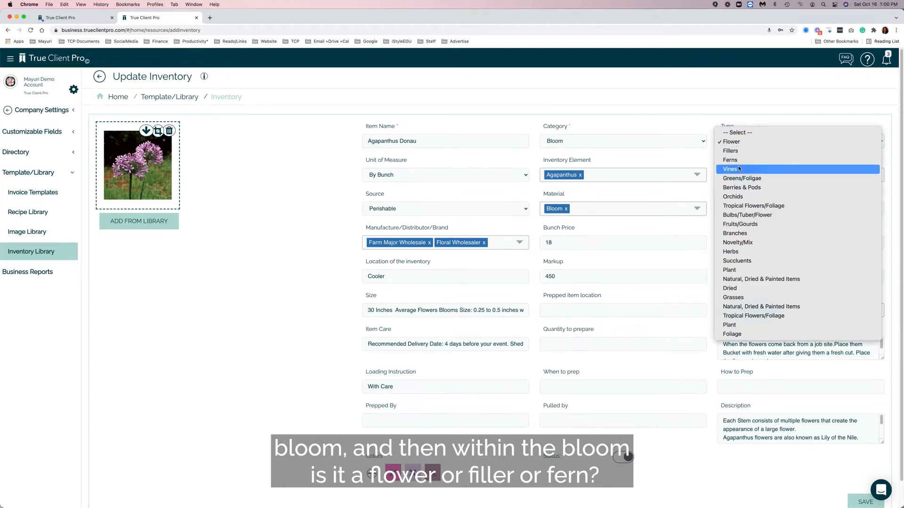
pyautogui.click(740, 142)
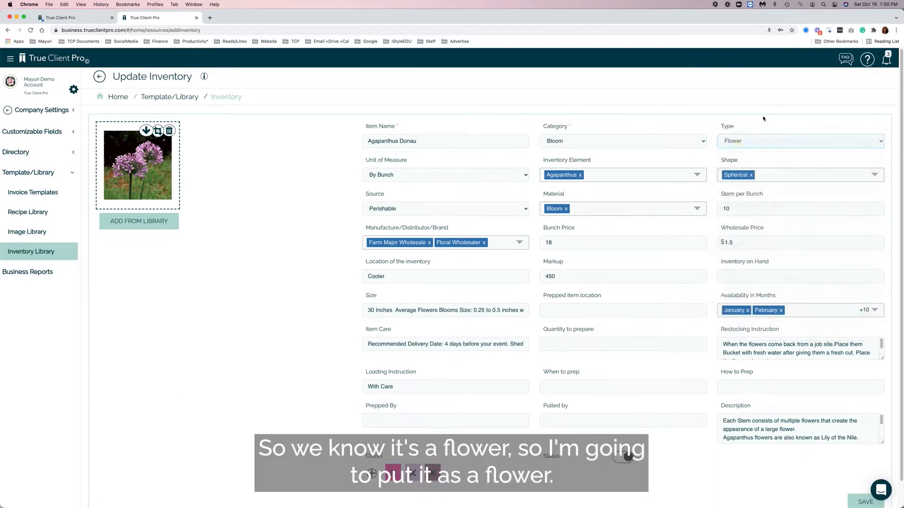
# Look through the unit of measure and manufacturer options, and remove Farm Major Wholesale from the item's manufacturers.
pyautogui.click(408, 174)
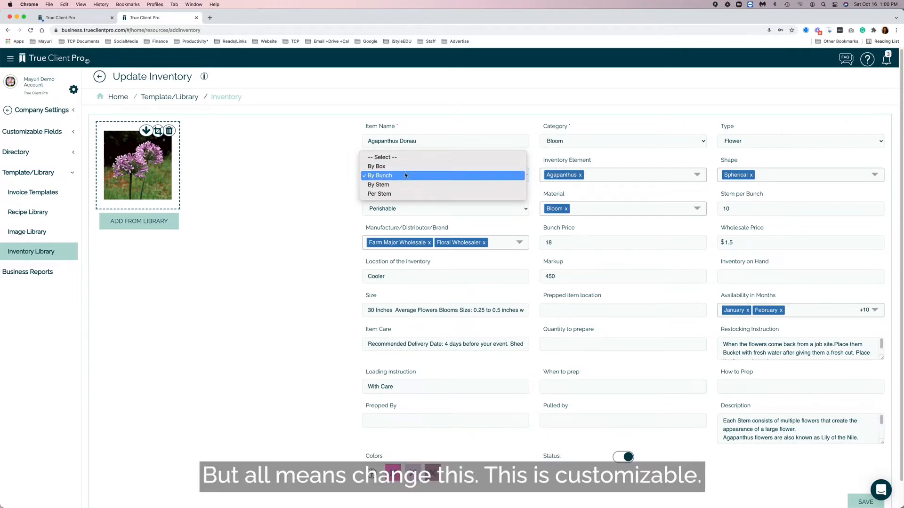
pyautogui.click(329, 196)
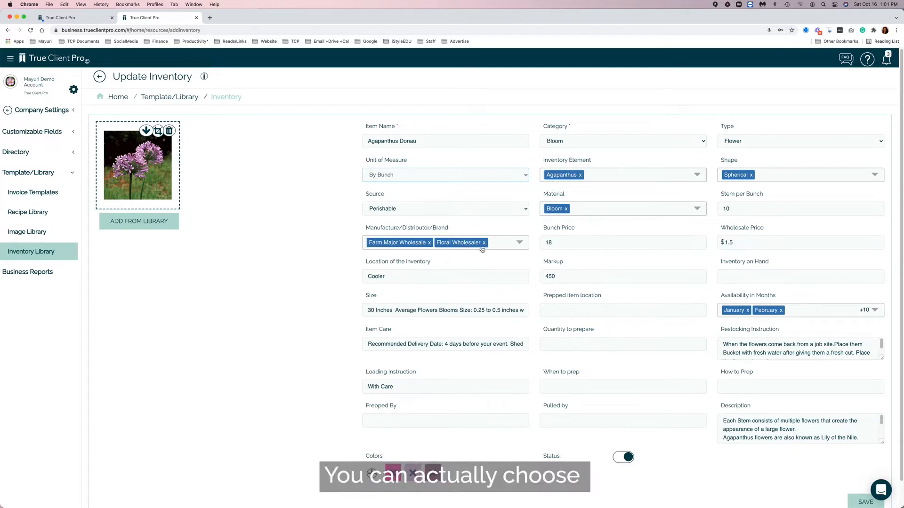
pyautogui.click(505, 246)
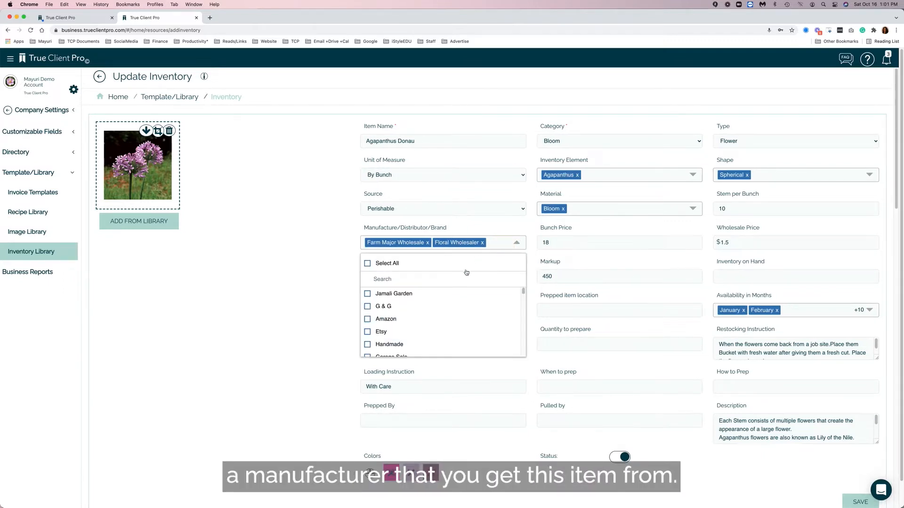
pyautogui.scroll(-10, 431, 339)
pyautogui.scroll(10, 431, 339)
pyautogui.scroll(2, 431, 338)
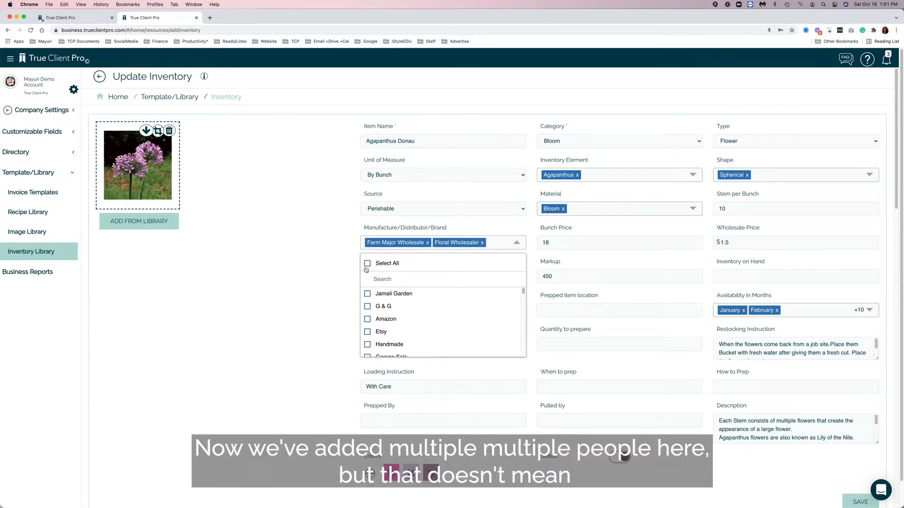
pyautogui.click(427, 242)
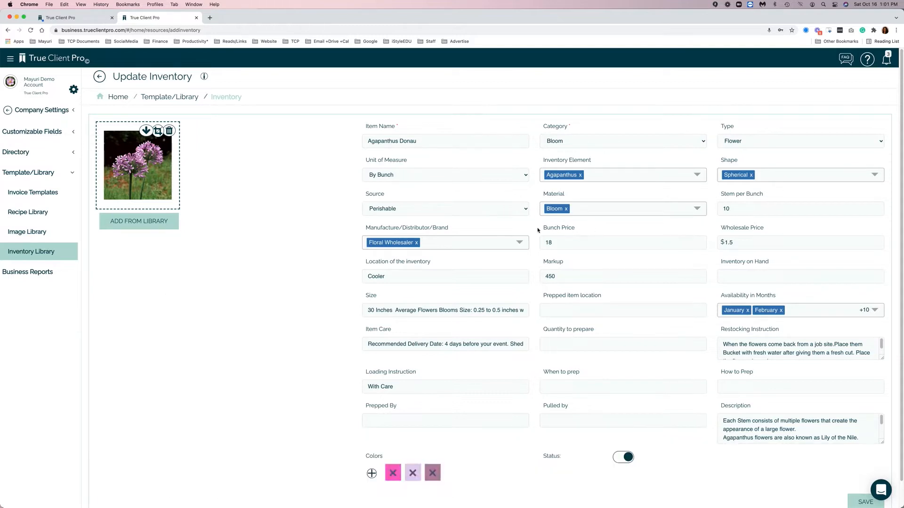
# Review the source options for Agapanthus Donau and choose Perishable.
pyautogui.moveTo(540, 229); pyautogui.dragTo(593, 229)
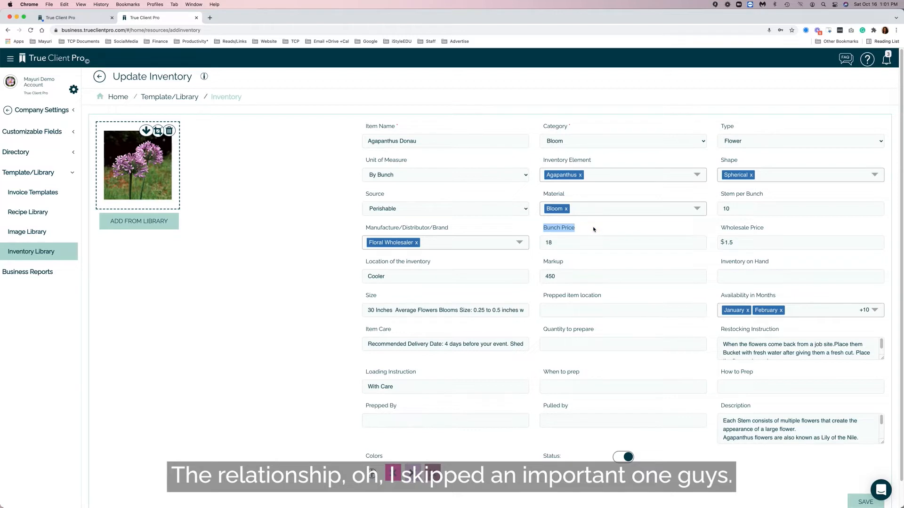
pyautogui.click(423, 212)
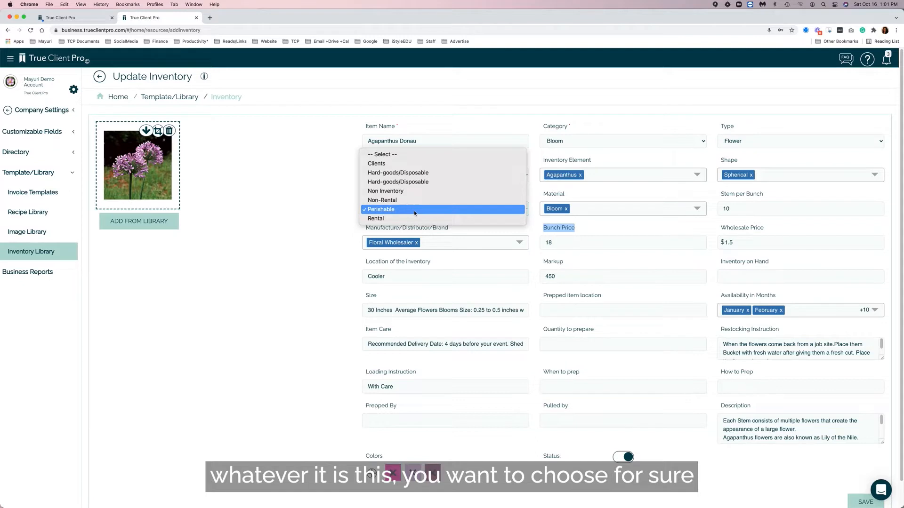
pyautogui.click(414, 210)
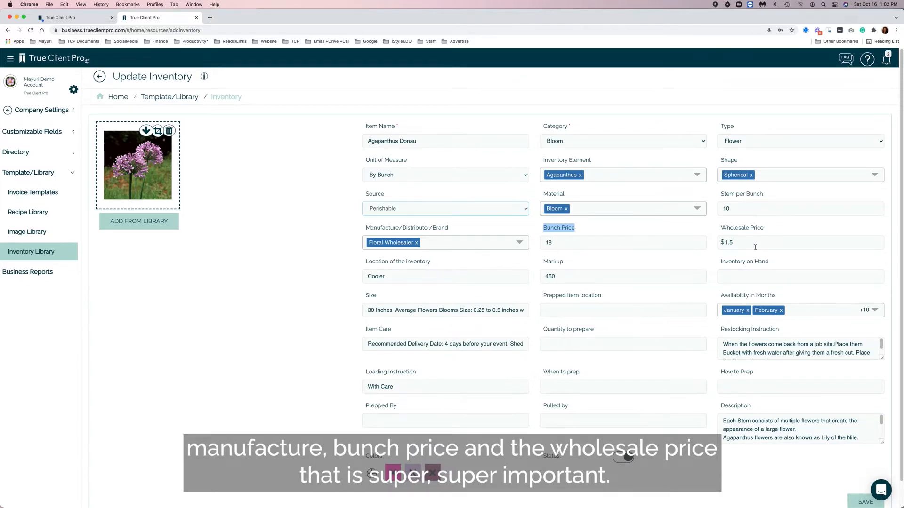
# Review the stems per bunch and set the bunch price to 20.
pyautogui.click(726, 210)
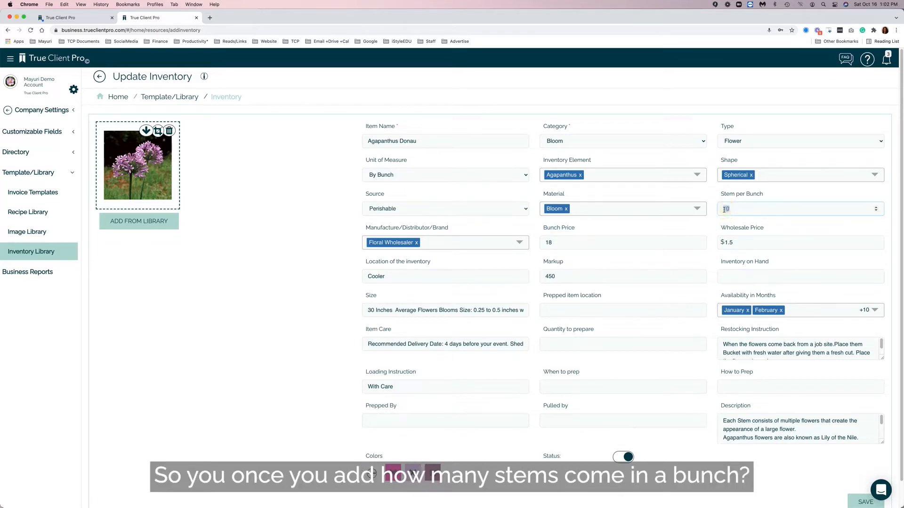
pyautogui.doubleClick(725, 211)
pyautogui.moveTo(740, 209)
pyautogui.mouseDown()
pyautogui.moveTo(718, 209)
pyautogui.moveTo(726, 208)
pyautogui.mouseUp()
pyautogui.click(707, 222)
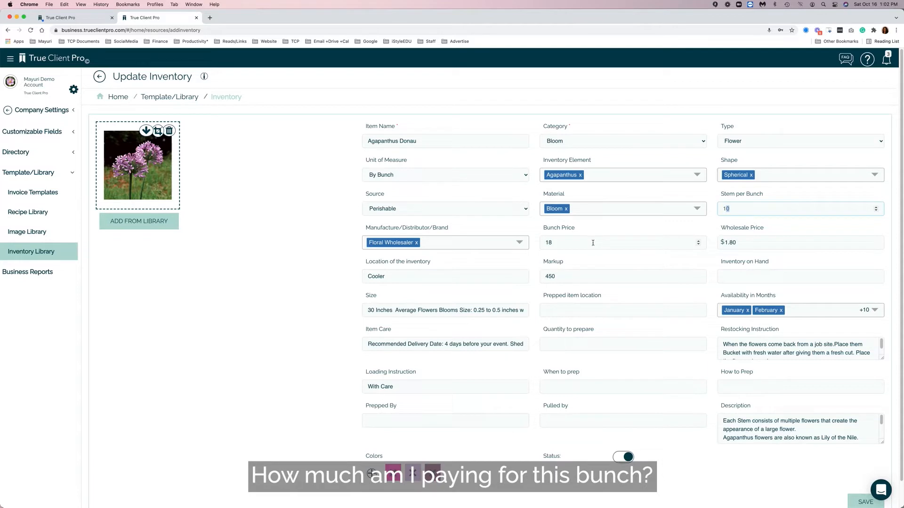
pyautogui.moveTo(569, 243); pyautogui.dragTo(534, 243)
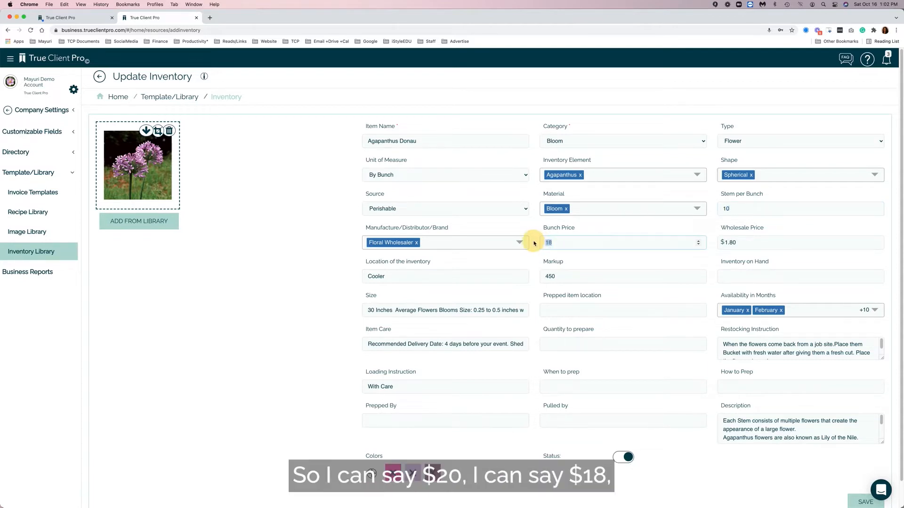
pyautogui.write('20')
pyautogui.click(588, 265)
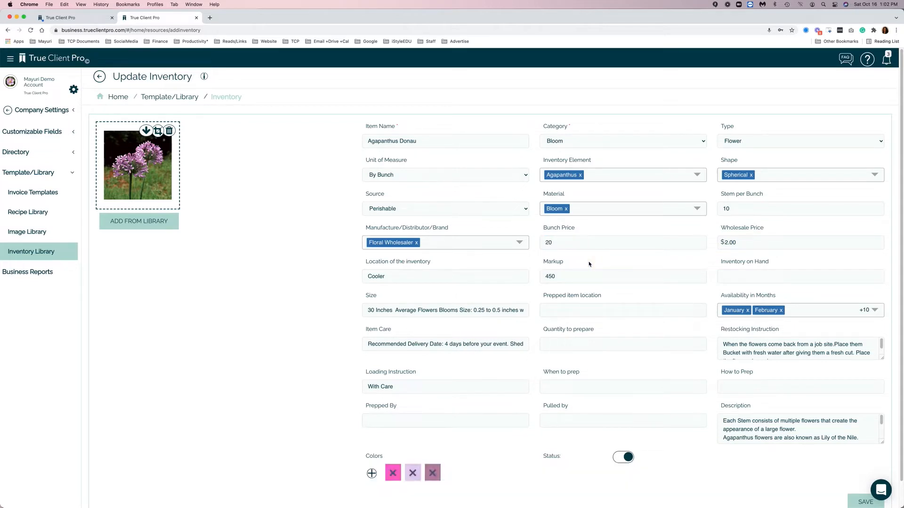
# Override the wholesale price with $3, and raise the bunch price to 30 to match.
pyautogui.click(730, 242)
pyautogui.moveTo(731, 242); pyautogui.dragTo(718, 242)
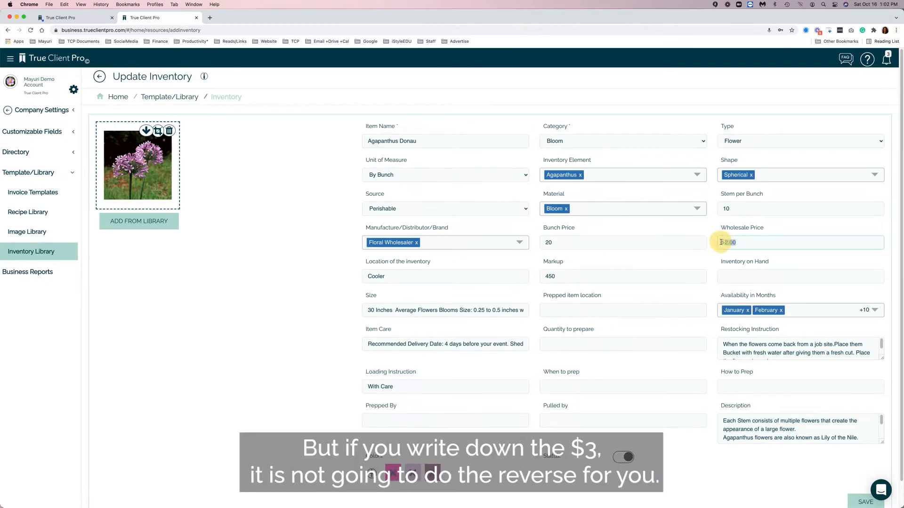
pyautogui.write('3')
pyautogui.click(704, 260)
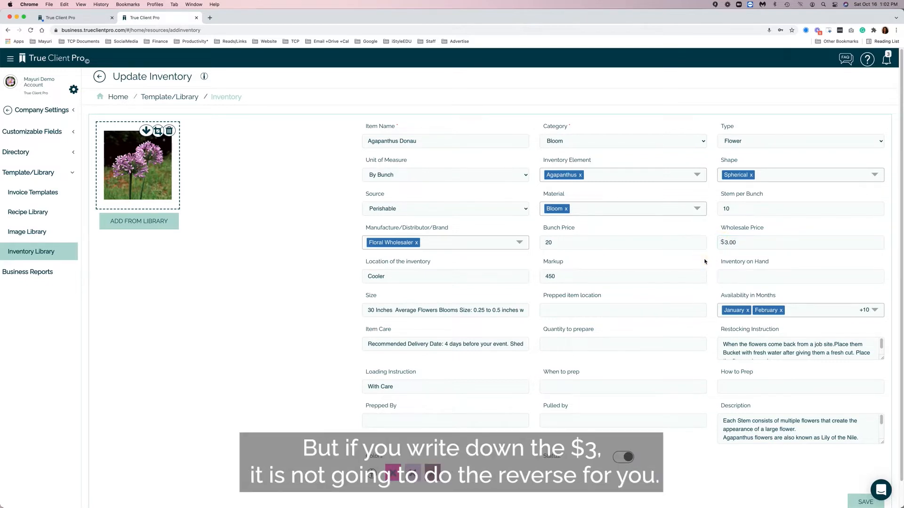
pyautogui.doubleClick(547, 242)
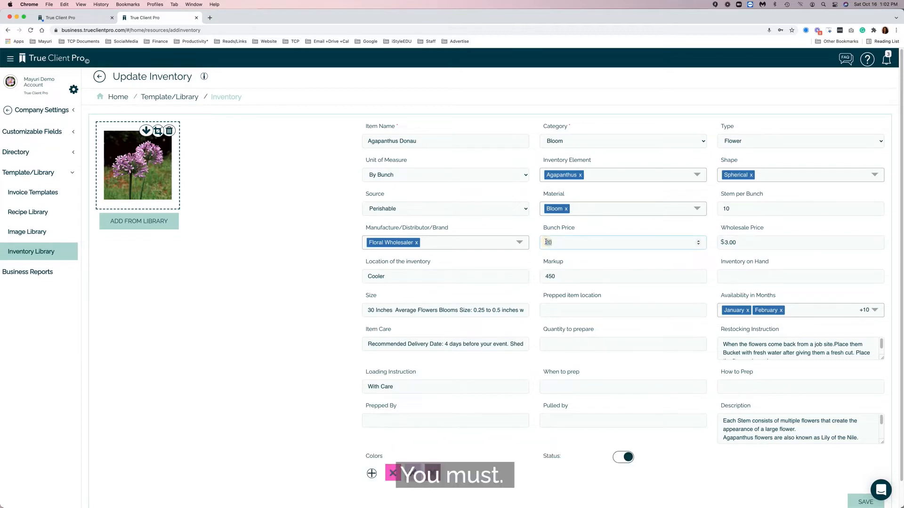
pyautogui.write('30')
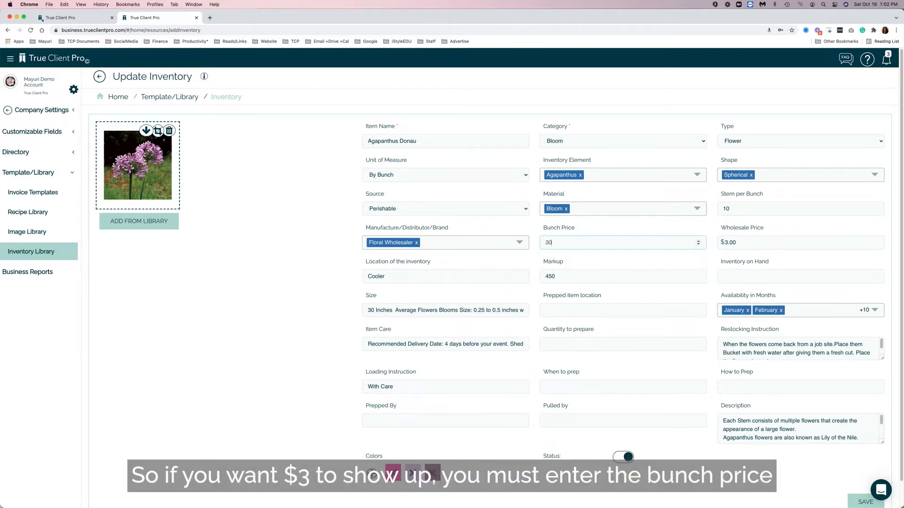
pyautogui.click(598, 256)
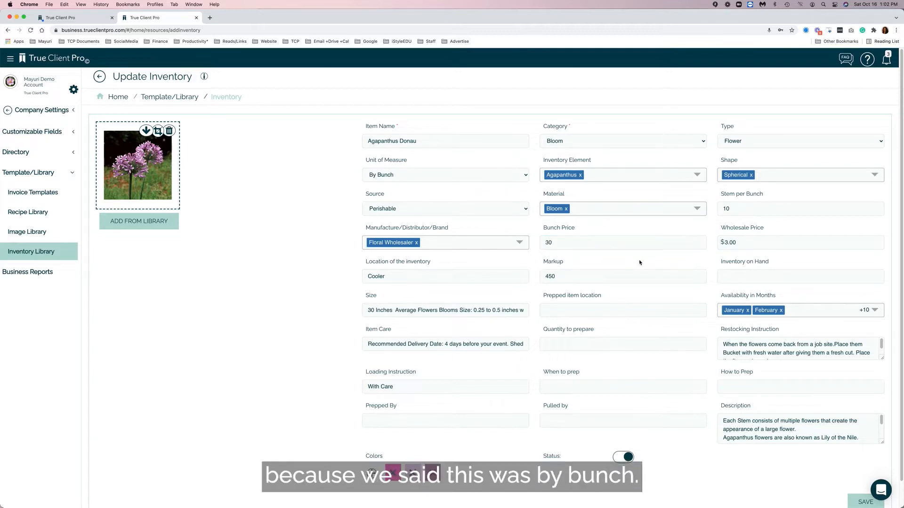
# Change the unit of measure to Per Stem and enter a wholesale price of $3.
pyautogui.click(454, 177)
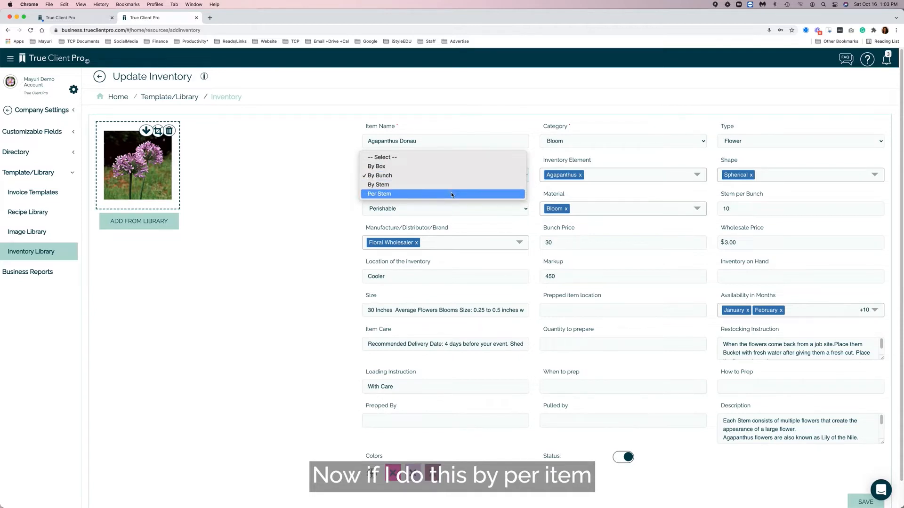
pyautogui.click(451, 194)
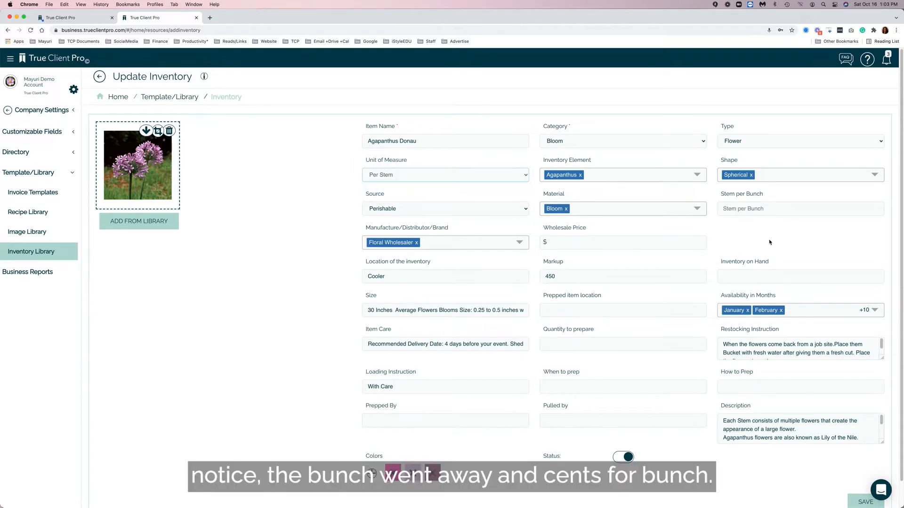
pyautogui.click(762, 208)
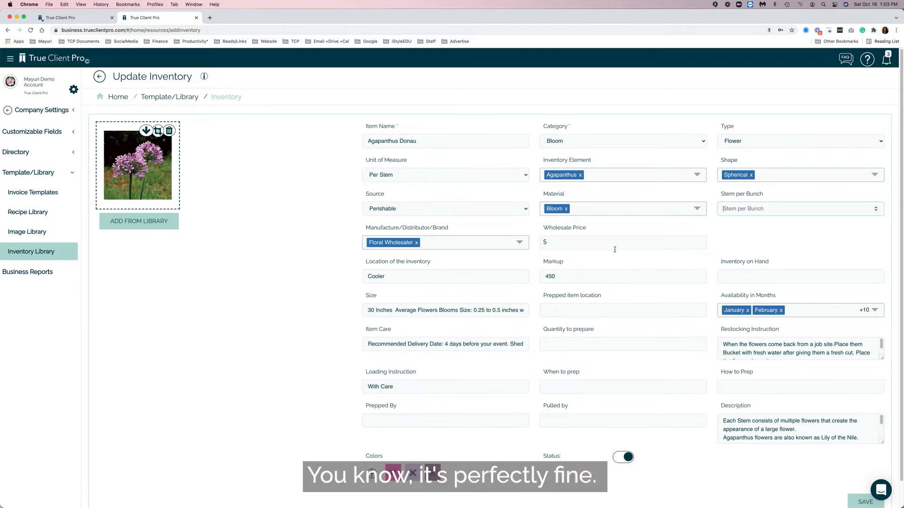
pyautogui.click(590, 242)
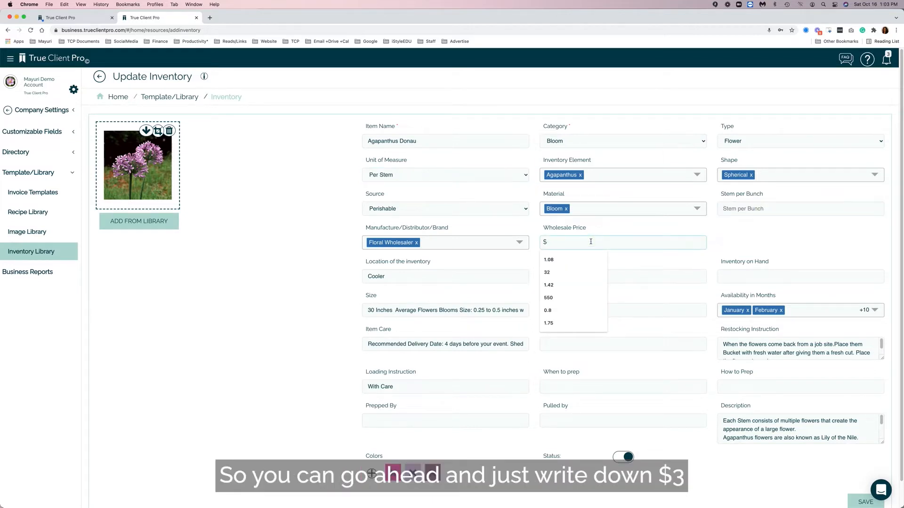
pyautogui.write('3')
pyautogui.click(670, 259)
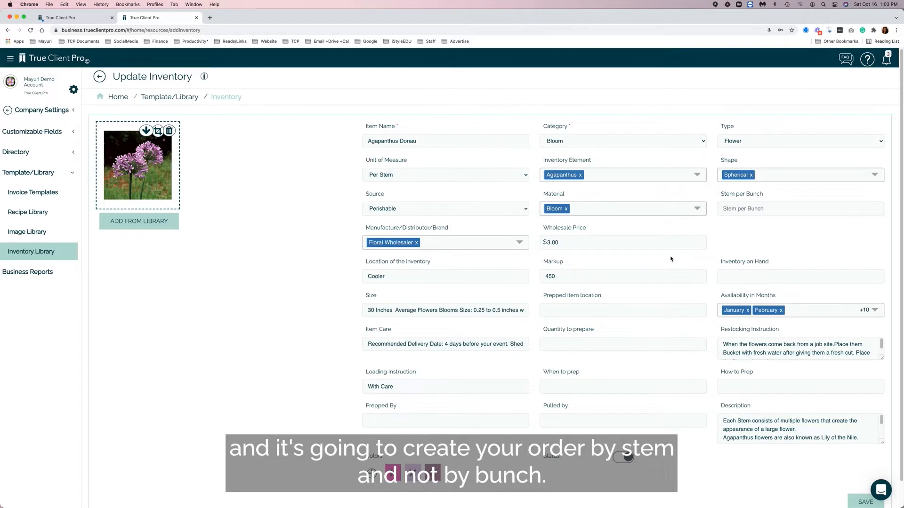
# Set the unit of measure back to By Bunch, with 10 stems per bunch and a bunch price of 20.
pyautogui.click(434, 175)
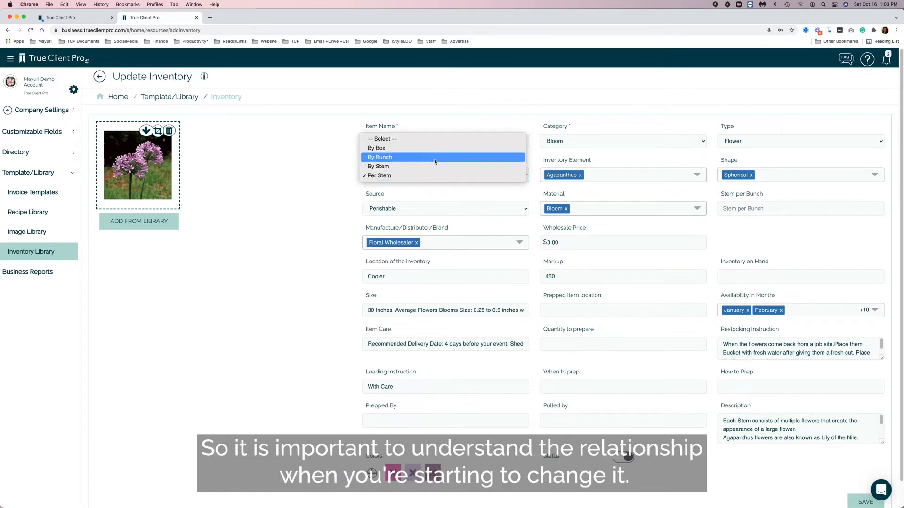
pyautogui.click(433, 157)
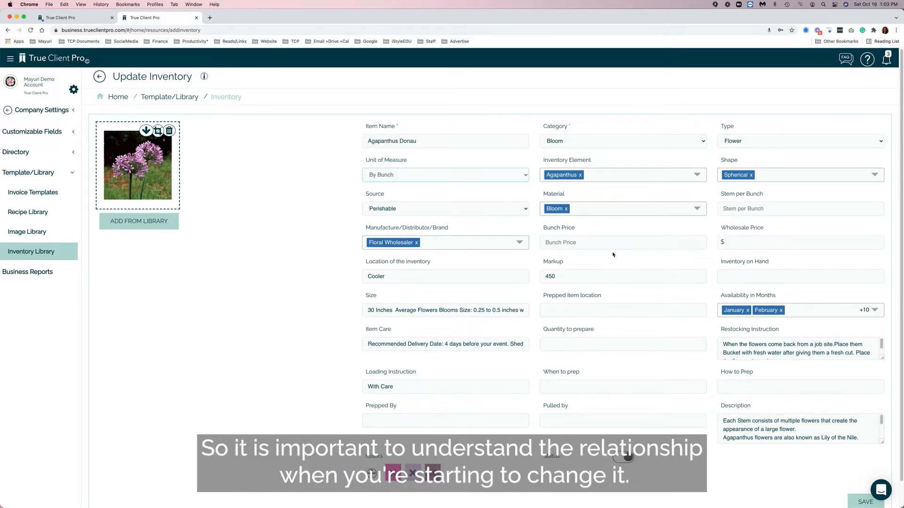
pyautogui.click(730, 208)
pyautogui.write('10')
pyautogui.click(567, 253)
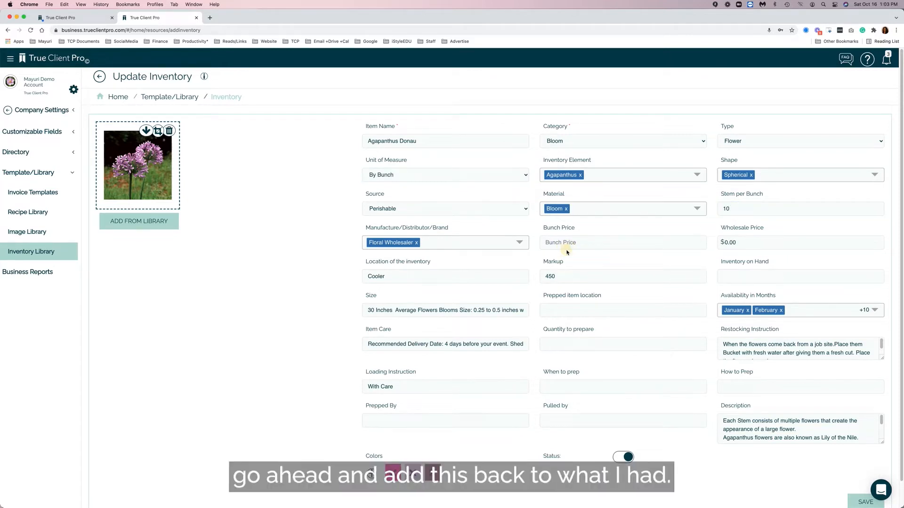
pyautogui.click(567, 242)
pyautogui.write('20')
# Set the item's markup to 350 and its inventory on hand to 0.
pyautogui.scroll(-1, 470, 268)
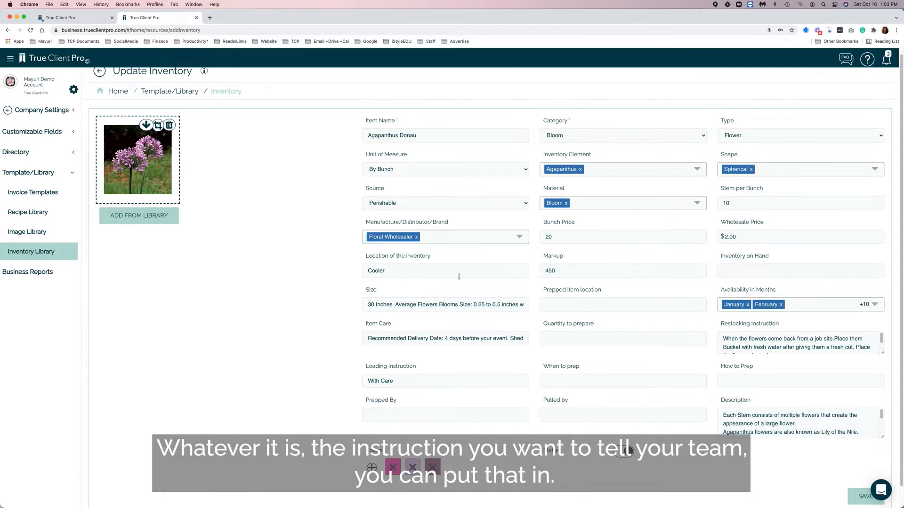
pyautogui.moveTo(586, 274); pyautogui.dragTo(532, 271)
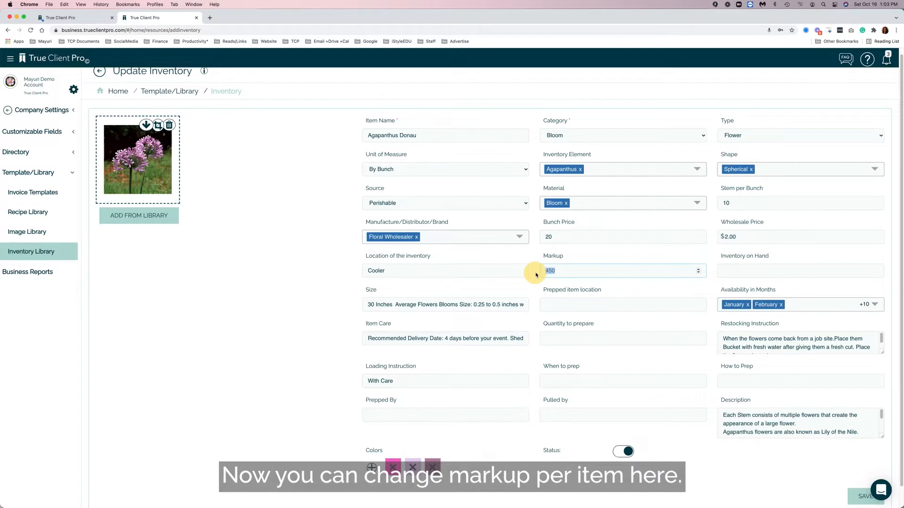
pyautogui.write('350')
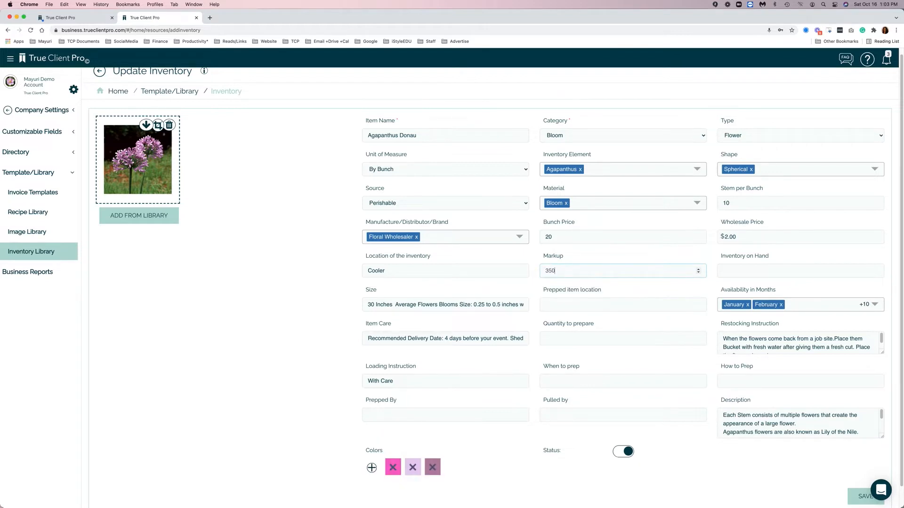
pyautogui.click(567, 285)
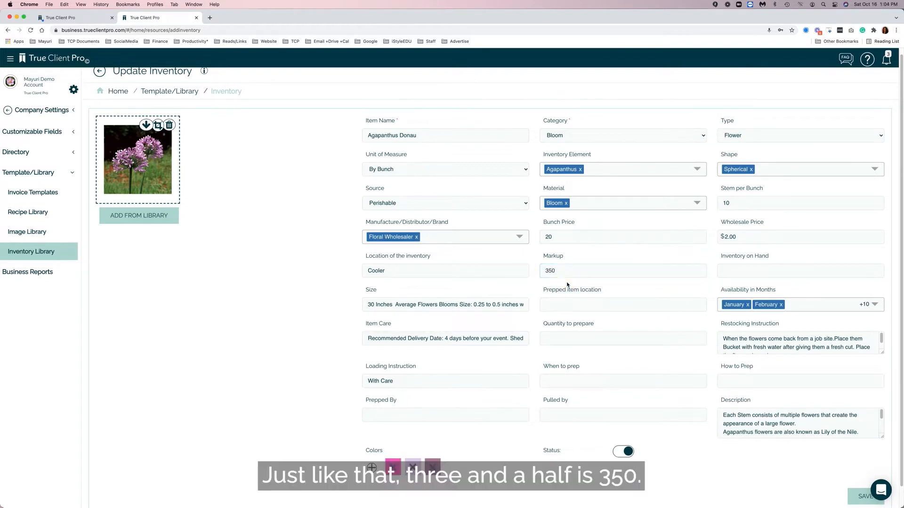
pyautogui.click(732, 270)
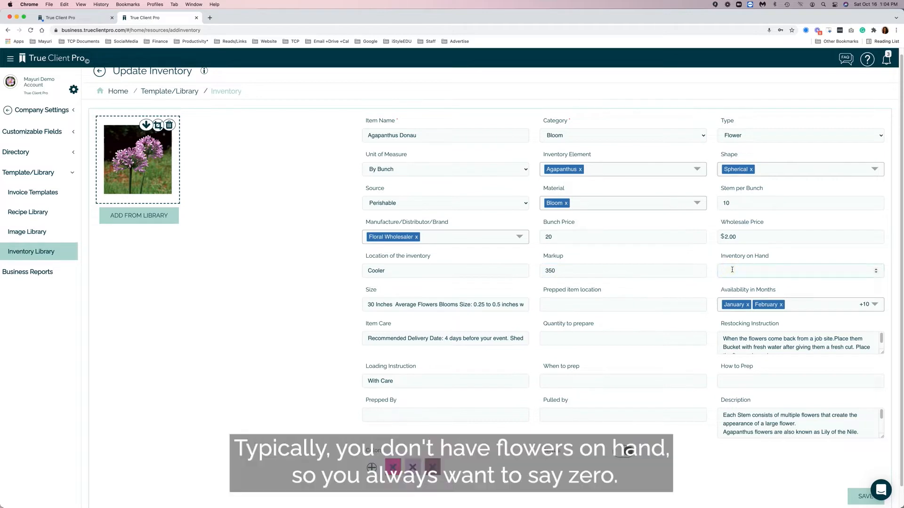
pyautogui.write('0')
# Review the item's description and colors, and download the Agapanthus Donau image, agreeing to leave the site.
pyautogui.scroll(-1, 697, 296)
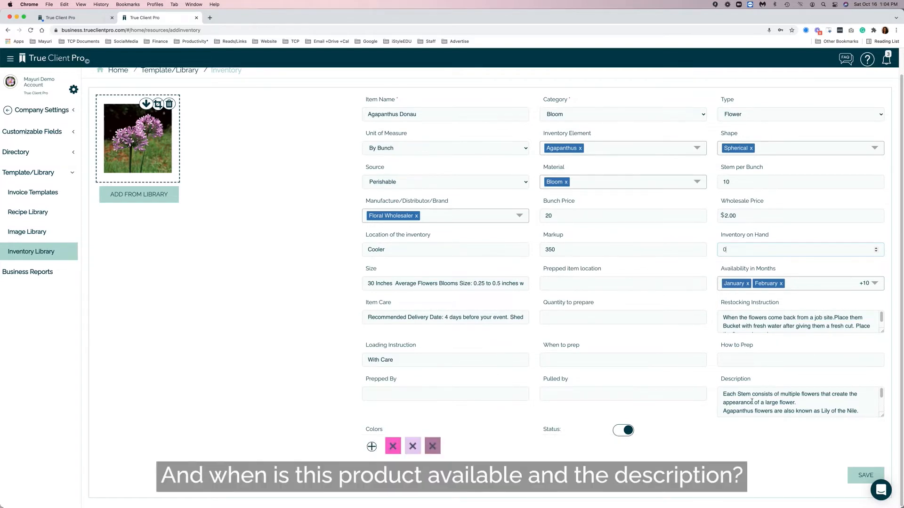
pyautogui.moveTo(363, 430); pyautogui.dragTo(394, 431)
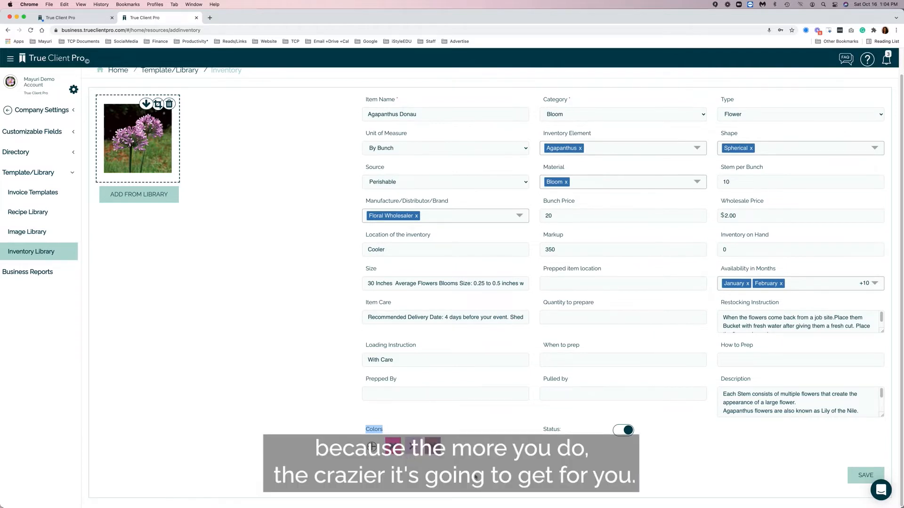
pyautogui.scroll(1, 150, 144)
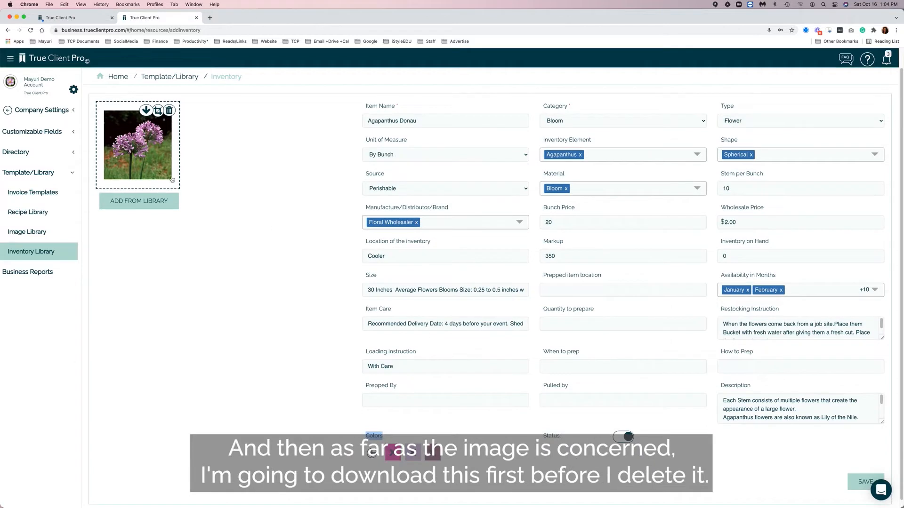
pyautogui.click(146, 110)
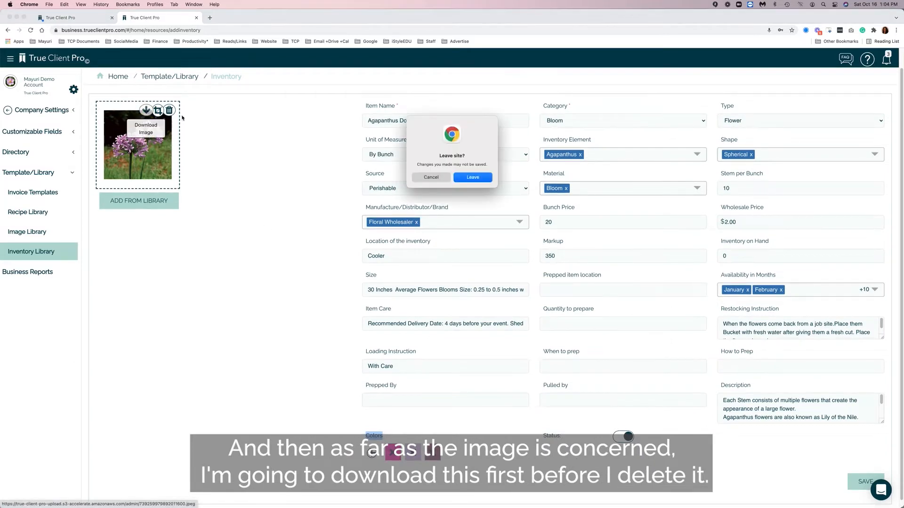
pyautogui.click(473, 177)
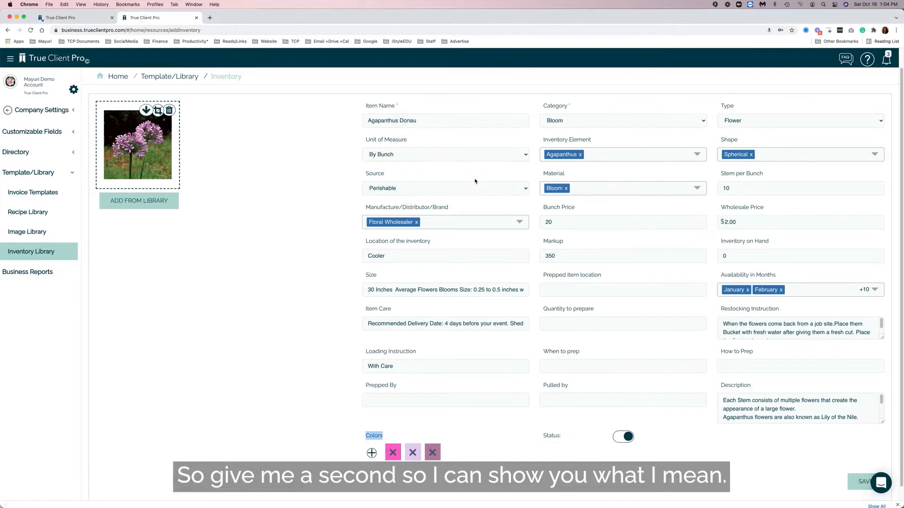
# Delete the Agapanthus Donau item's current image and browse the photo library's categories without choosing a photo.
pyautogui.click(170, 110)
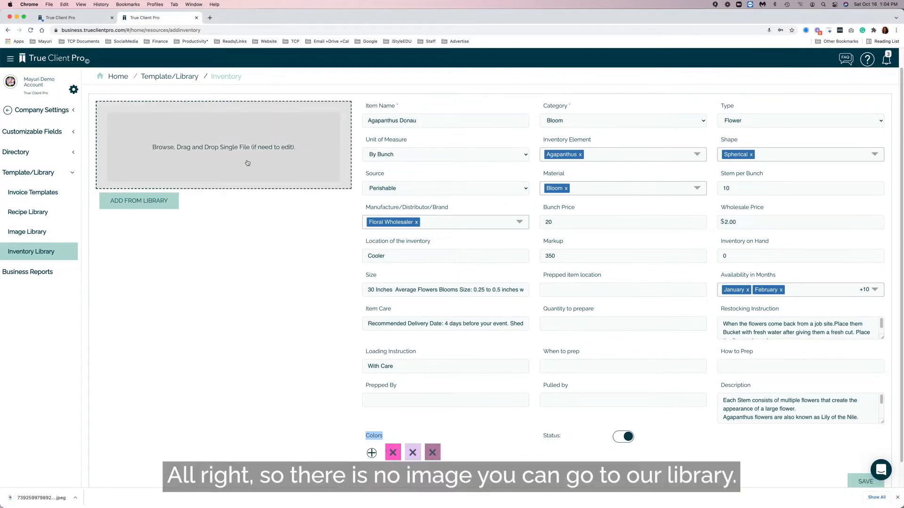
pyautogui.click(139, 201)
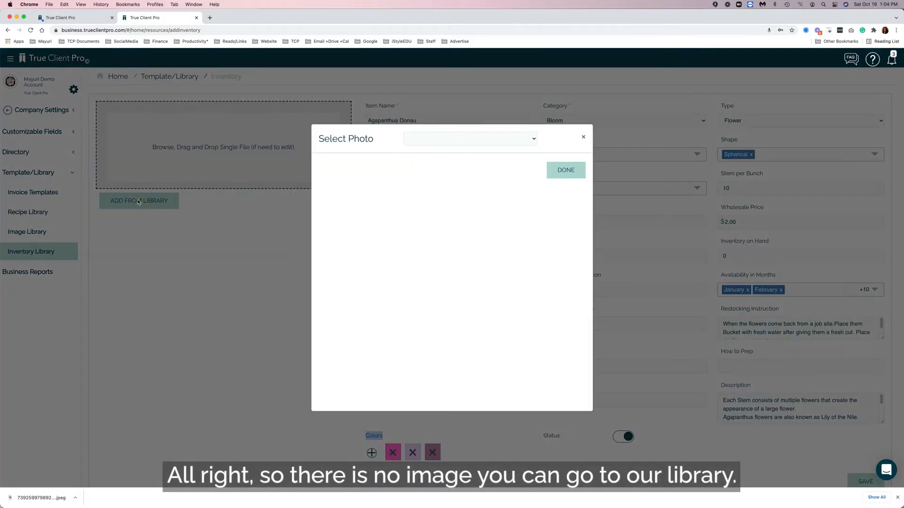
pyautogui.click(426, 139)
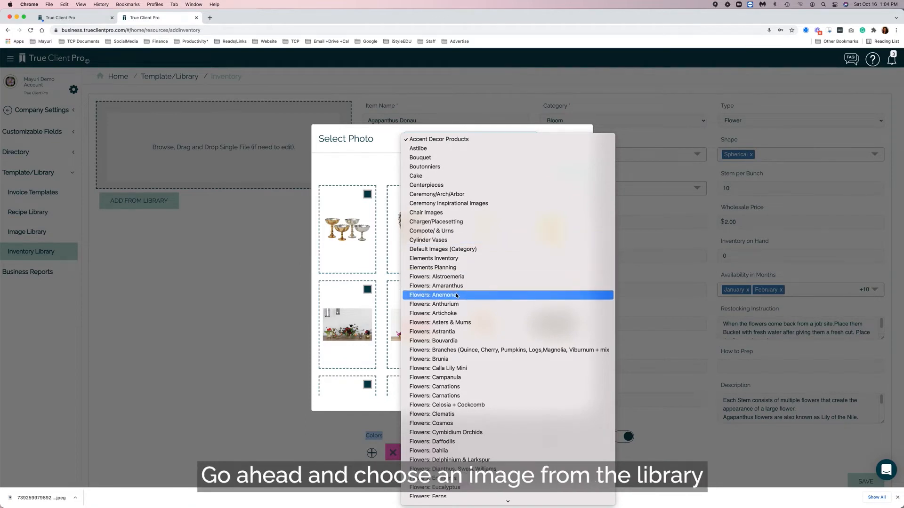
pyautogui.click(212, 337)
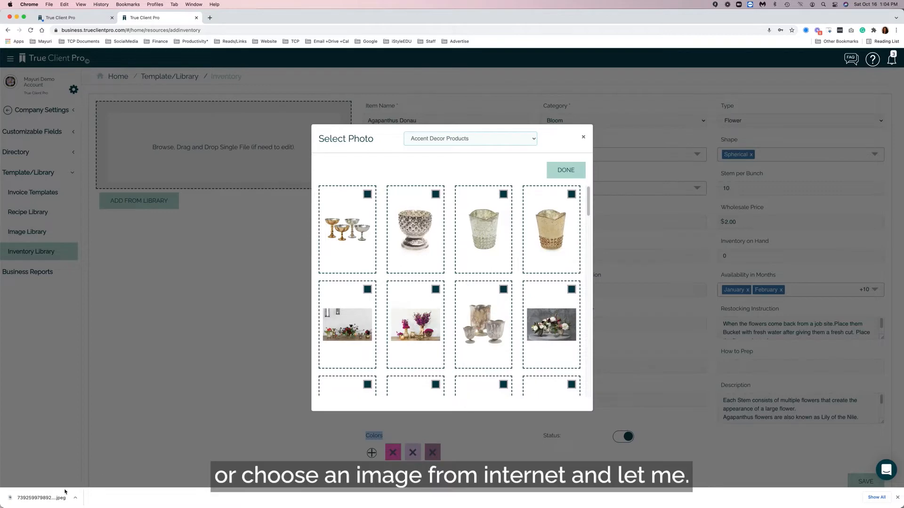
pyautogui.click(582, 137)
# Upload the downloaded Agapanthus Donau JPEG as the item's image and save the item.
pyautogui.moveTo(41, 498); pyautogui.dragTo(201, 142)
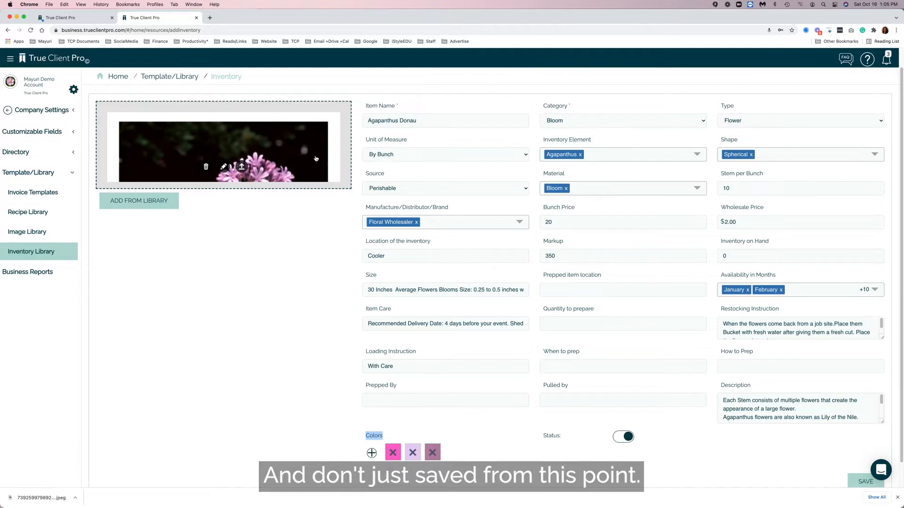
pyautogui.click(244, 164)
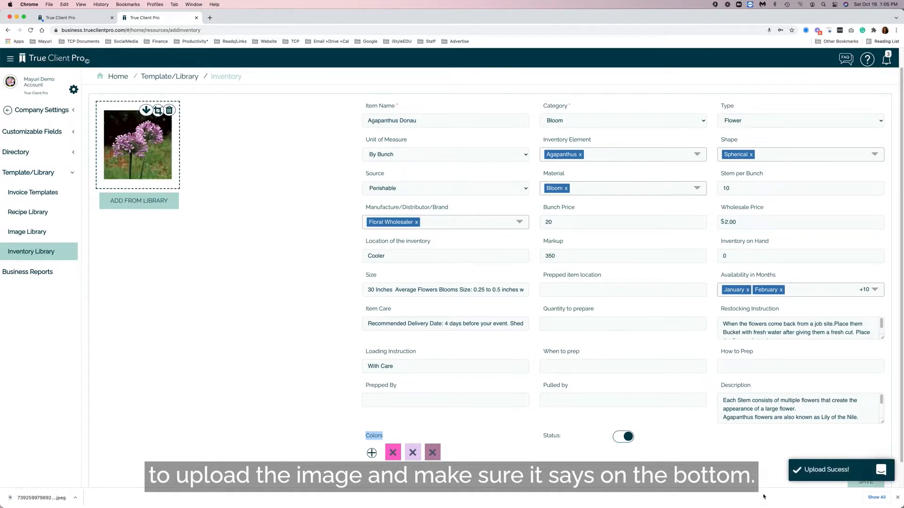
pyautogui.moveTo(799, 471); pyautogui.dragTo(858, 465)
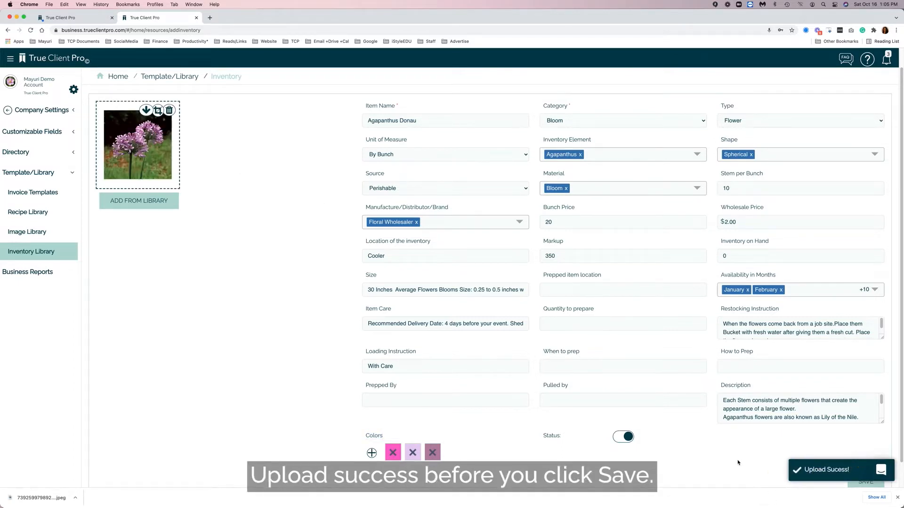
pyautogui.click(864, 481)
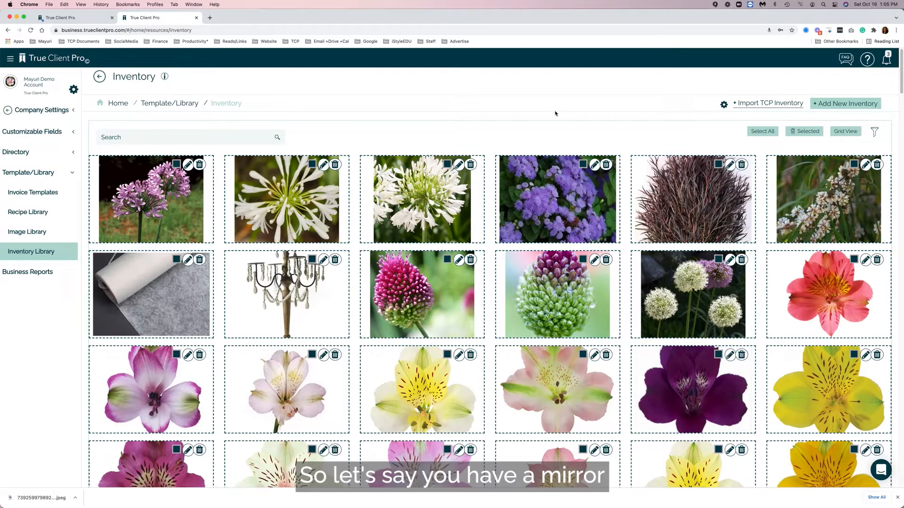
# Search the inventory library for MIRROR and start a new inventory item named Mirror.
pyautogui.click(188, 137)
pyautogui.write('MiRROR')
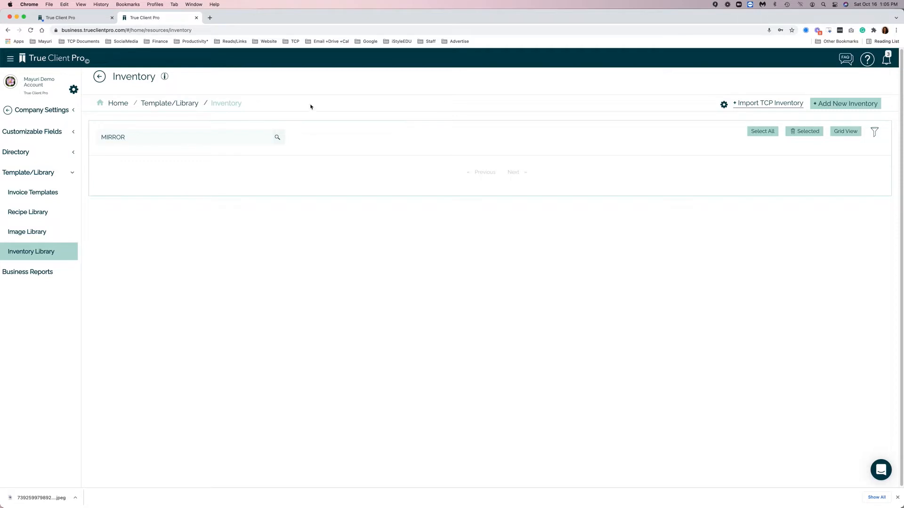
pyautogui.click(841, 104)
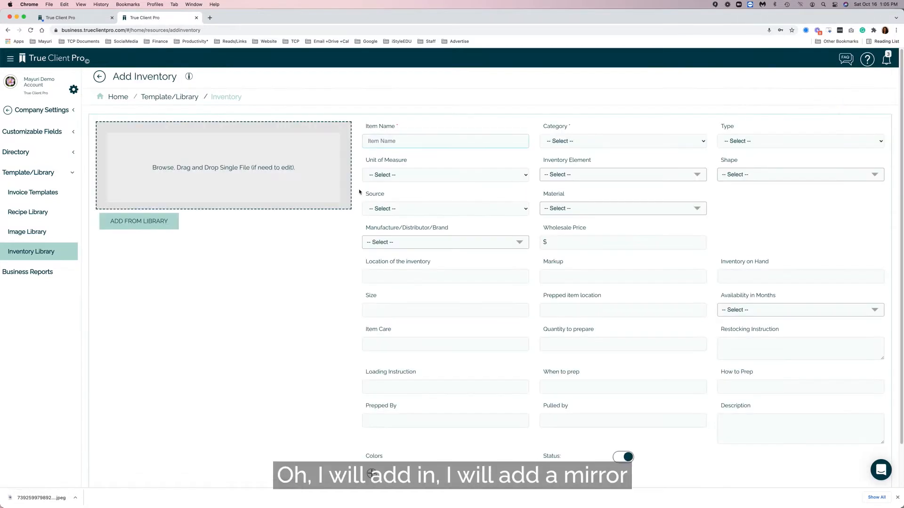
pyautogui.click(381, 140)
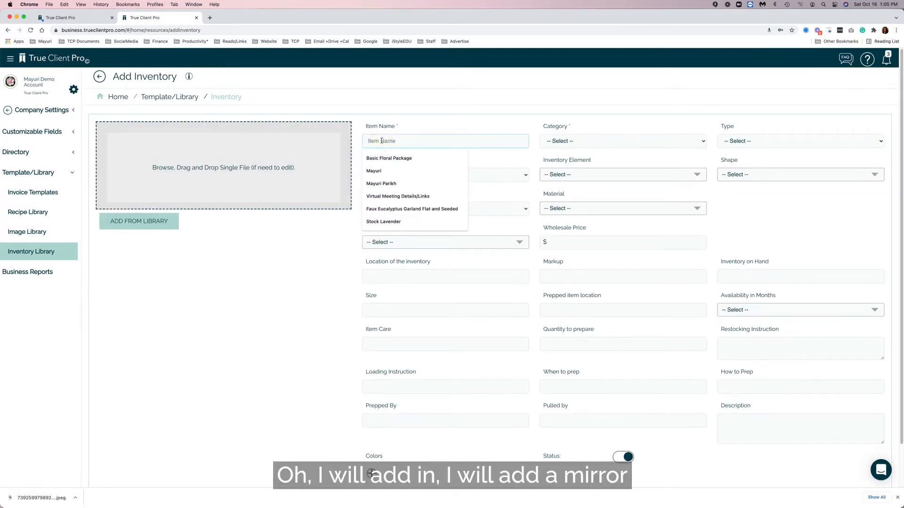
pyautogui.write('Mirror')
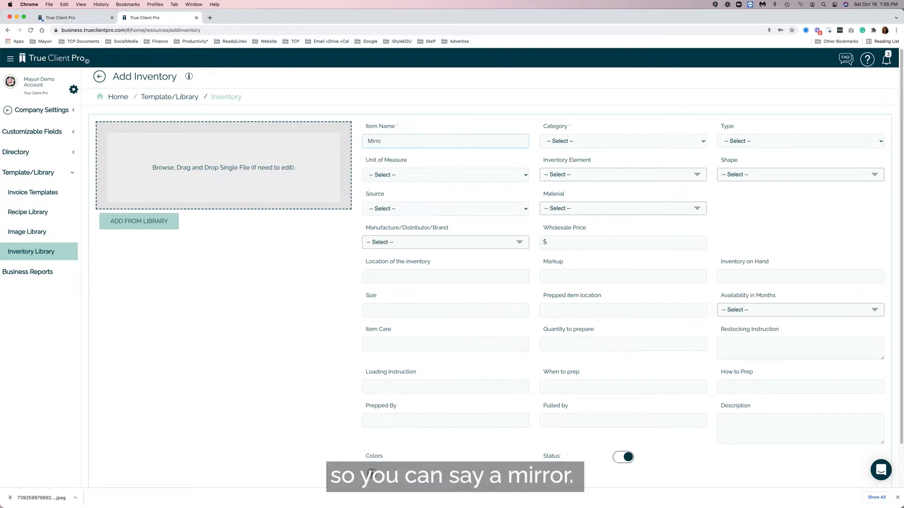
# Try the Props & Decor category for the Mirror item and check its available types.
pyautogui.click(575, 143)
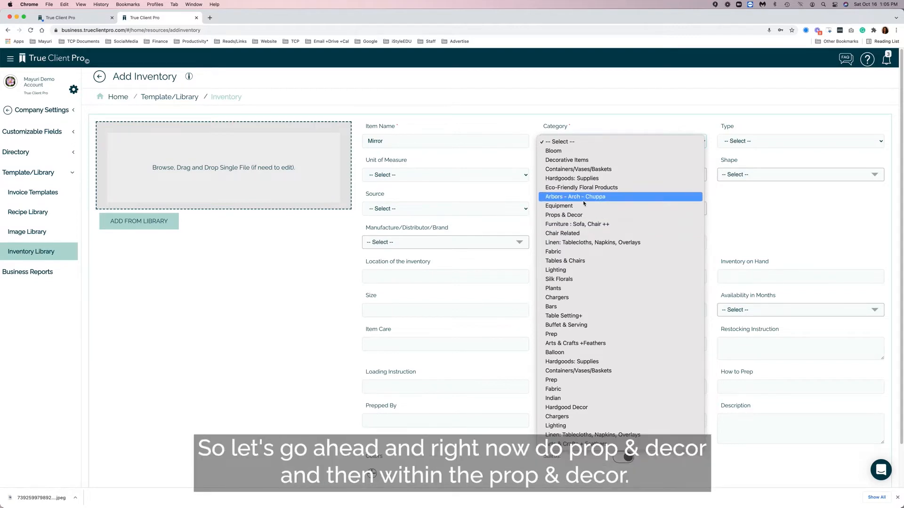
pyautogui.click(581, 216)
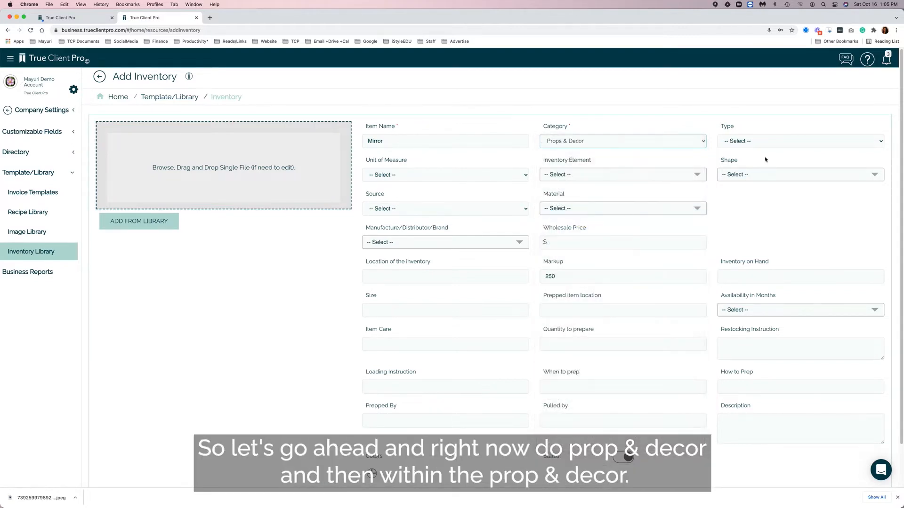
pyautogui.click(746, 141)
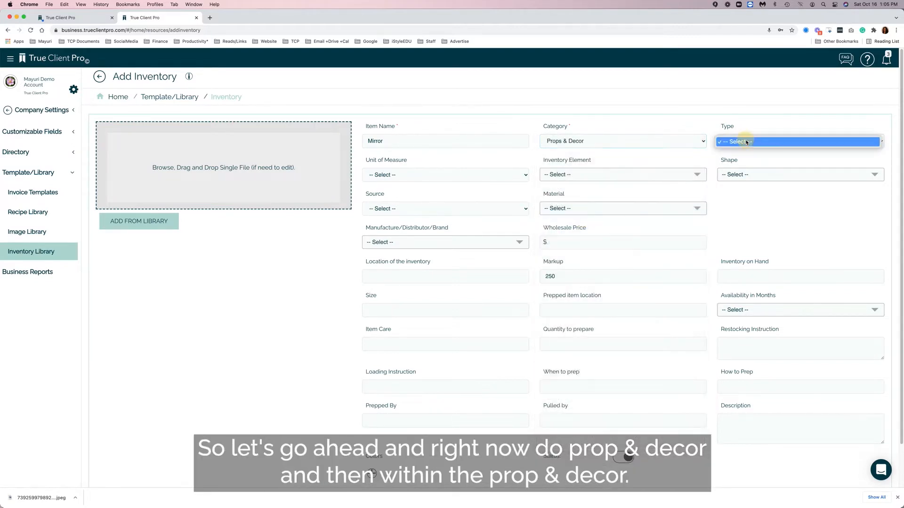
pyautogui.click(625, 141)
# Set the Mirror item's category to Decorative Items and its type to Signage.
pyautogui.click(568, 141)
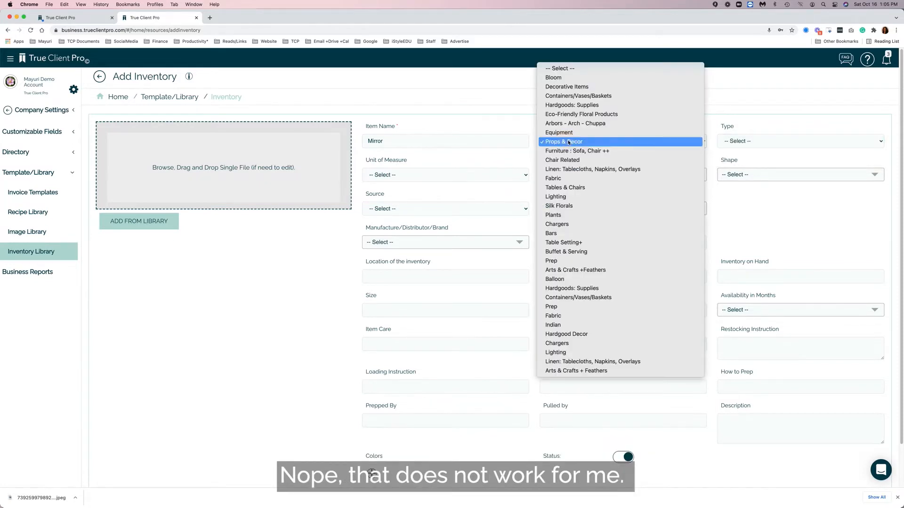
pyautogui.click(562, 86)
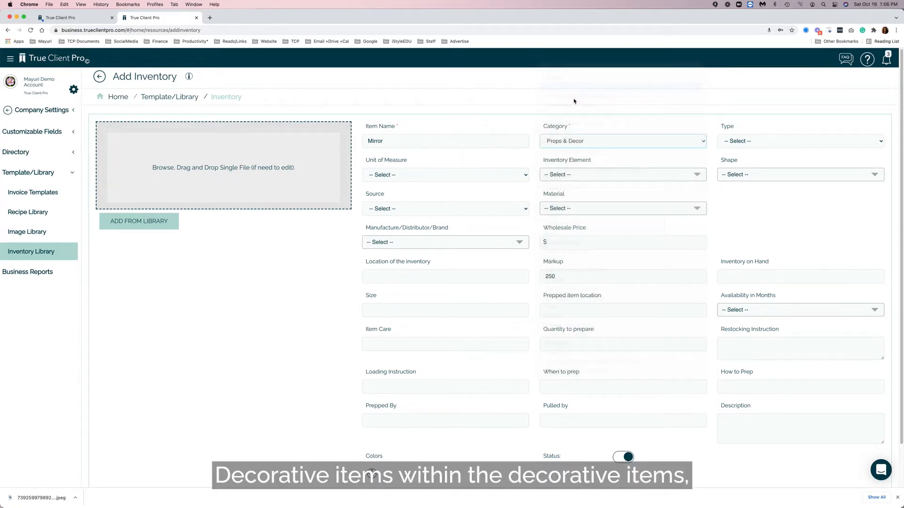
pyautogui.click(730, 143)
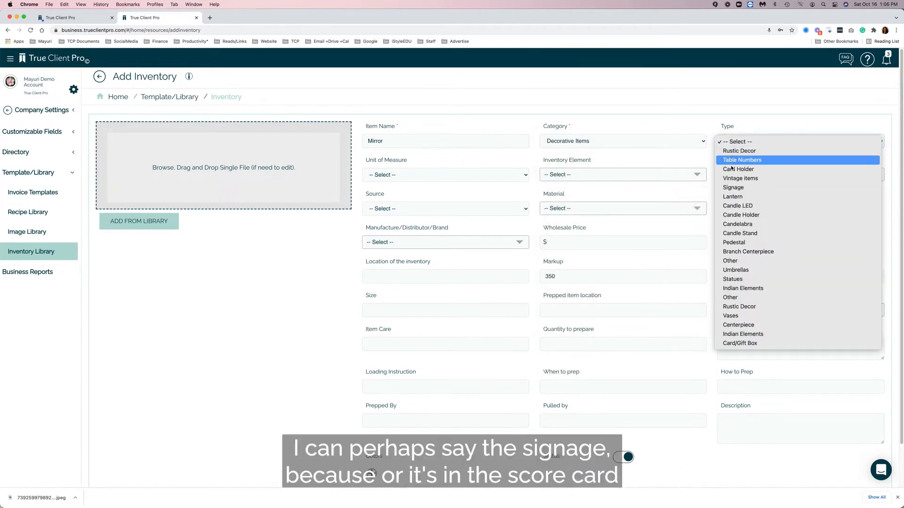
pyautogui.click(732, 189)
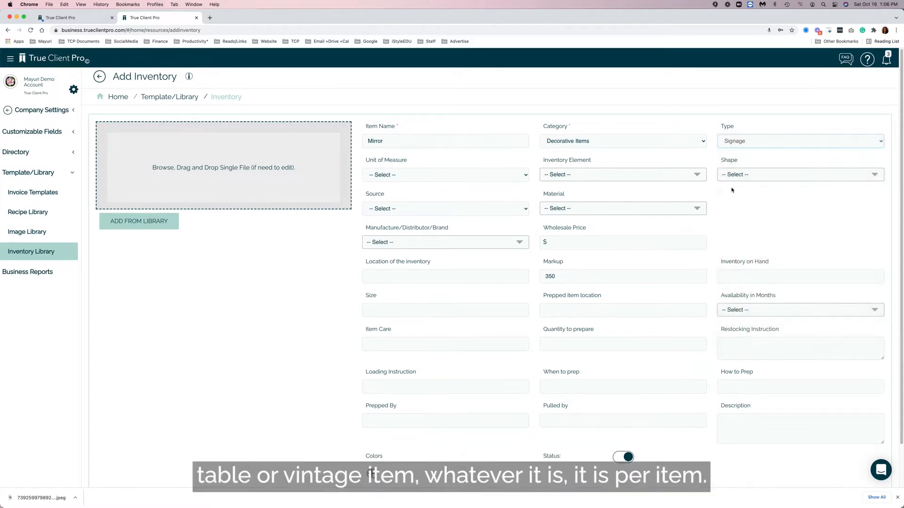
# Set the unit of measure to Per Item and assign Decor as the inventory element.
pyautogui.click(388, 178)
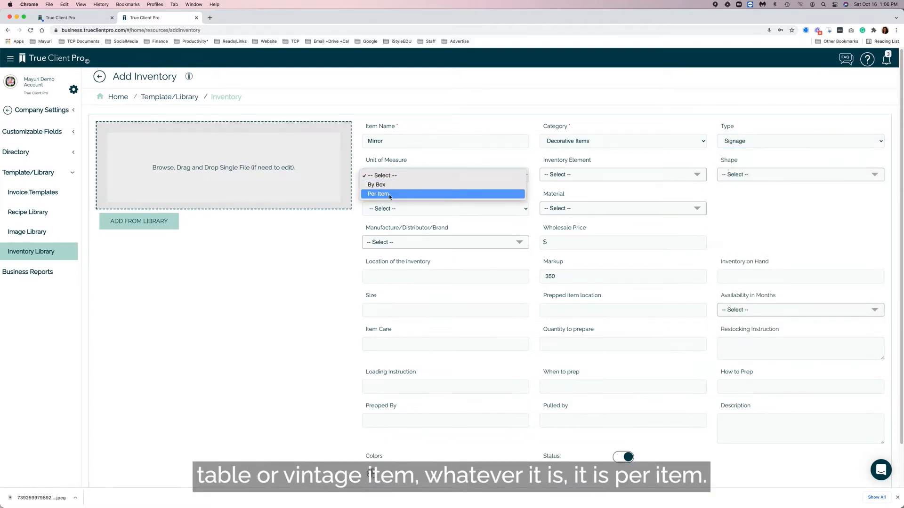
pyautogui.click(390, 195)
pyautogui.click(592, 176)
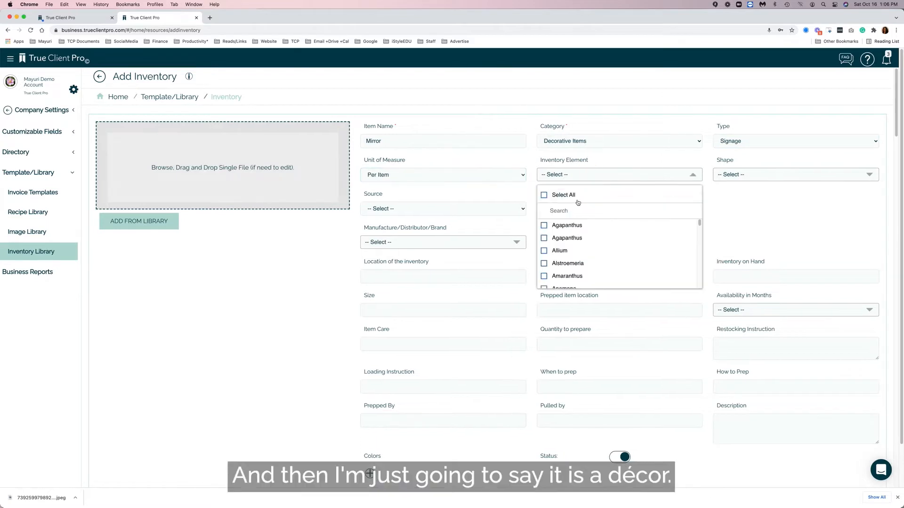
pyautogui.write('deco')
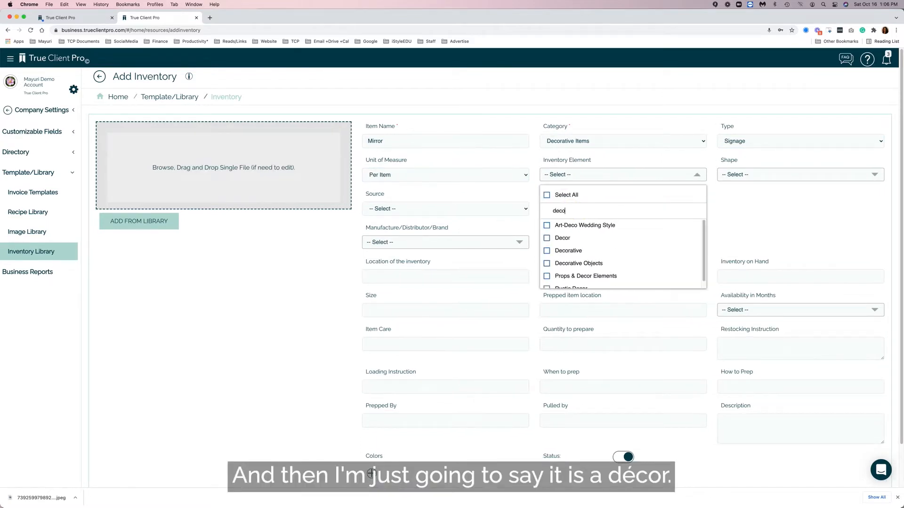
pyautogui.click(548, 238)
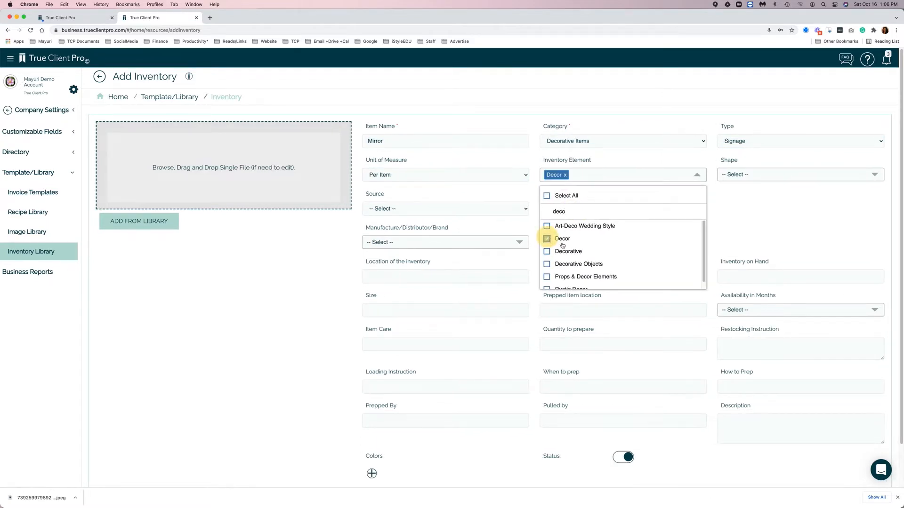
pyautogui.click(756, 217)
# Set the Mirror item's shape to Rectangle and its source to Rental.
pyautogui.click(737, 175)
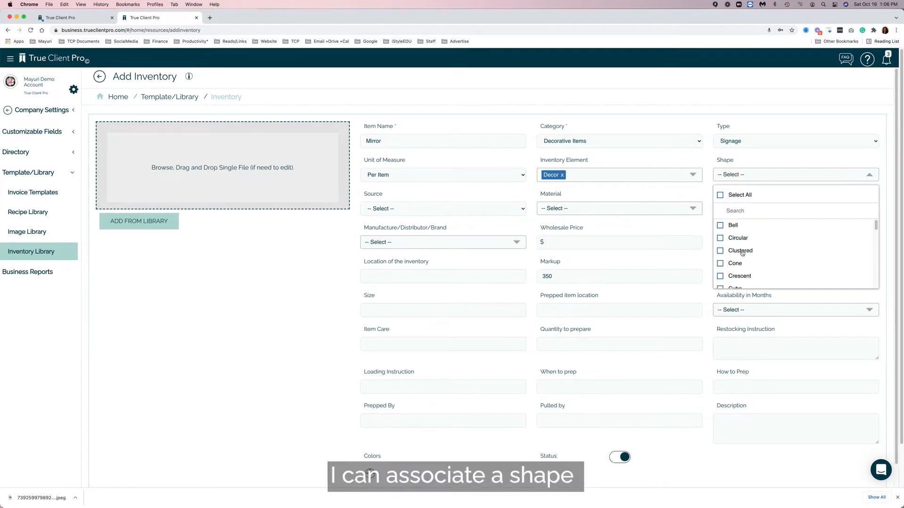
pyautogui.click(742, 213)
pyautogui.write('re')
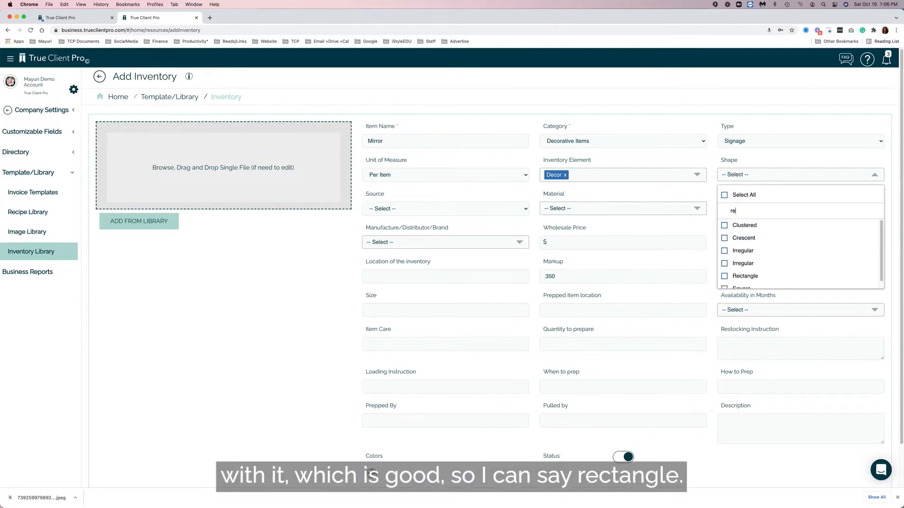
pyautogui.click(724, 277)
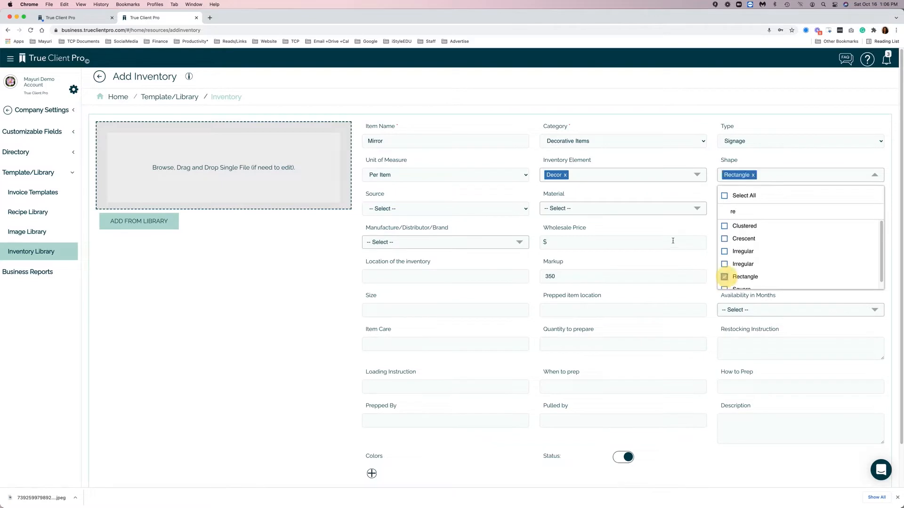
pyautogui.click(661, 229)
pyautogui.click(443, 208)
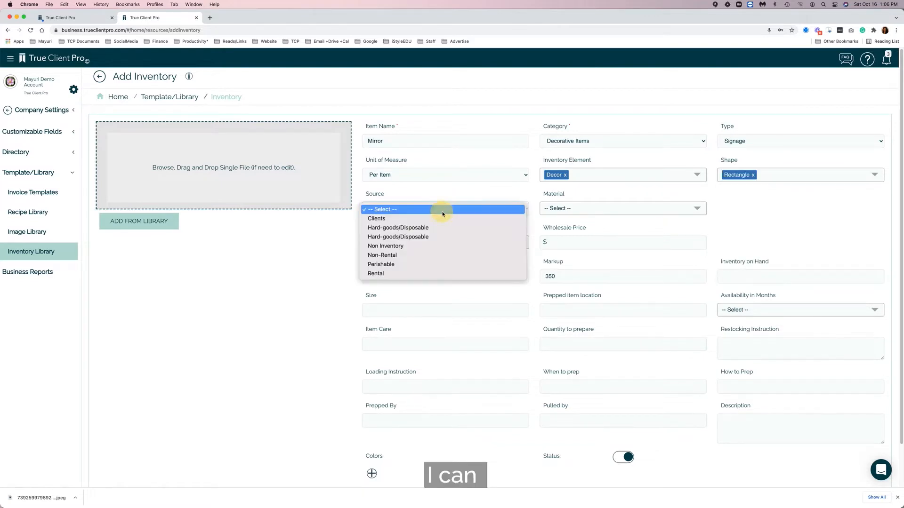
pyautogui.click(429, 279)
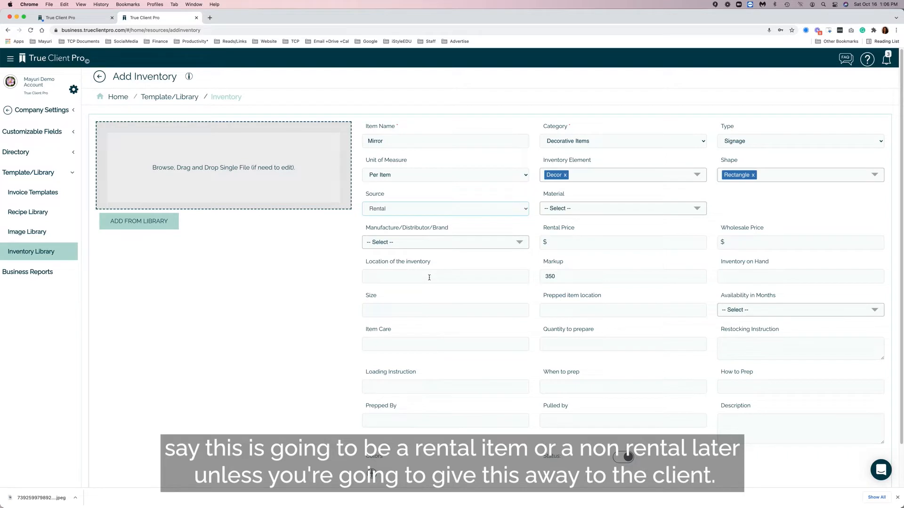
# Enter a wholesale price of $100, a rental price of $50 and an inventory on hand of 2.
pyautogui.click(735, 240)
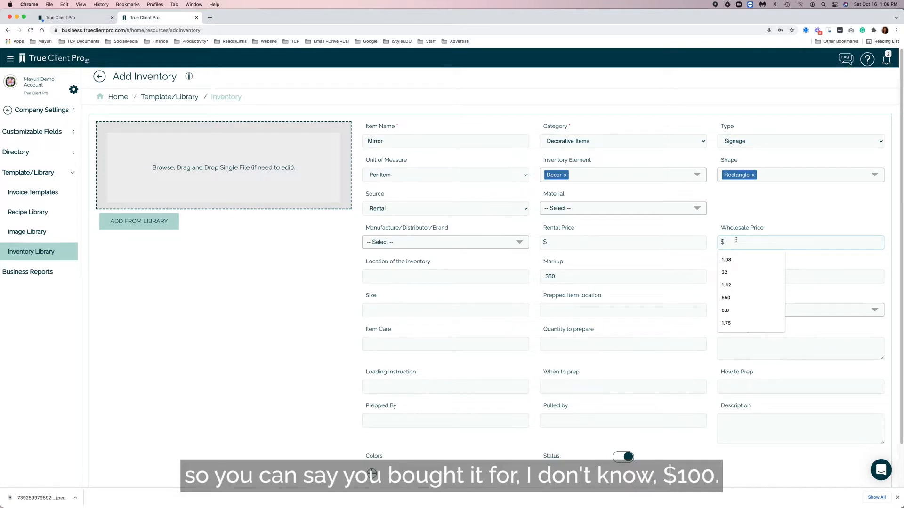
pyautogui.write('100')
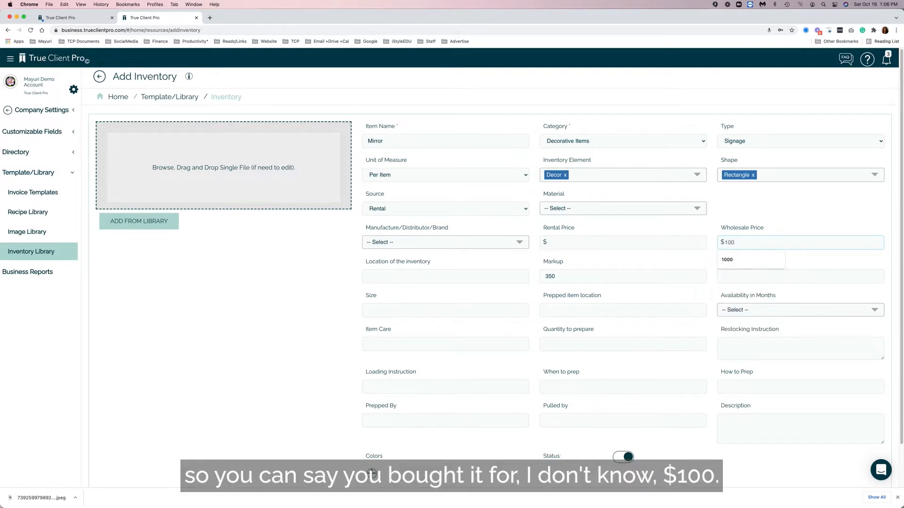
pyautogui.click(588, 241)
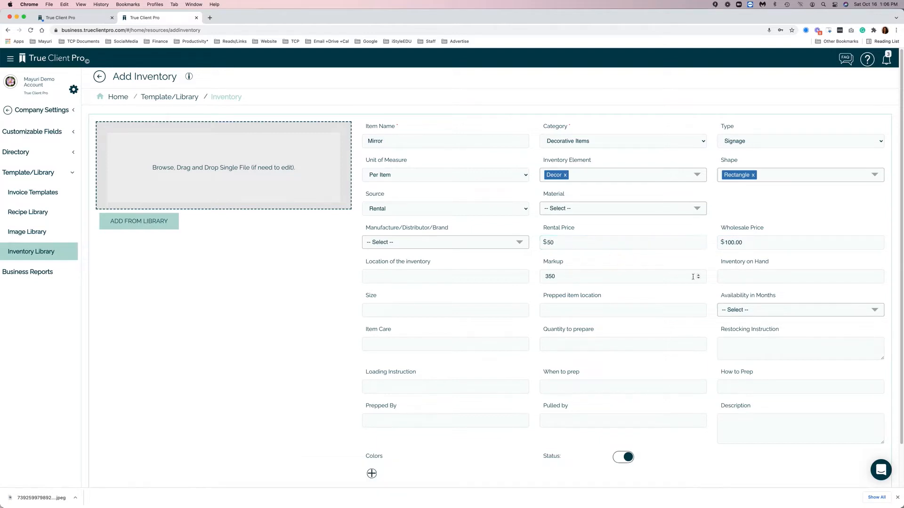
pyautogui.click(740, 276)
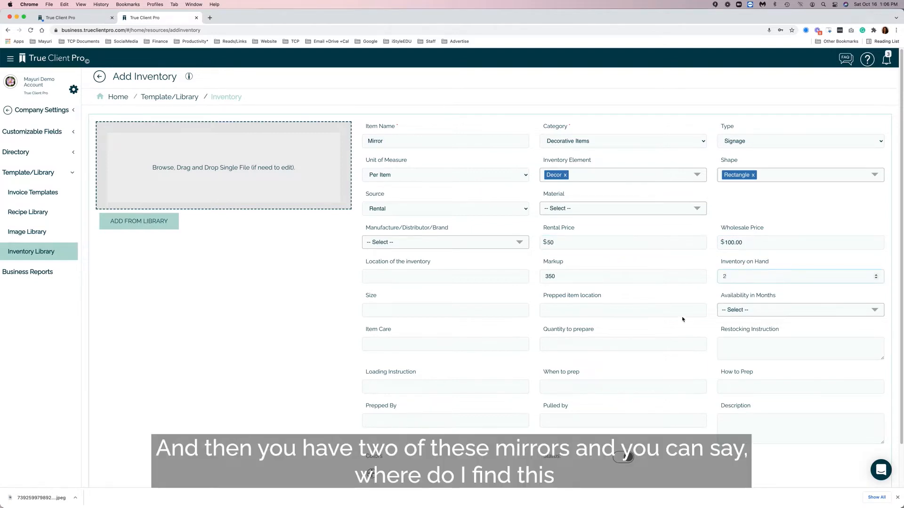
pyautogui.click(386, 277)
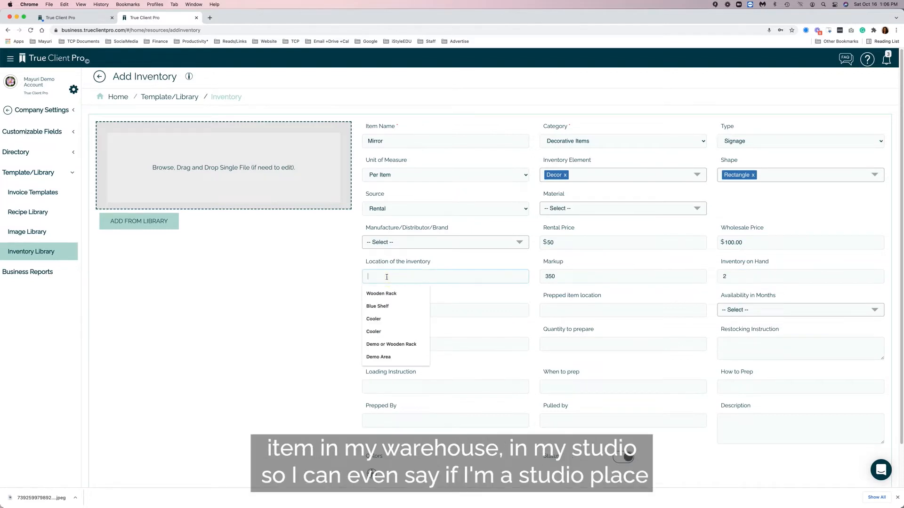
pyautogui.write('G')
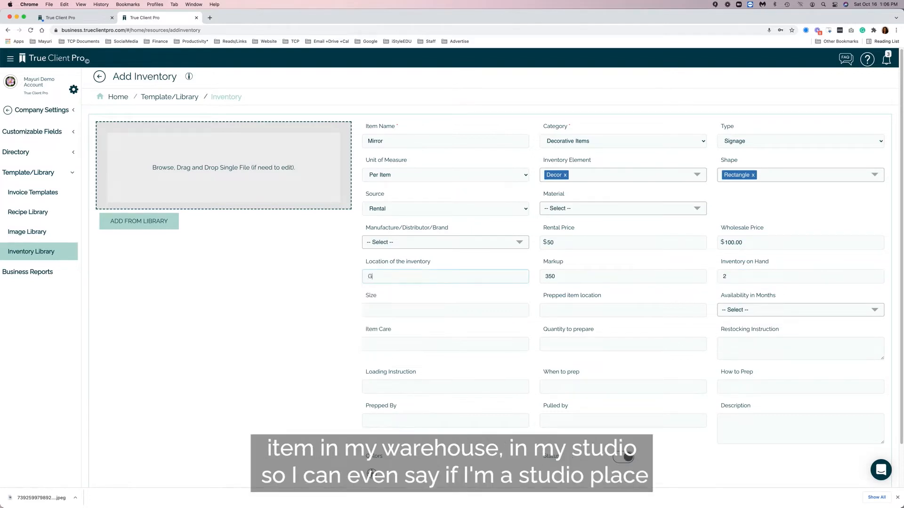
pyautogui.write('arage ')
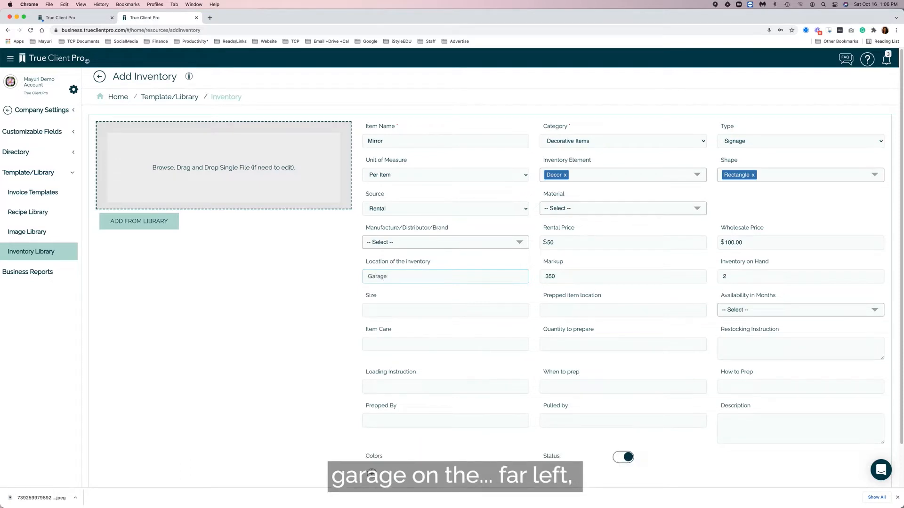
pyautogui.write('On teh e far left')
# Set the Mirror item's location of the inventory to Warehouse Blue Rack, replacing any existing entry.
pyautogui.moveTo(439, 280); pyautogui.dragTo(343, 278)
pyautogui.write('Ware')
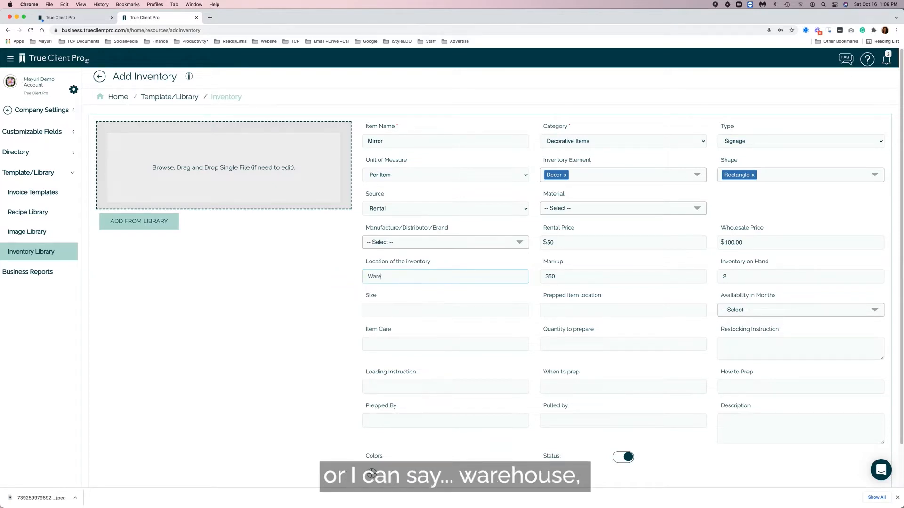
pyautogui.write('house Blue Ra')
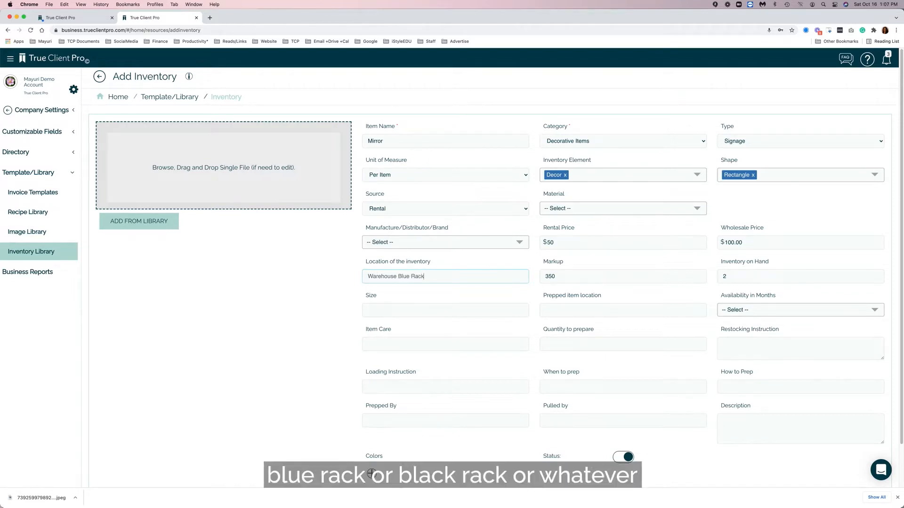
pyautogui.write('ck')
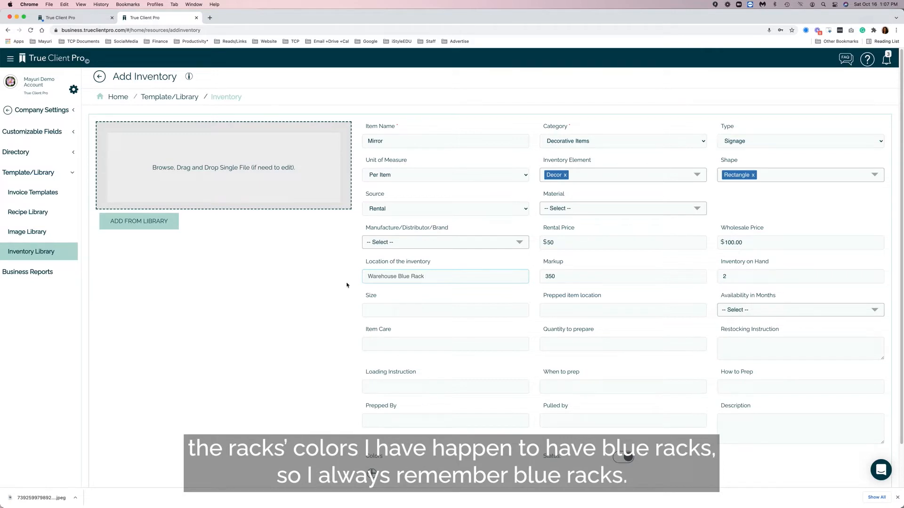
# Make the Mirror item available in all months.
pyautogui.click(409, 311)
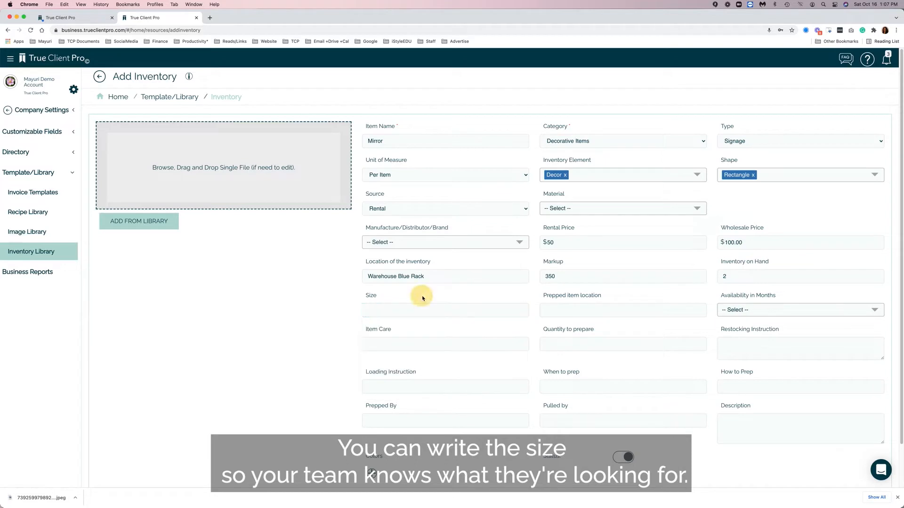
pyautogui.click(755, 312)
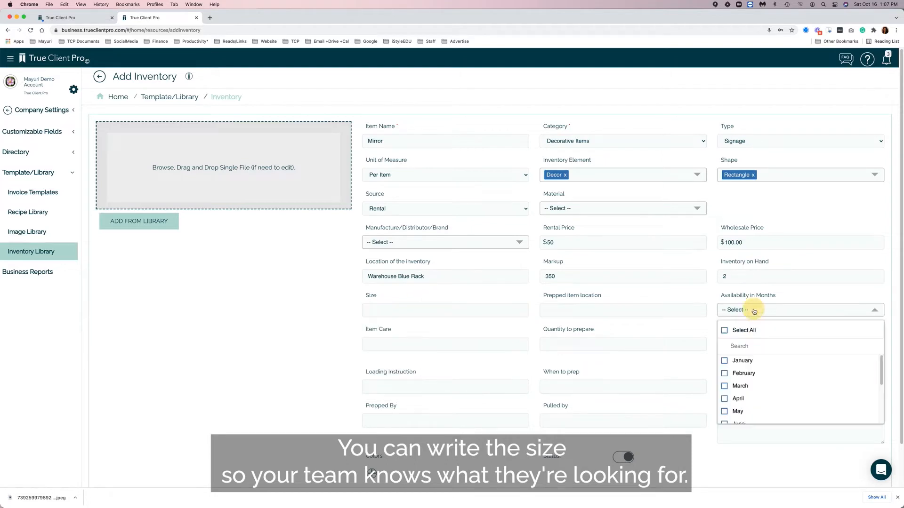
pyautogui.click(729, 332)
# Enter the item care "Wrap it in a moving blanket or bubble wrap. Dont add anything heavy on top or the glass will break.".
pyautogui.click(406, 347)
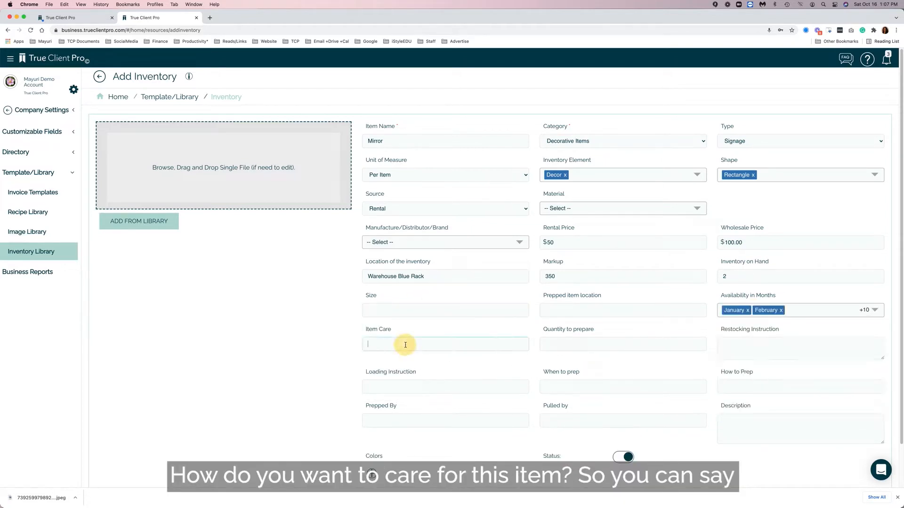
pyautogui.write('Wrap it in a moving blanket ')
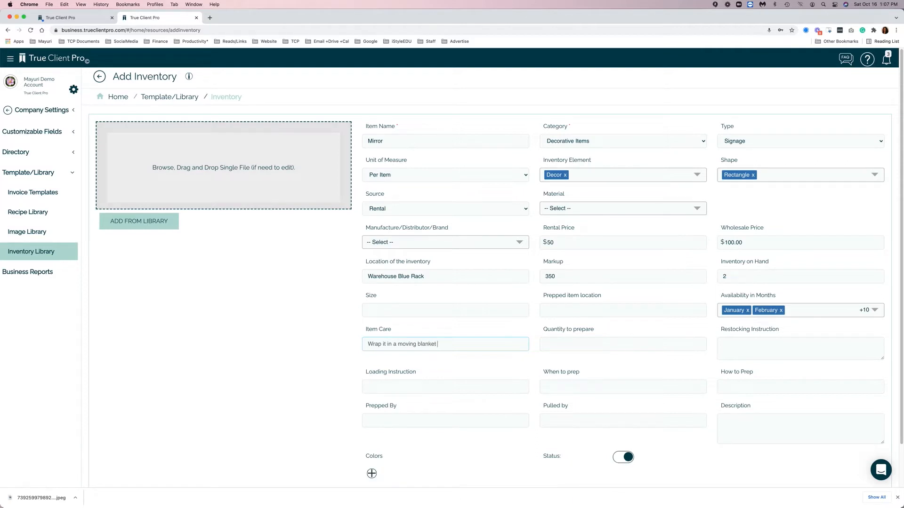
pyautogui.write('or bubble wrap. ')
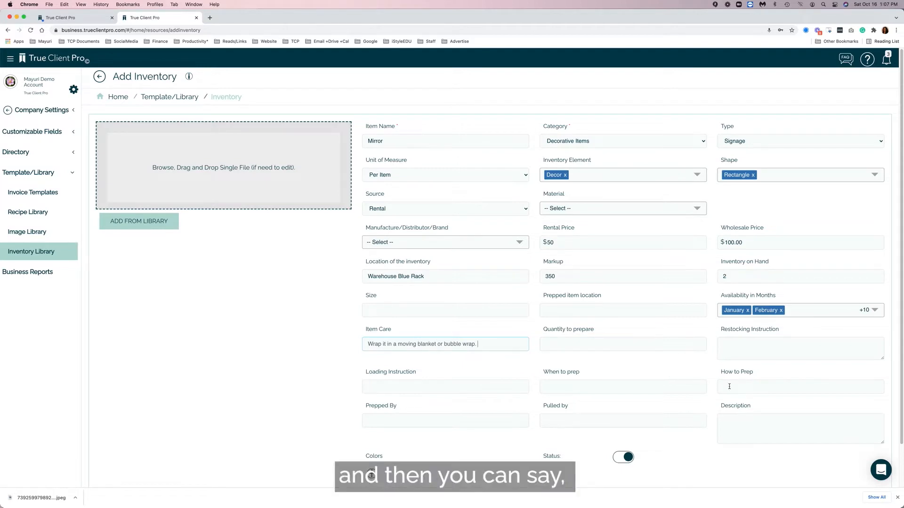
pyautogui.write('Dont add any')
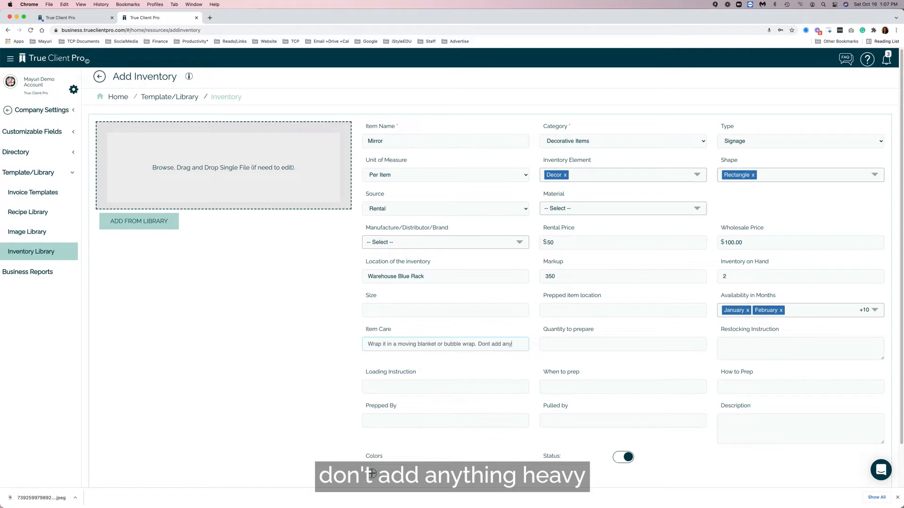
pyautogui.write('thing heavy on top or the glass')
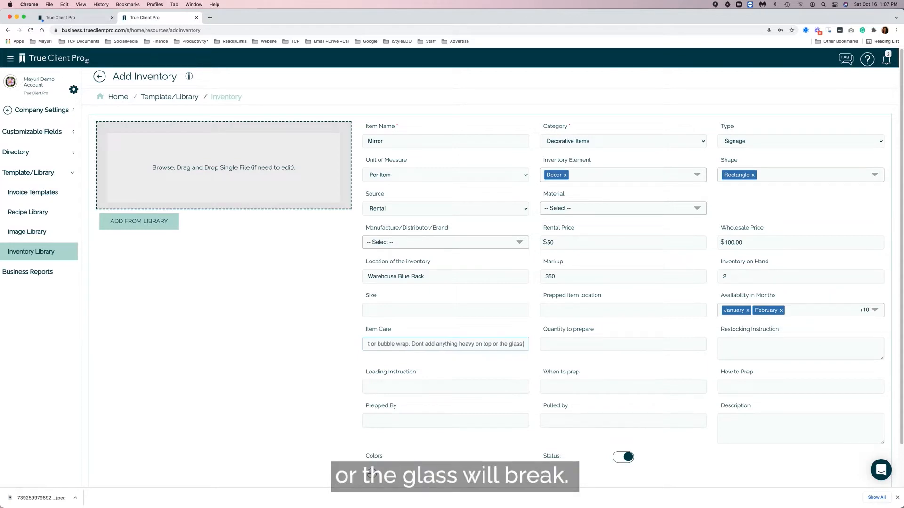
pyautogui.write(' will bre')
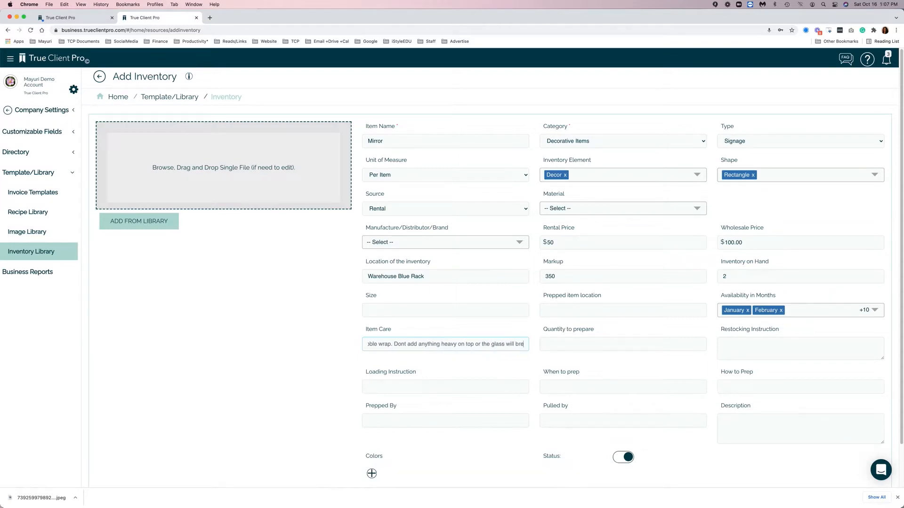
pyautogui.write('ake.')
pyautogui.press('BackSpace')
pyautogui.press('BackSpace')
pyautogui.write('.')
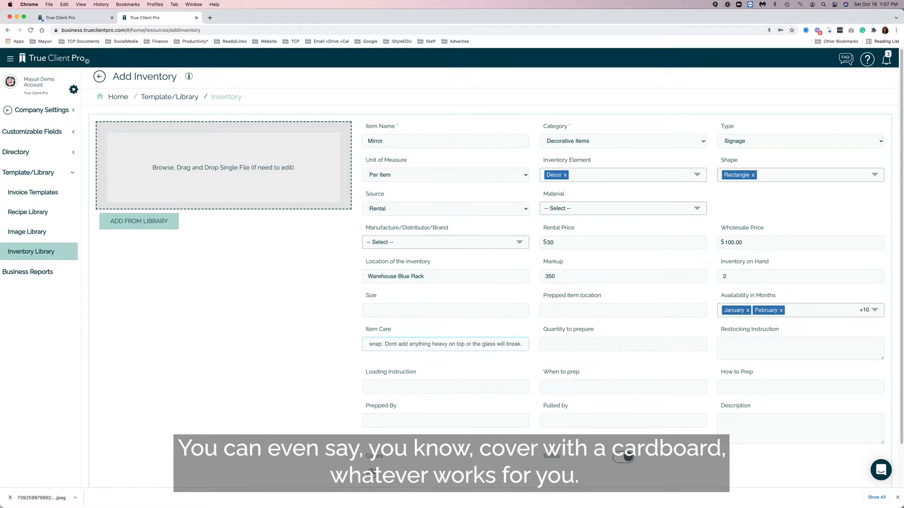
# Find the gold shades in the color list and assign Gold and Mercury Gold to the Mirror item.
pyautogui.click(369, 382)
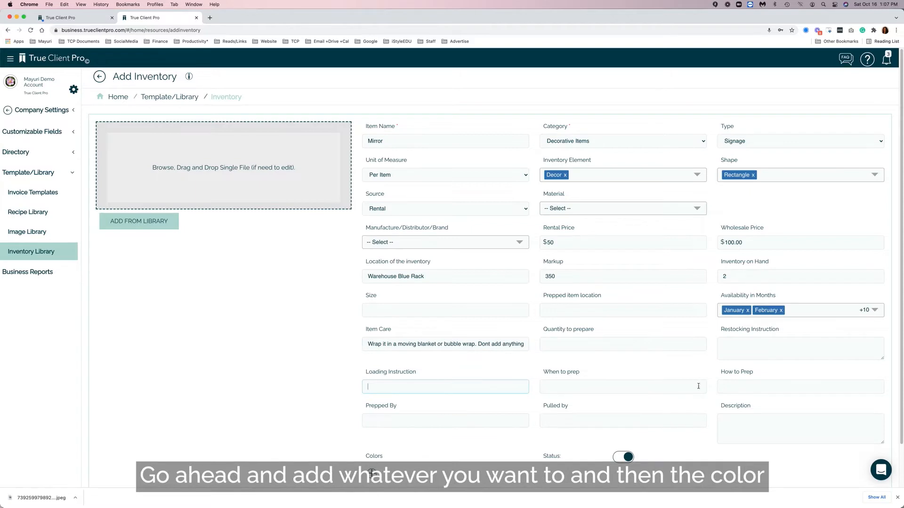
pyautogui.click(372, 472)
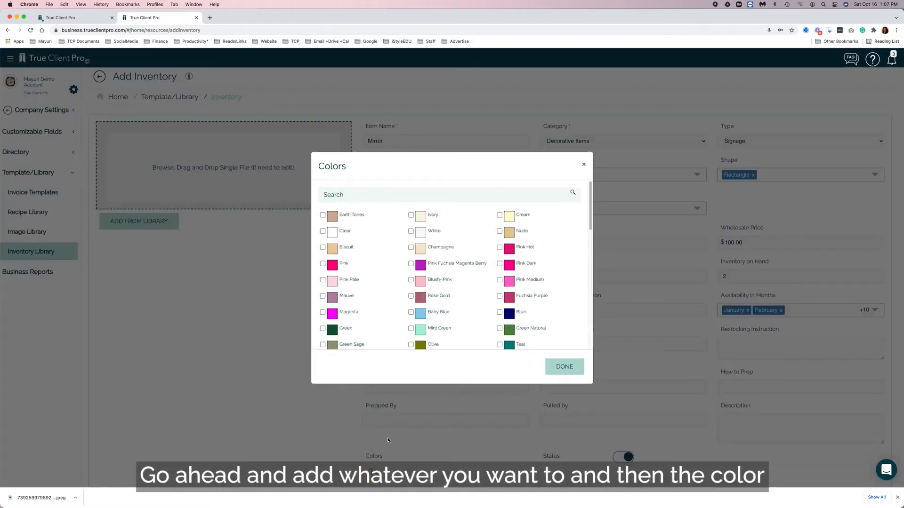
pyautogui.click(365, 192)
pyautogui.write('gol')
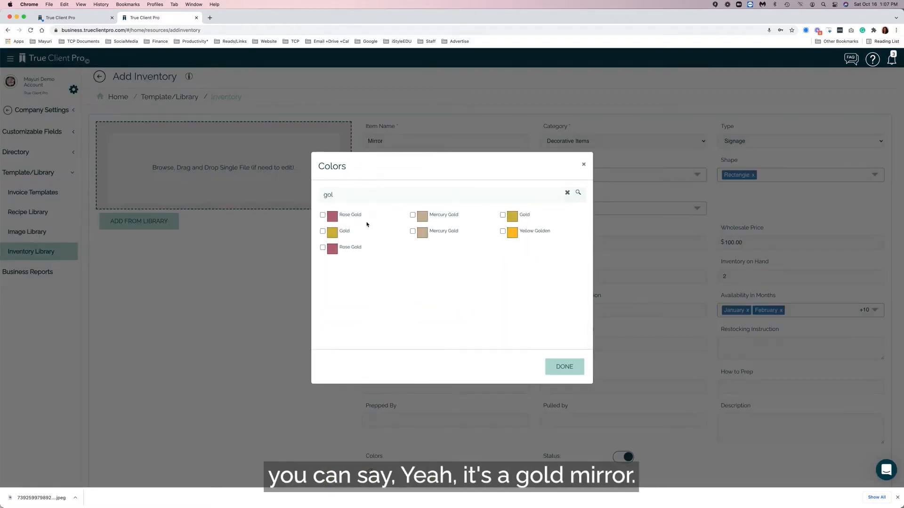
pyautogui.click(322, 232)
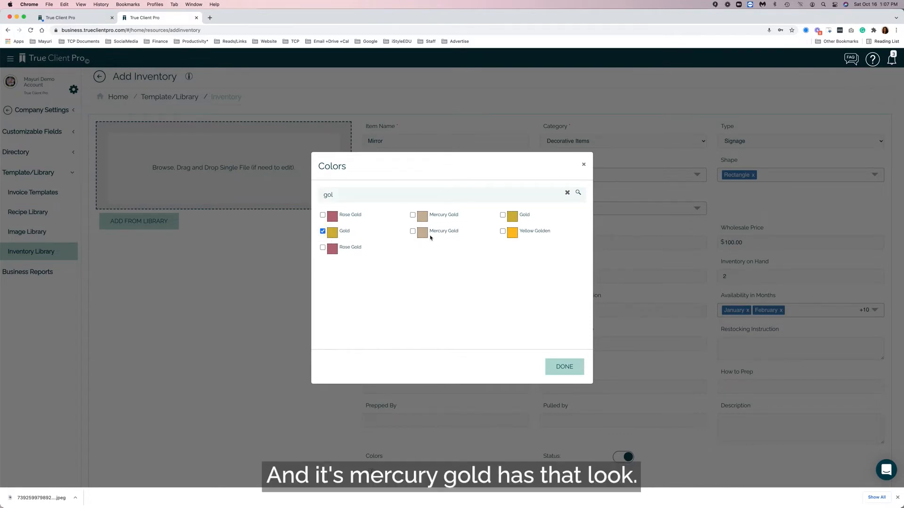
pyautogui.click(412, 215)
pyautogui.click(566, 372)
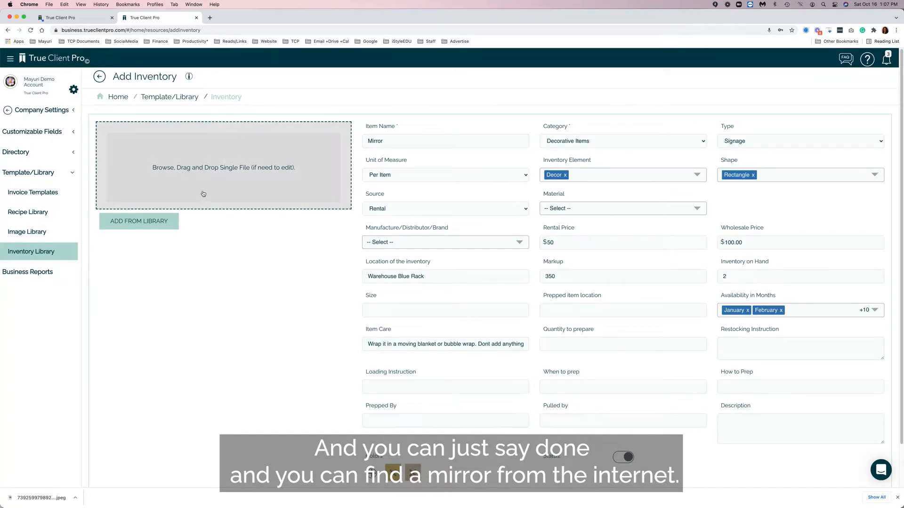
# Search Google for mirror in a new browser tab and show the image results.
pyautogui.click(210, 18)
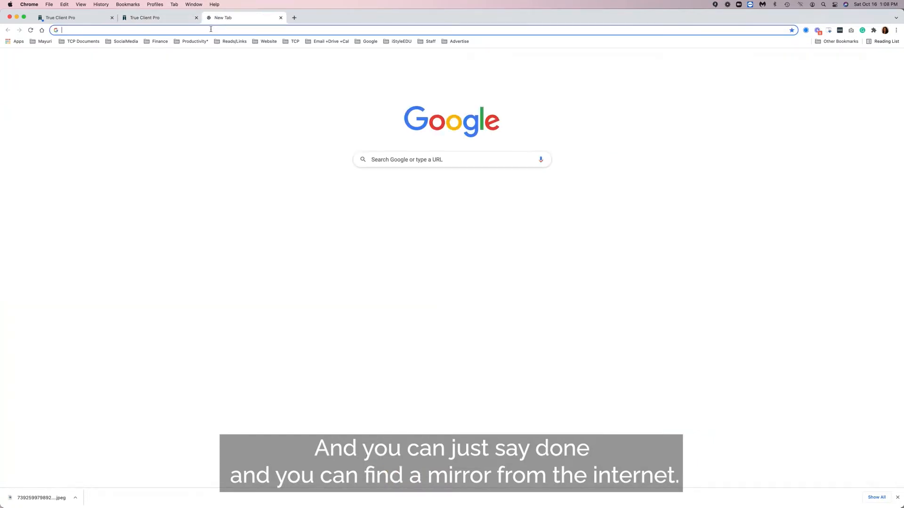
pyautogui.write('mirro')
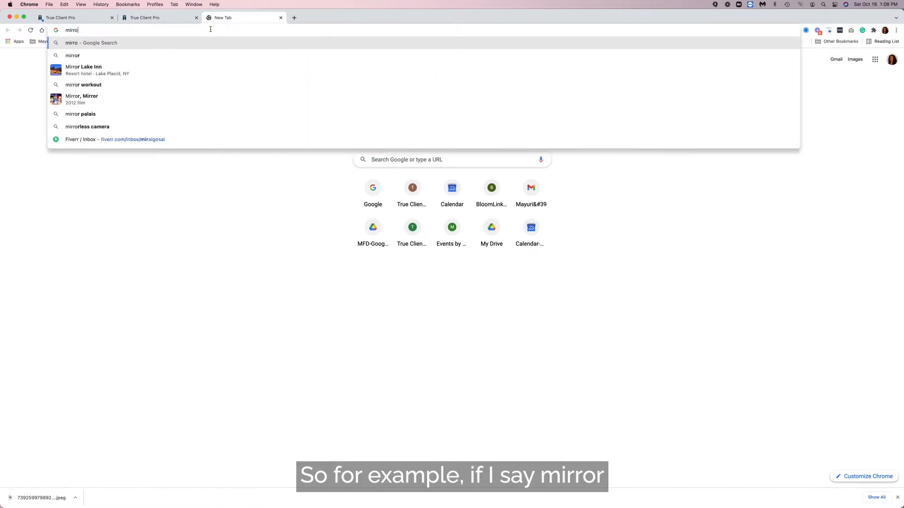
pyautogui.write('r')
pyautogui.press('Return')
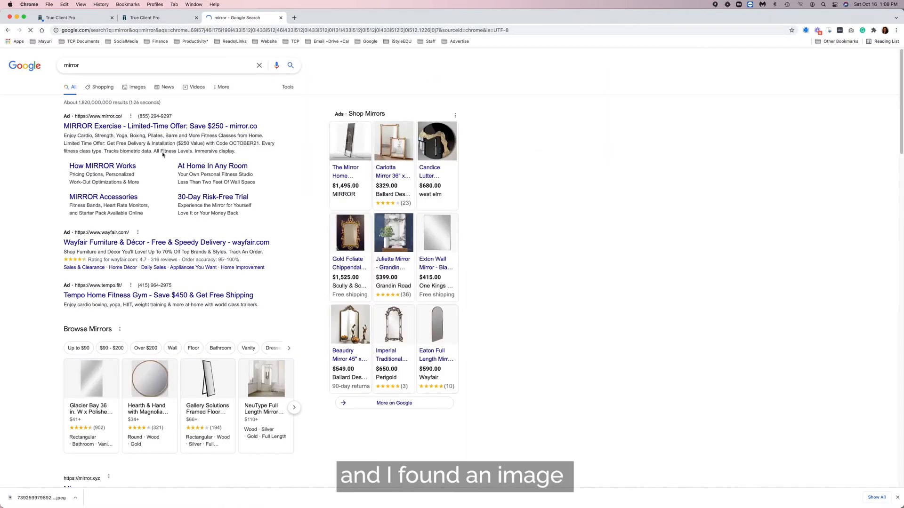
pyautogui.click(139, 88)
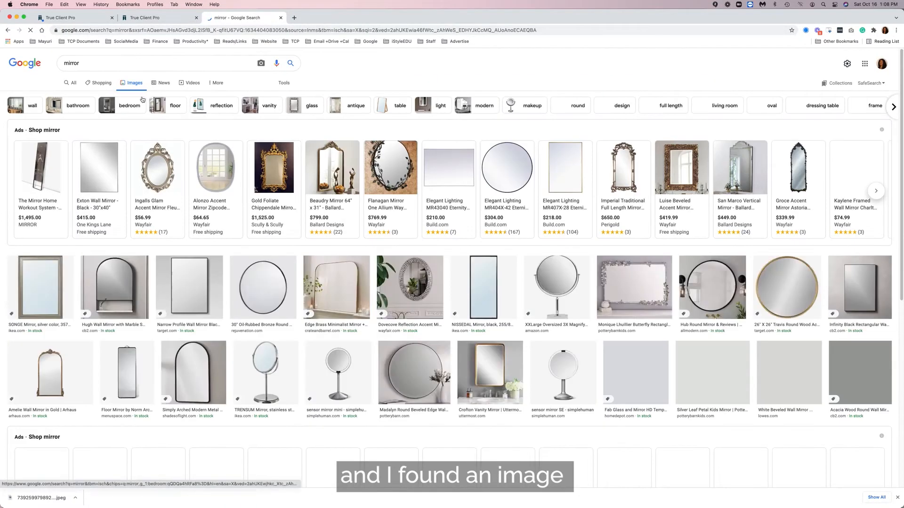
# Open the Beaudry Mirror product page from Ballard Designs and capture a screenshot of the main mirror photo.
pyautogui.click(331, 167)
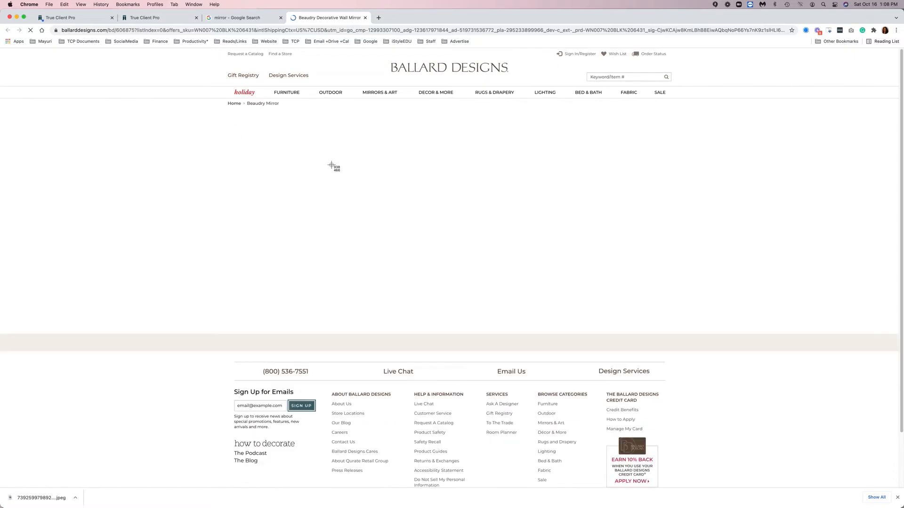
pyautogui.press('super+shift+4')
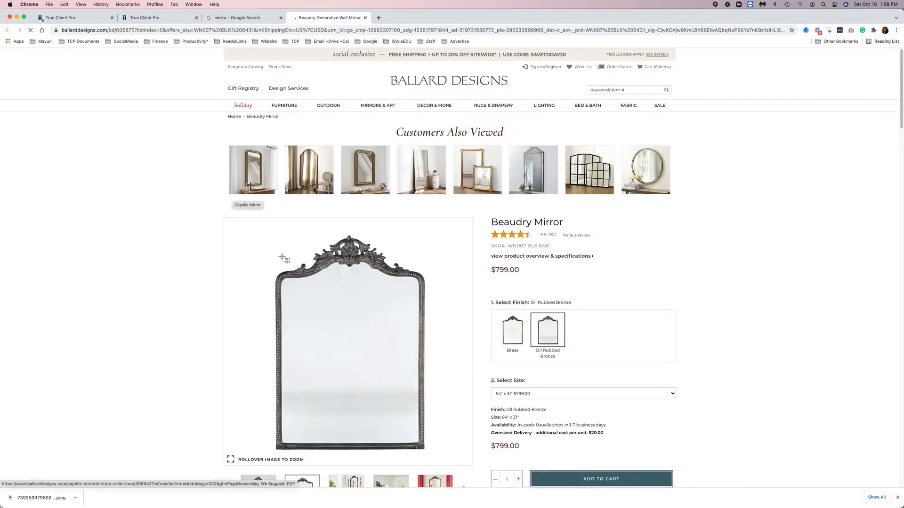
pyautogui.moveTo(237, 215); pyautogui.dragTo(470, 467)
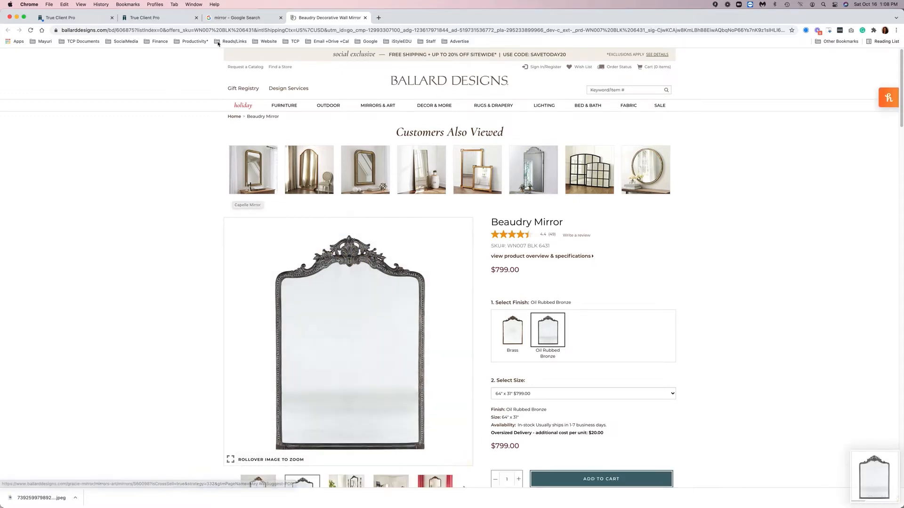
# Return to the Add Inventory form, upload the captured mirror screenshot as the item's photo and save the item.
pyautogui.click(154, 18)
pyautogui.moveTo(877, 485); pyautogui.dragTo(214, 170)
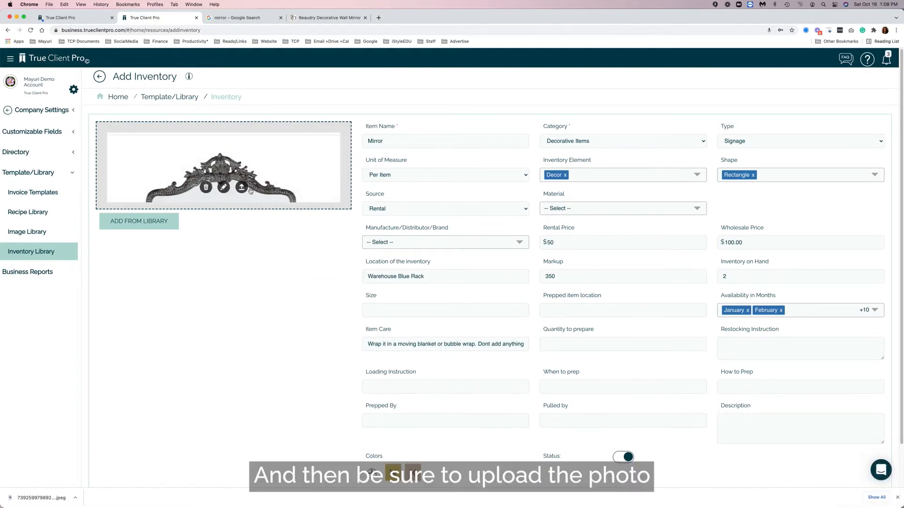
pyautogui.click(243, 190)
pyautogui.scroll(-2, 748, 456)
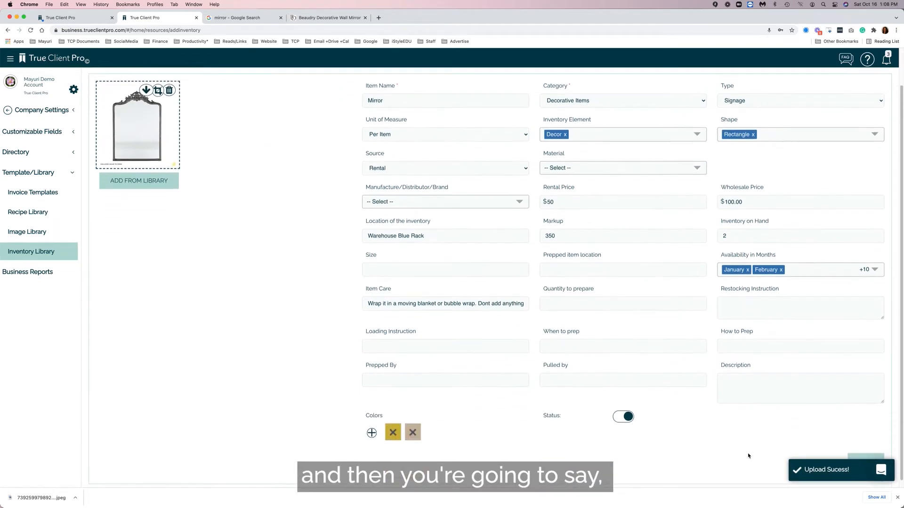
pyautogui.click(864, 455)
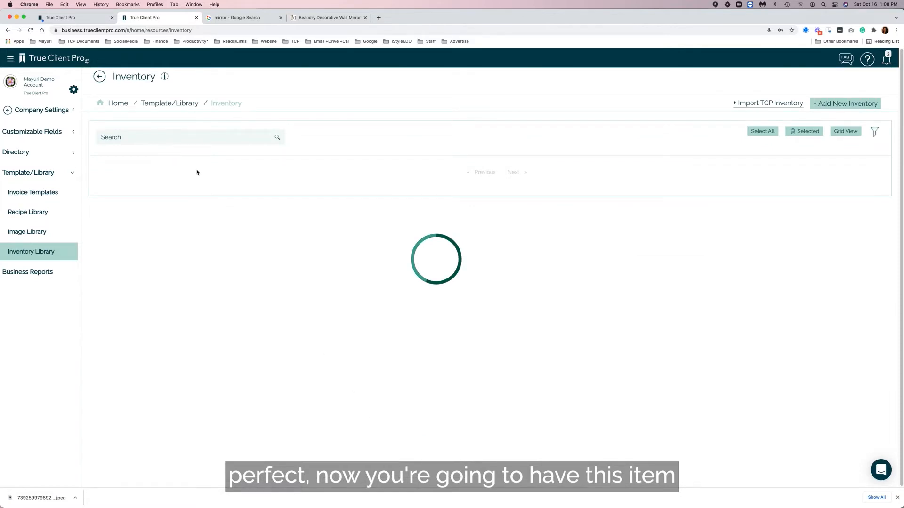
# Search the inventory library for mirror and display the results in grid view.
pyautogui.click(200, 140)
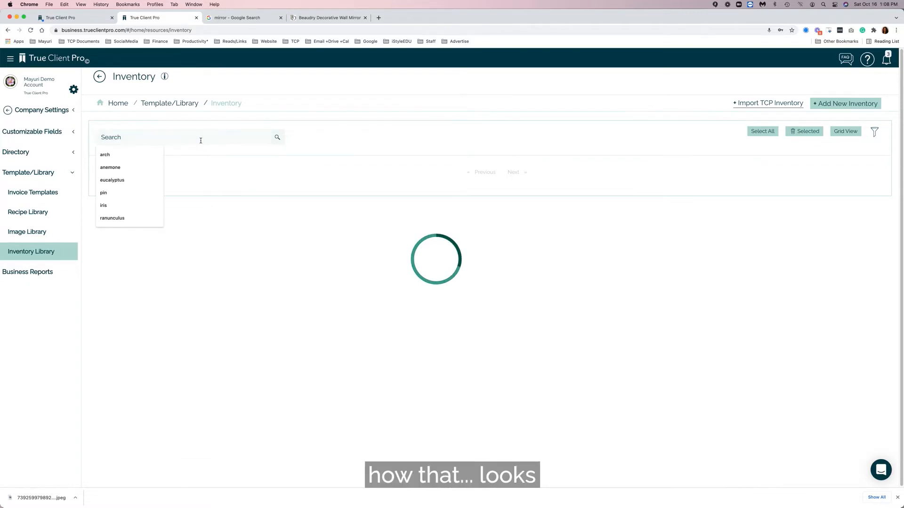
pyautogui.write('mirror')
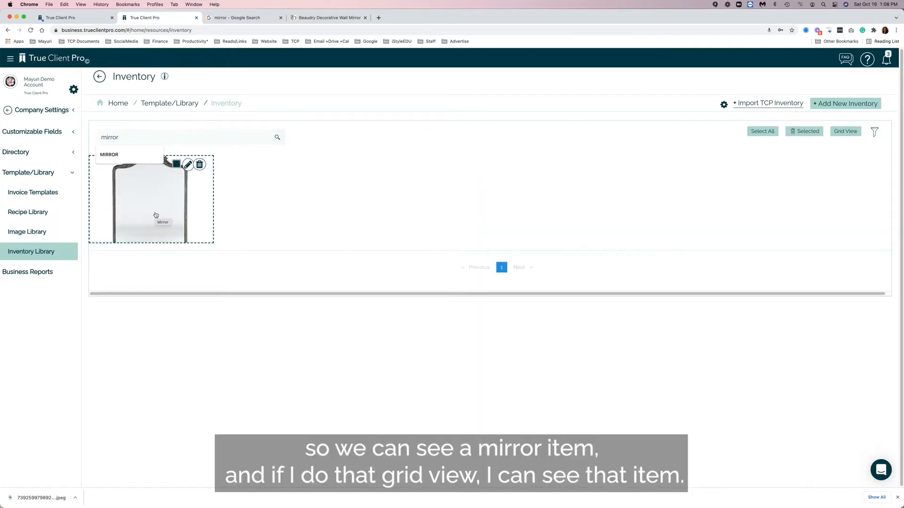
pyautogui.click(842, 132)
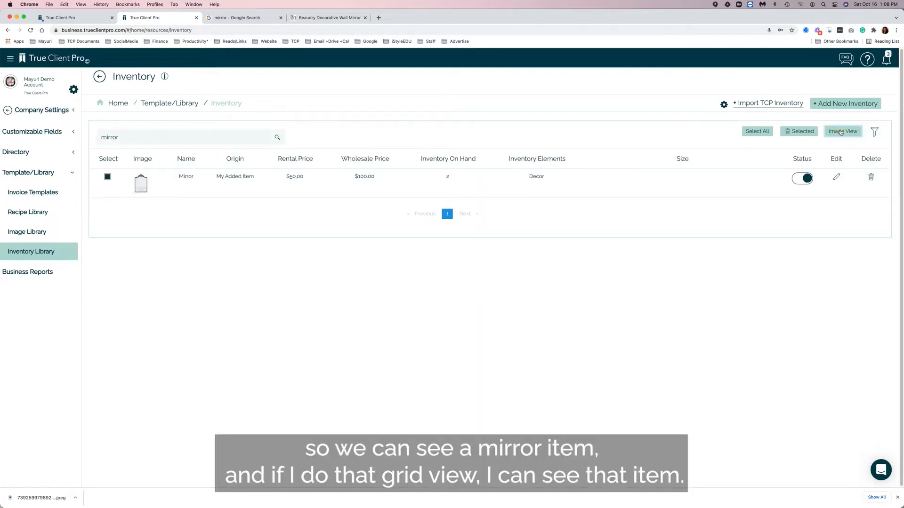
# Open the Mirror item's details to review them and return to the inventory list.
pyautogui.click(834, 178)
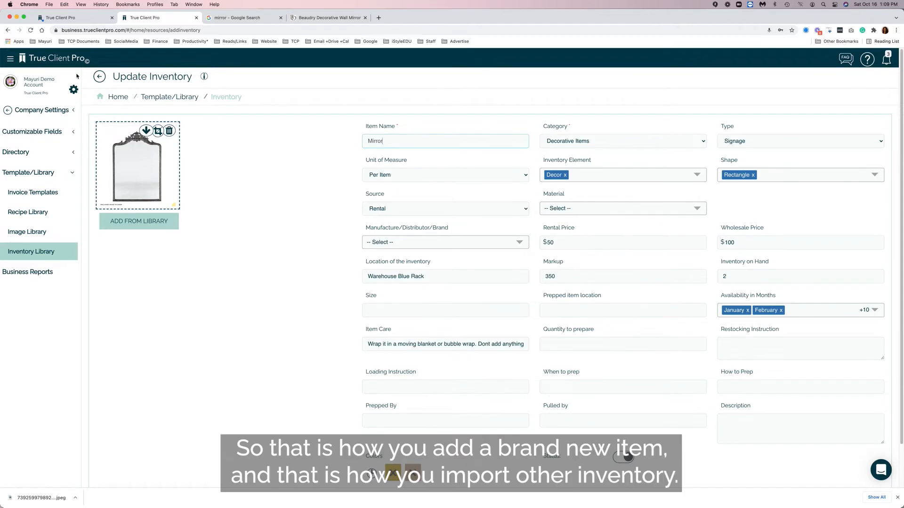
pyautogui.click(101, 77)
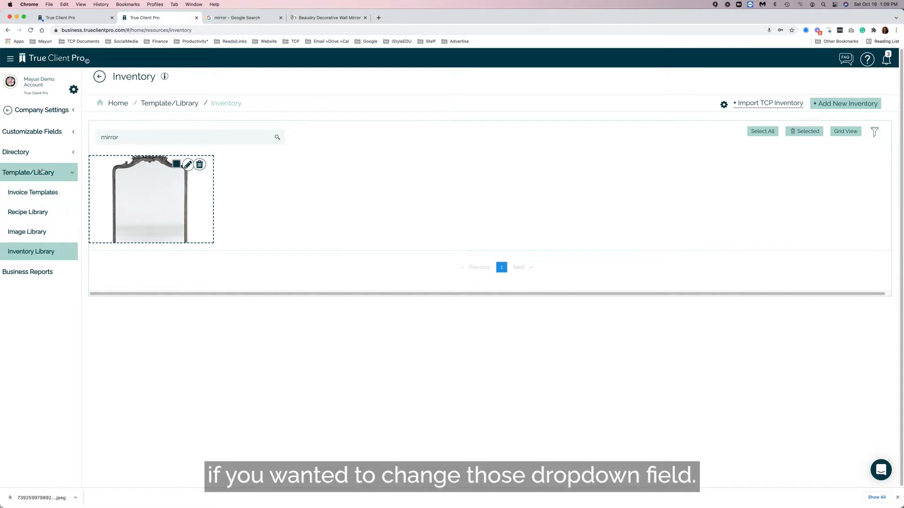
# Open the Mirror item for editing and check which Type options its Decorative Items category offers.
pyautogui.click(187, 164)
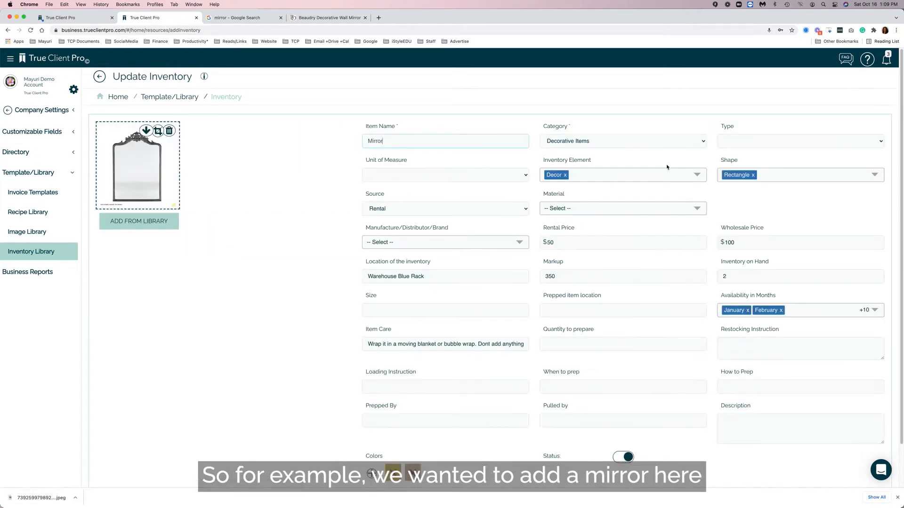
pyautogui.click(730, 141)
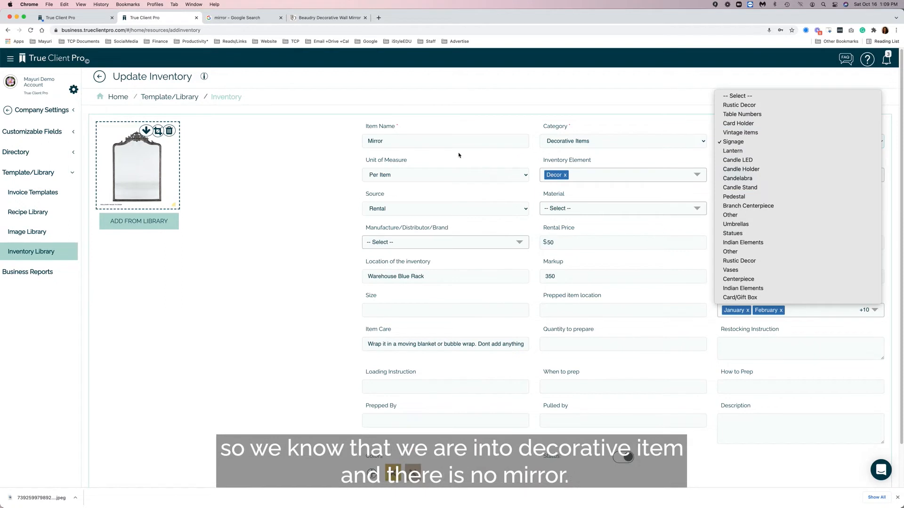
pyautogui.click(242, 319)
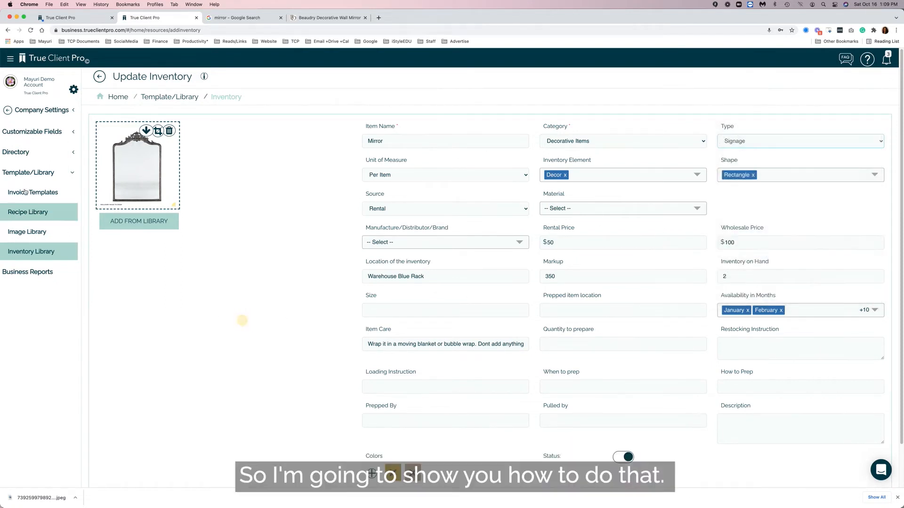
# Leave the Mirror item without saving, open the customizable Inventory Category settings and show the types within Decorative Items.
pyautogui.click(38, 132)
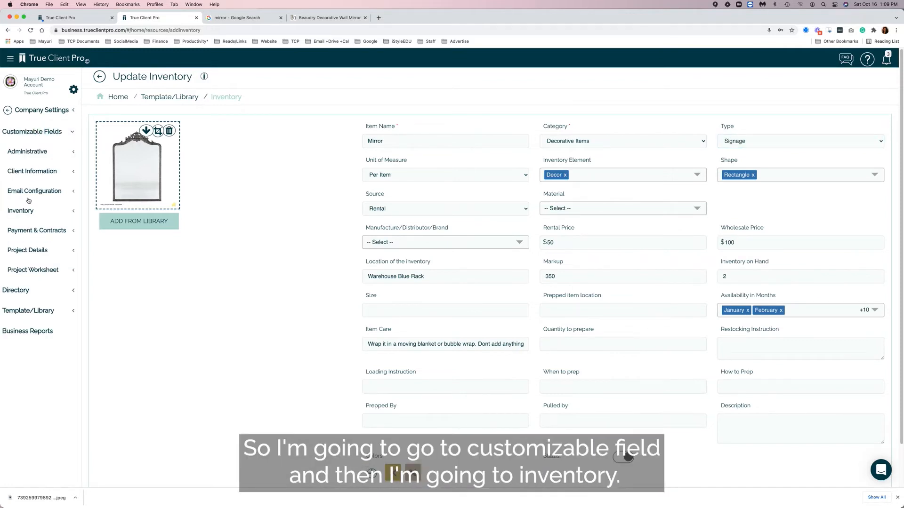
pyautogui.click(25, 215)
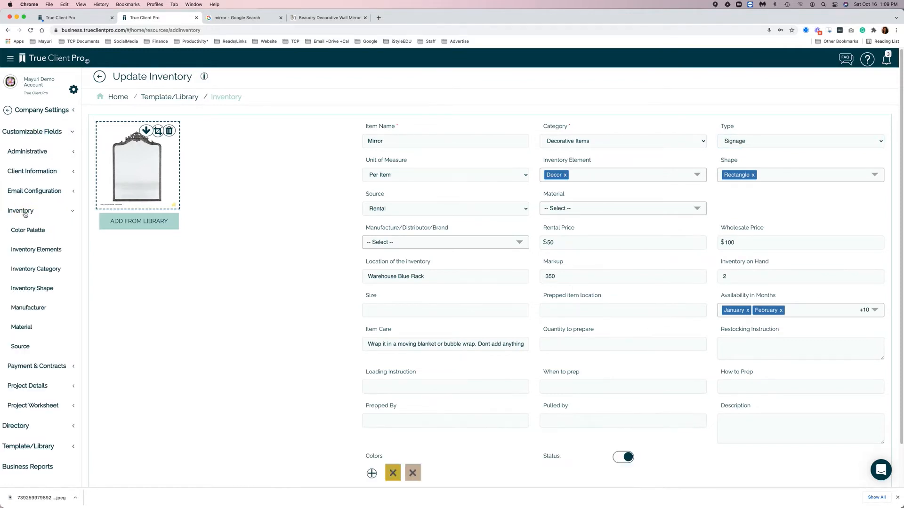
pyautogui.click(29, 269)
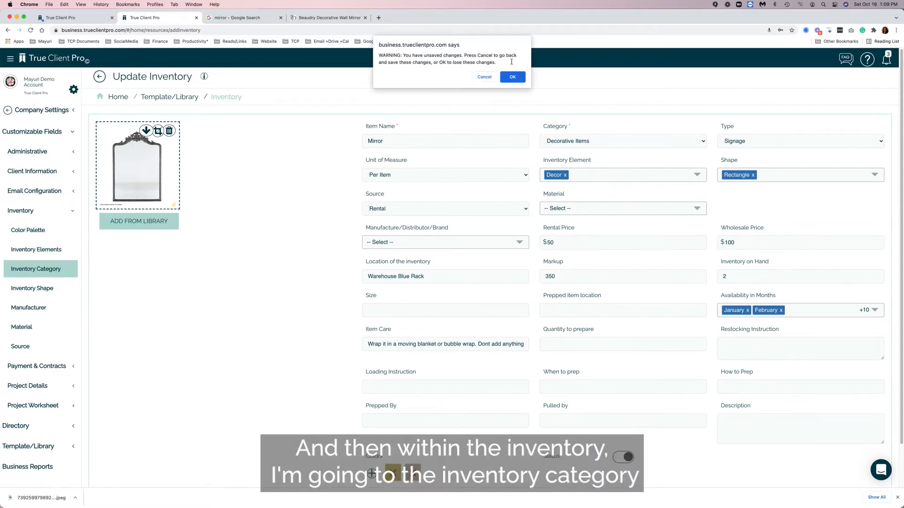
pyautogui.click(512, 77)
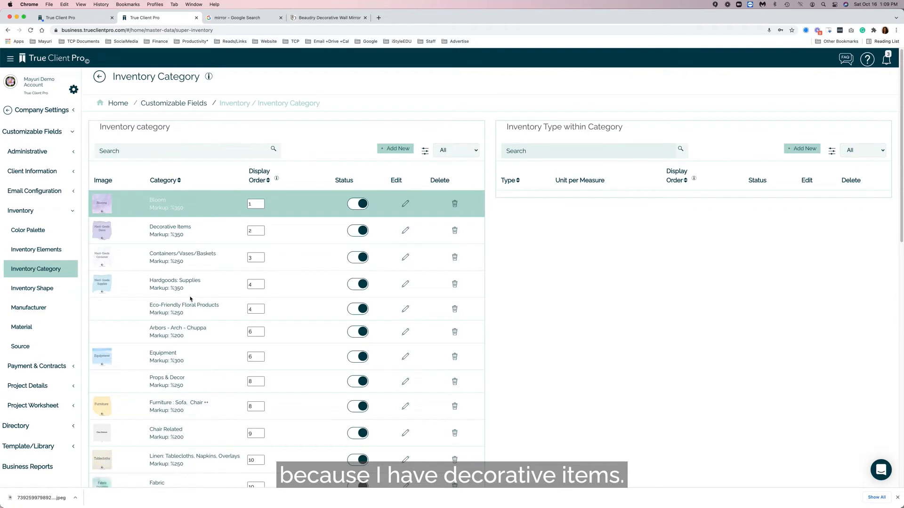
pyautogui.click(210, 239)
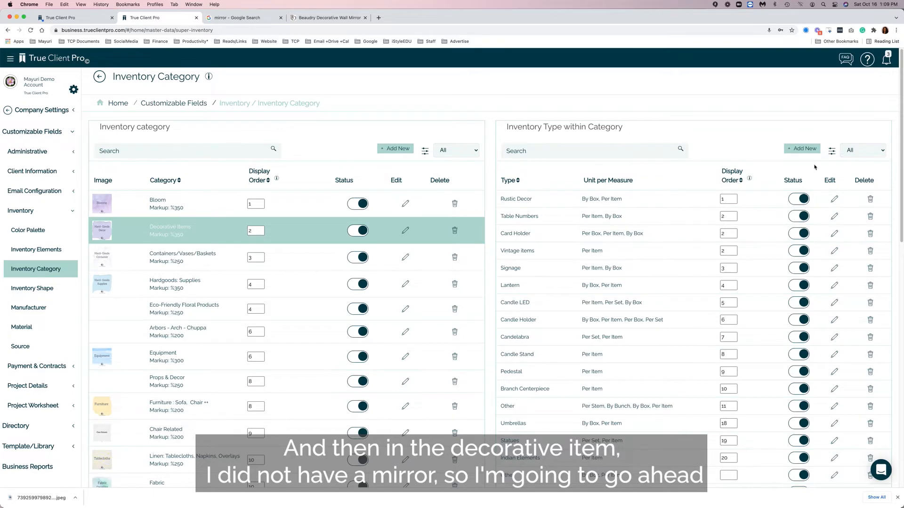
# Add an inventory type named Mirror to Decorative Items with unit Per Item and display order 19, and save it.
pyautogui.click(805, 149)
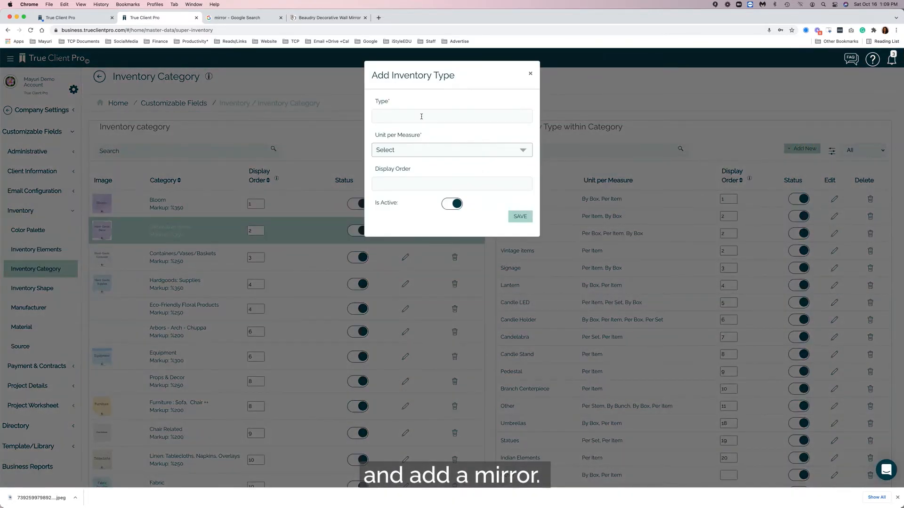
pyautogui.click(421, 116)
pyautogui.write('Mirror')
pyautogui.click(415, 150)
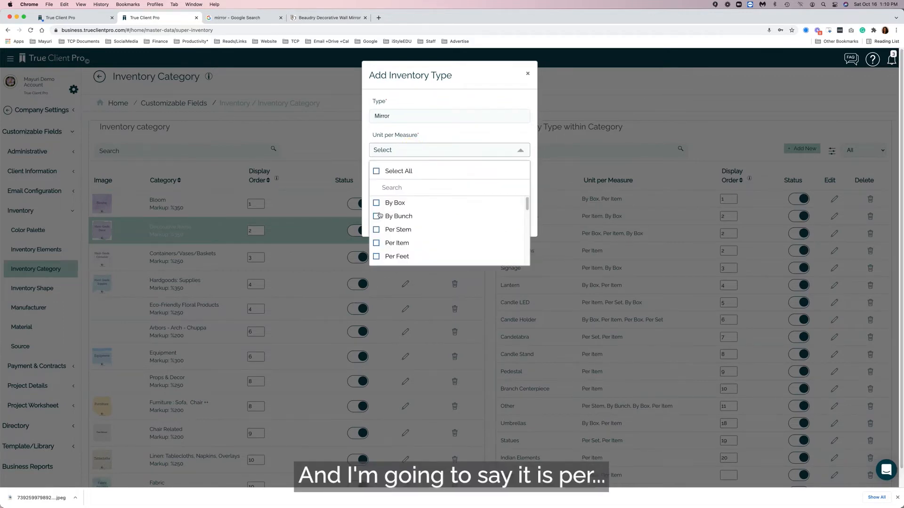
pyautogui.click(375, 229)
pyautogui.click(376, 243)
pyautogui.click(375, 230)
pyautogui.click(456, 98)
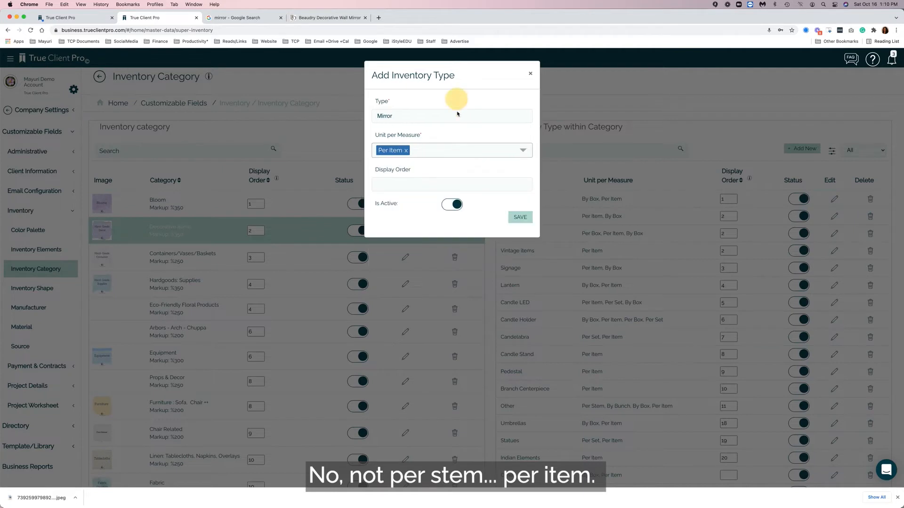
pyautogui.click(402, 186)
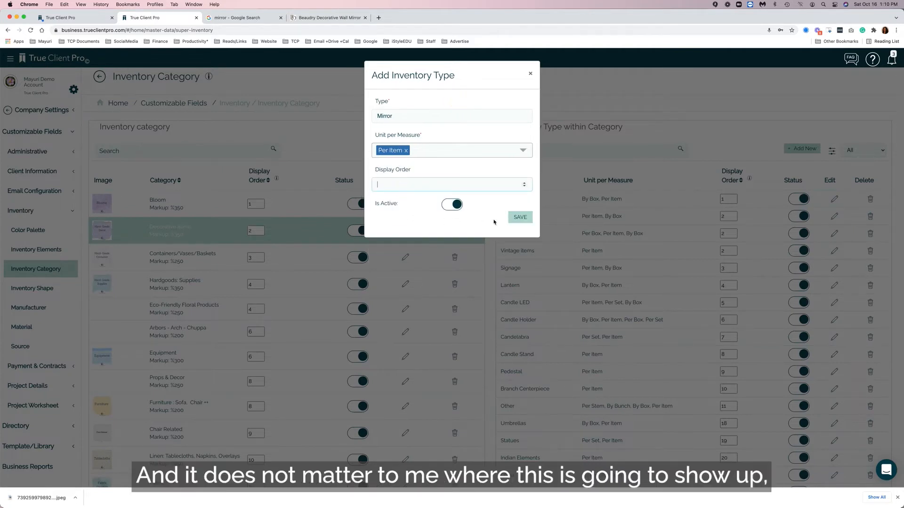
pyautogui.write('19')
pyautogui.click(520, 217)
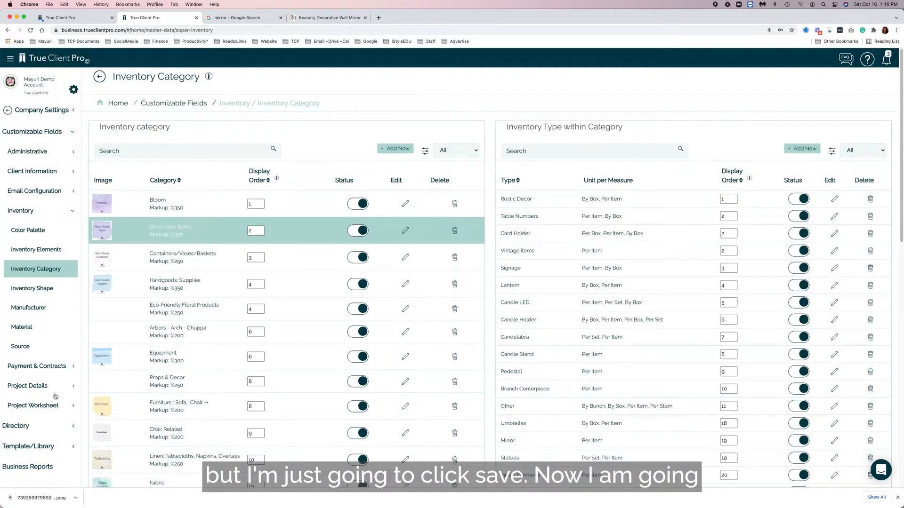
# Reopen the Mirror item from the Inventory Library, set its Type to Mirror and save the item.
pyautogui.scroll(-7, 56, 396)
pyautogui.click(29, 446)
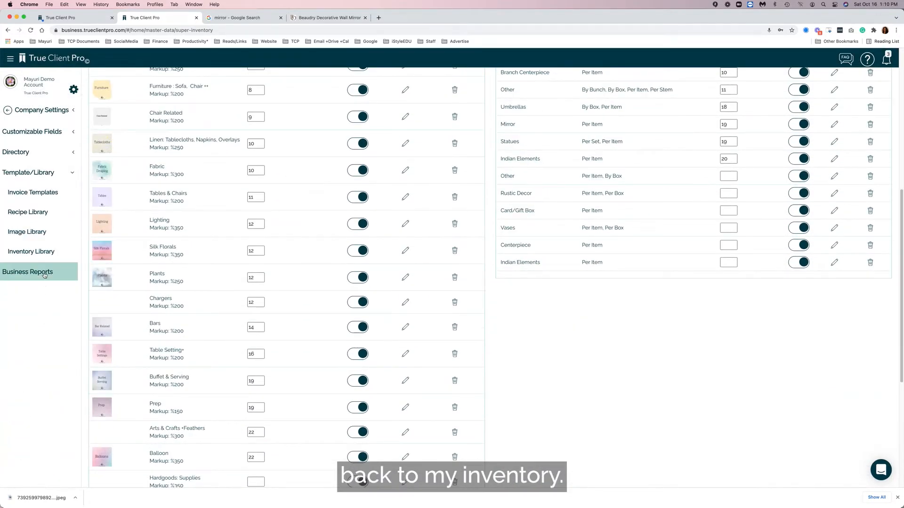
pyautogui.click(36, 251)
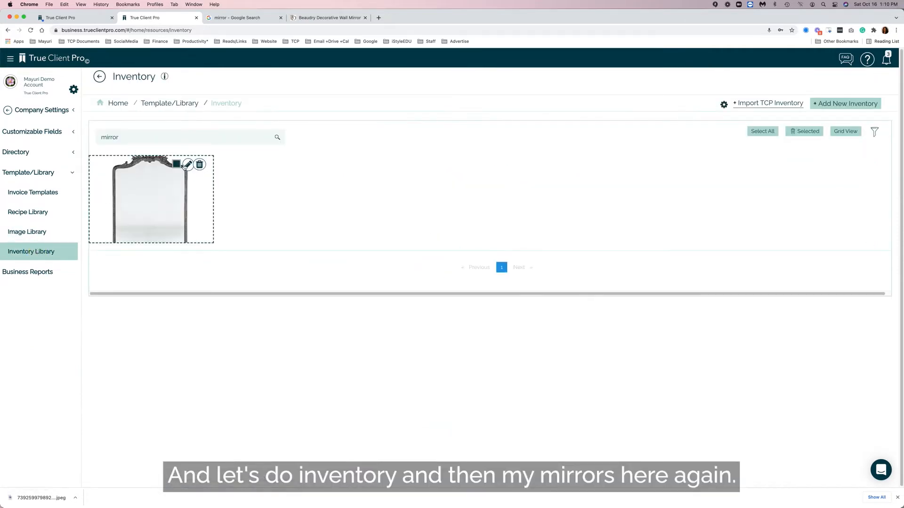
pyautogui.click(186, 165)
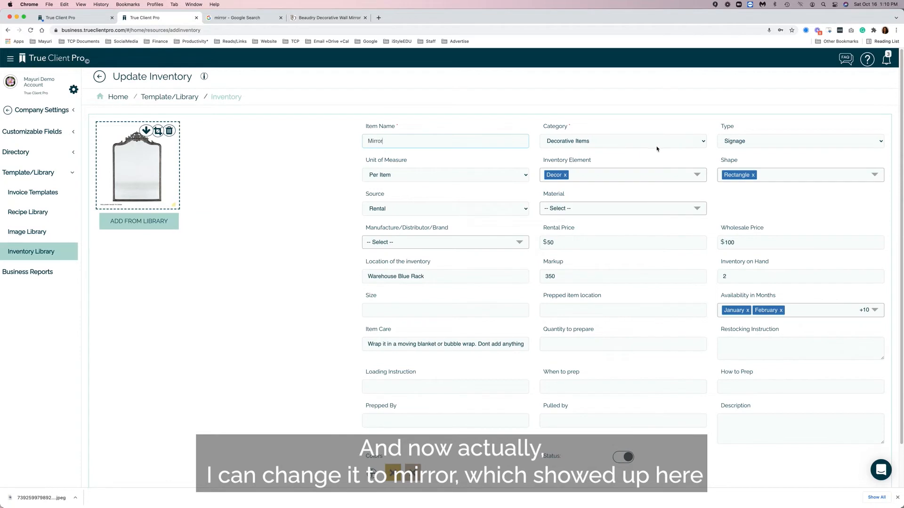
pyautogui.click(737, 142)
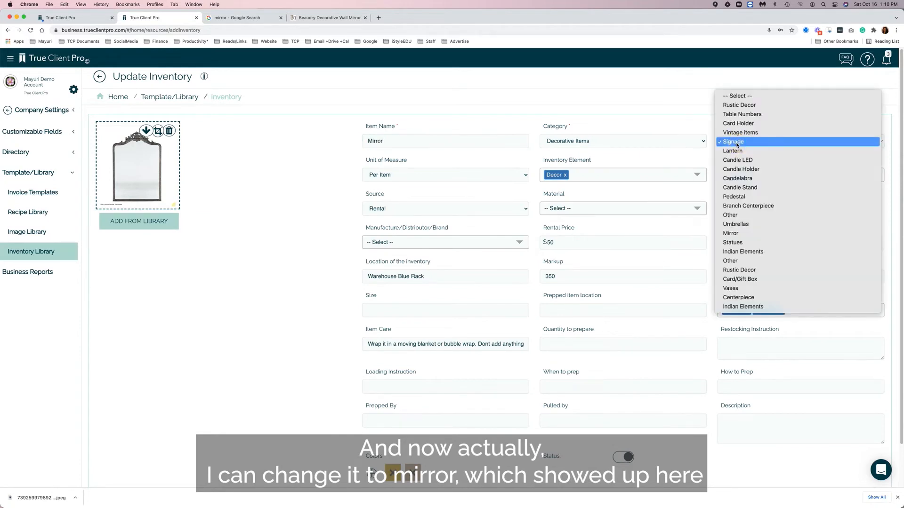
pyautogui.click(729, 235)
pyautogui.scroll(-2, 762, 452)
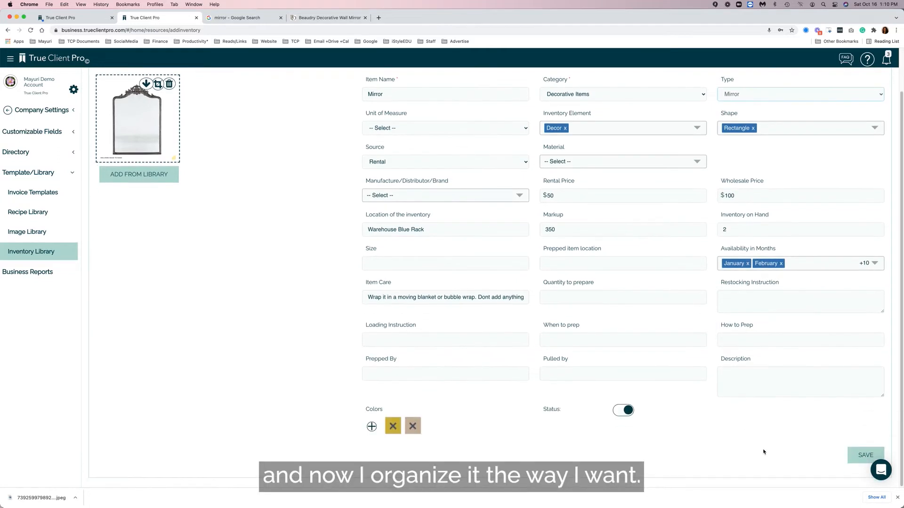
pyautogui.click(865, 456)
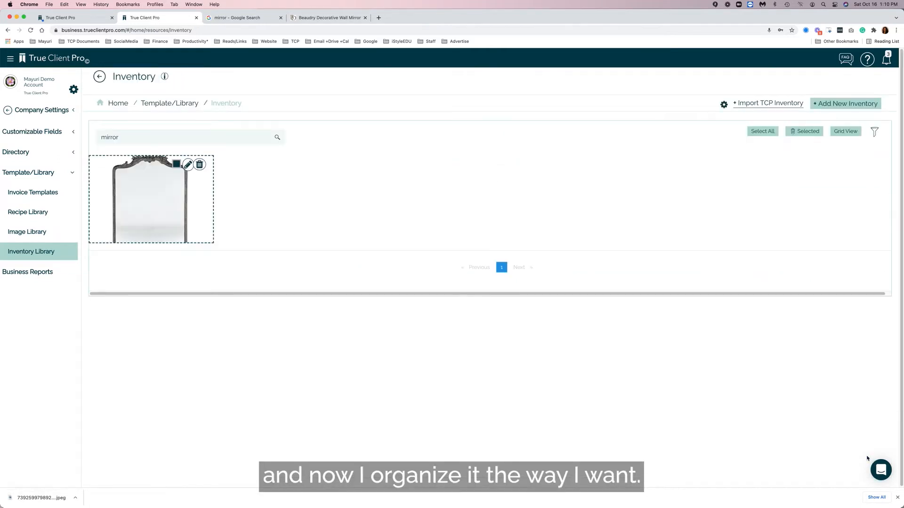
# Open the customizable Color Palette, inspect the hex code of Earth Tones, save the color as it is and review the color list.
pyautogui.click(35, 132)
pyautogui.click(28, 215)
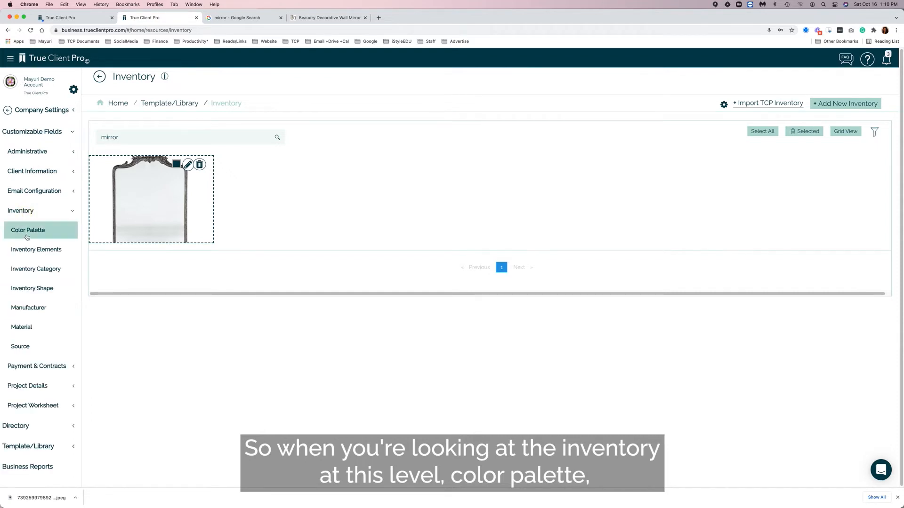
pyautogui.click(26, 233)
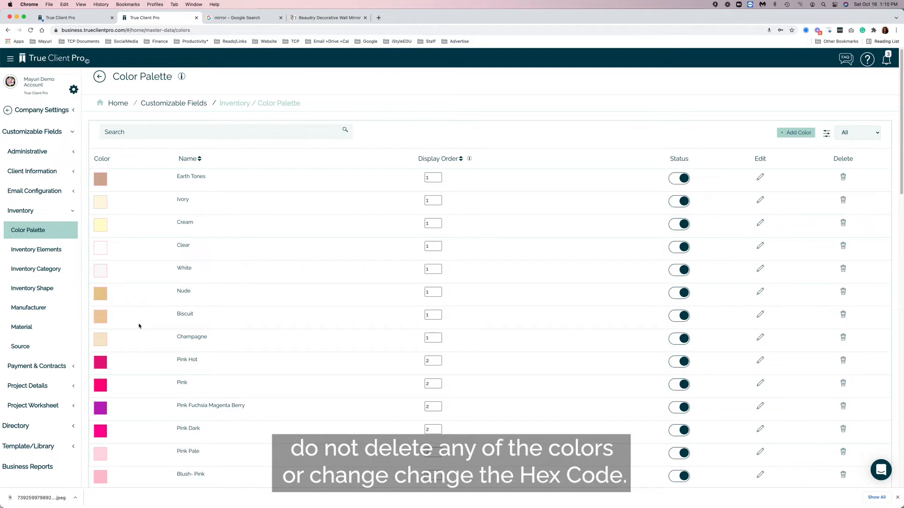
pyautogui.scroll(-1, 139, 326)
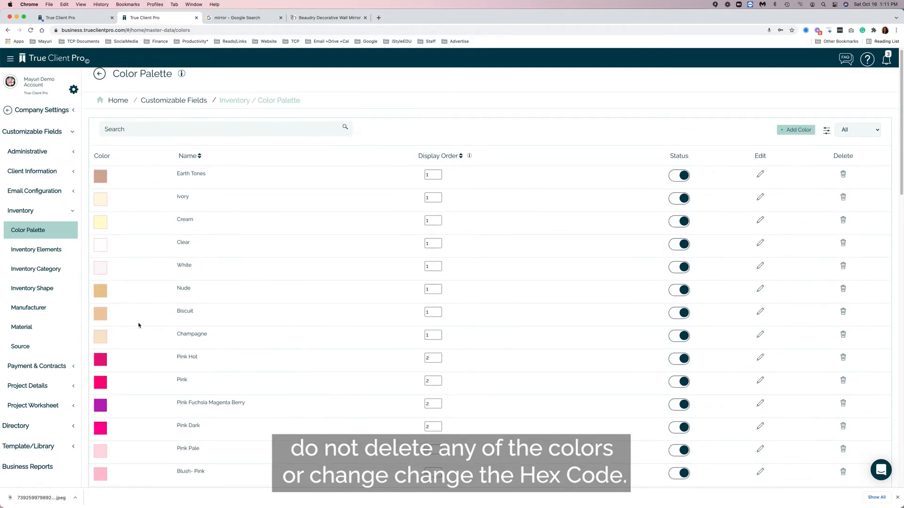
pyautogui.click(759, 175)
pyautogui.click(404, 304)
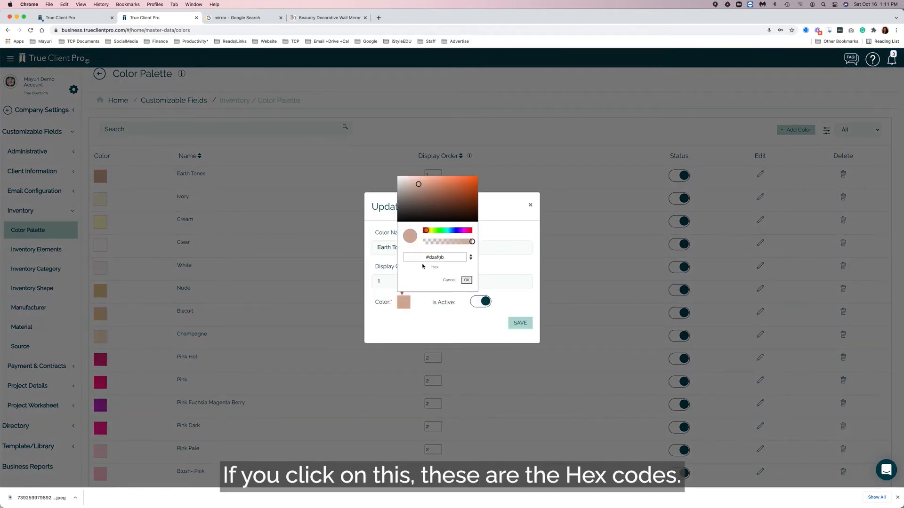
pyautogui.click(467, 281)
pyautogui.click(518, 323)
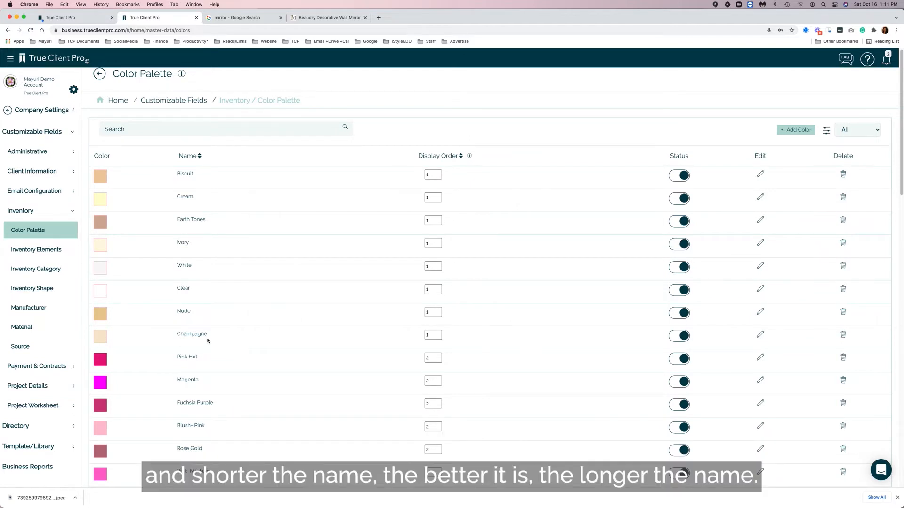
pyautogui.scroll(-3, 208, 340)
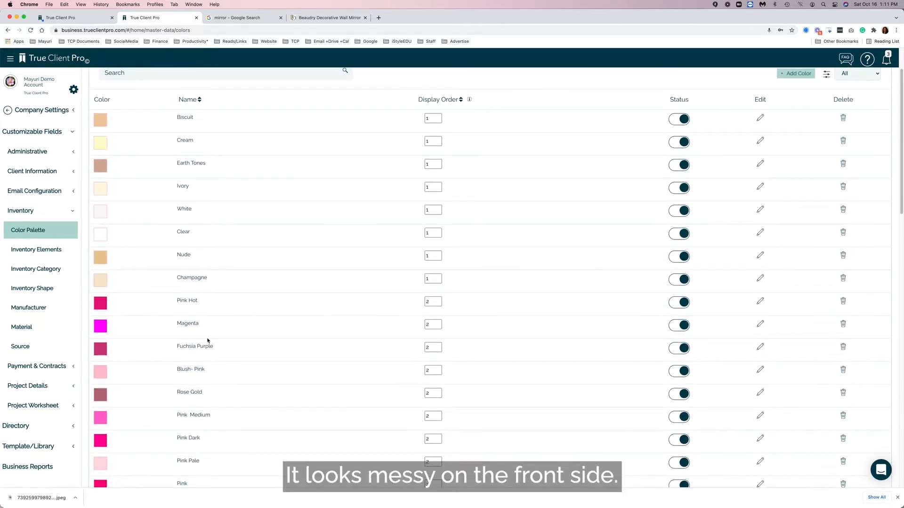
# Search the customizable Inventory Elements for "deco", review the matches and clear the search.
pyautogui.click(43, 254)
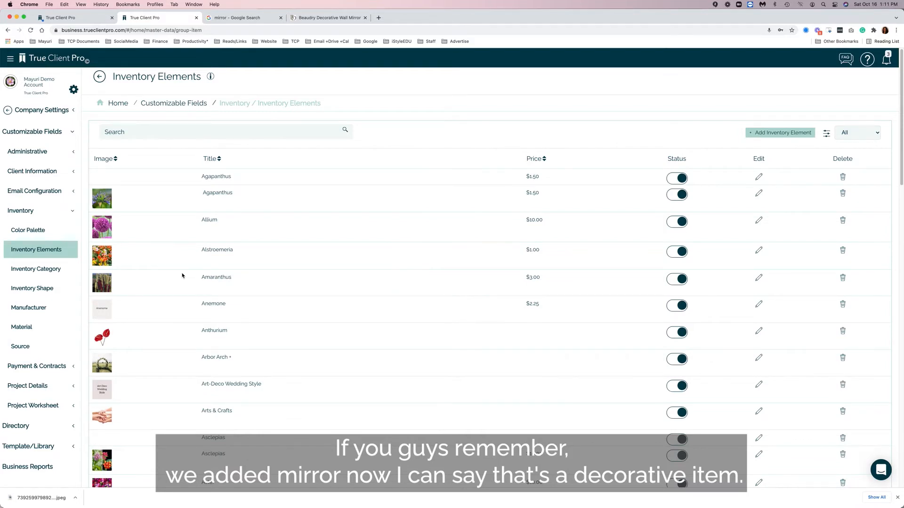
pyautogui.click(211, 129)
pyautogui.write('deco')
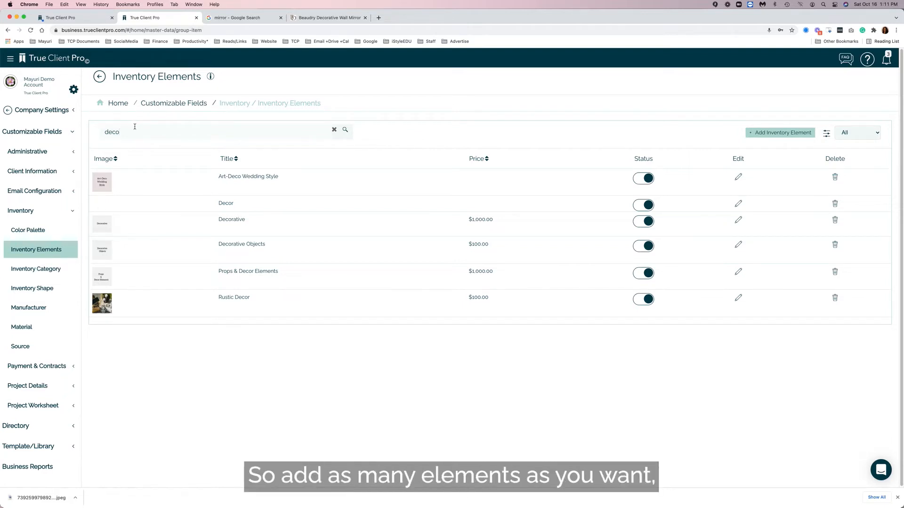
pyautogui.click(335, 130)
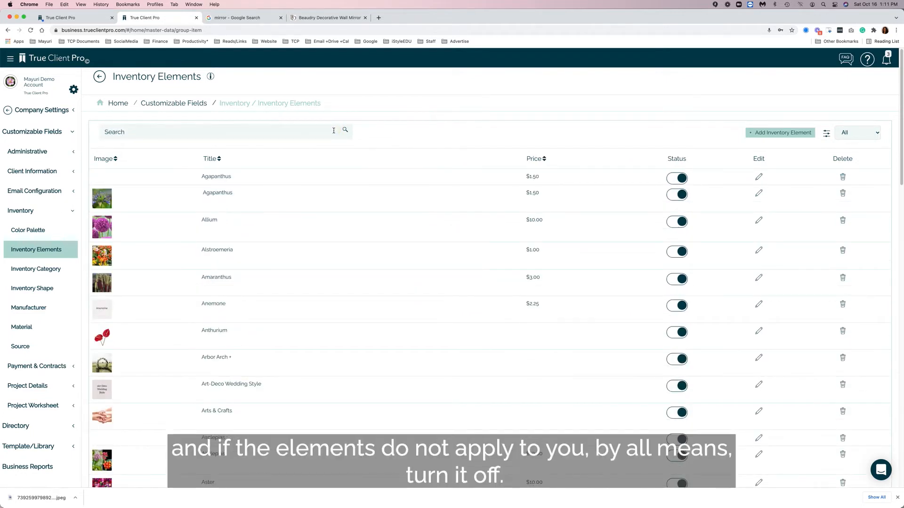
# Deactivate the Agapanthus element without an image, turn off Display on Lead Capture Form for the Agapanthus with an image, and save.
pyautogui.click(685, 178)
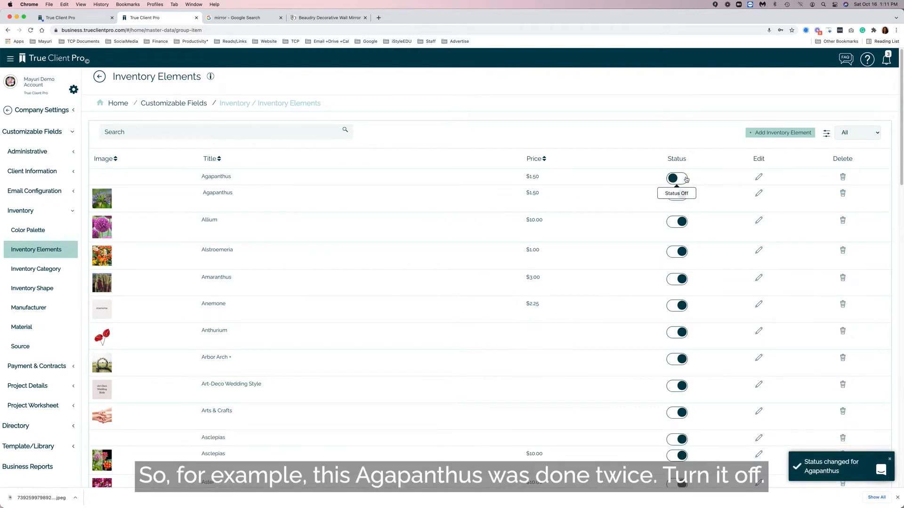
pyautogui.click(757, 194)
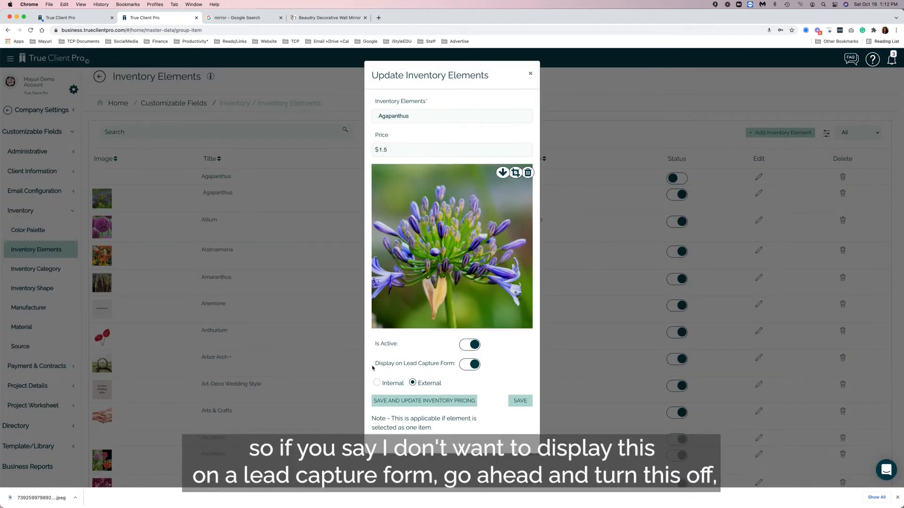
pyautogui.moveTo(372, 368); pyautogui.dragTo(477, 367)
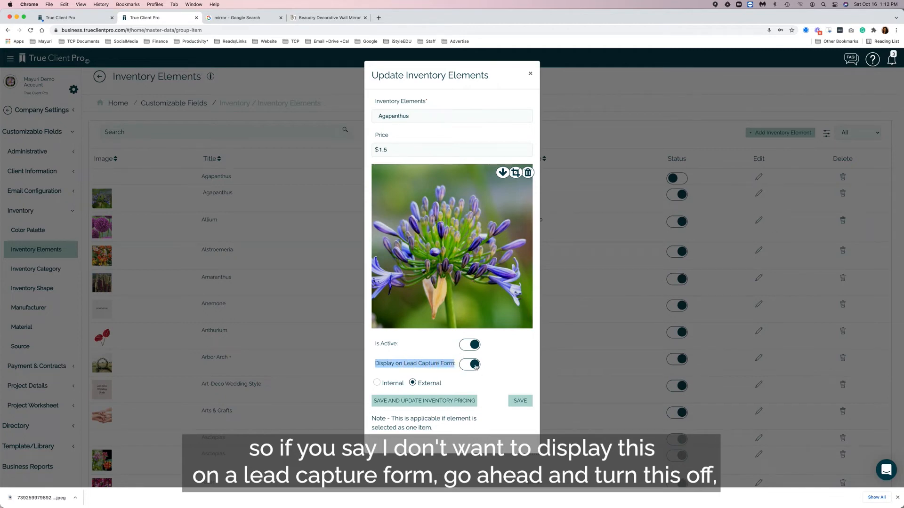
pyautogui.click(475, 366)
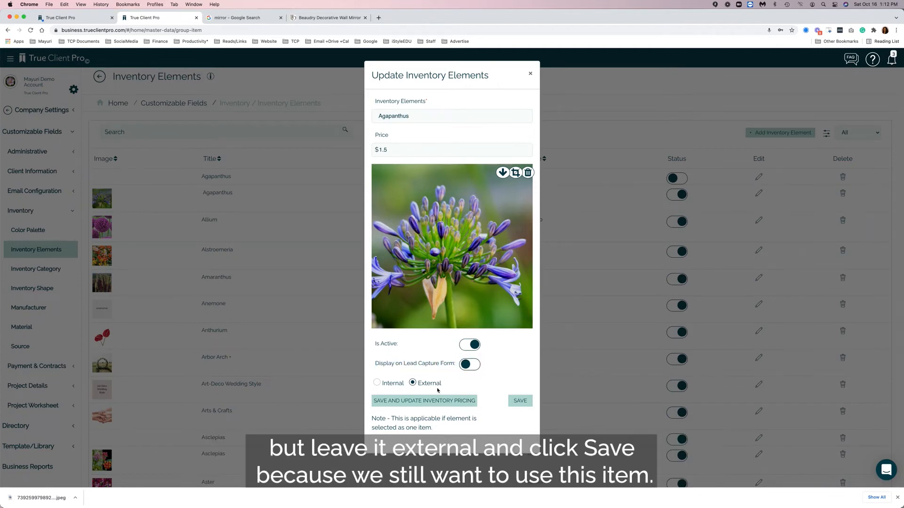
pyautogui.click(517, 402)
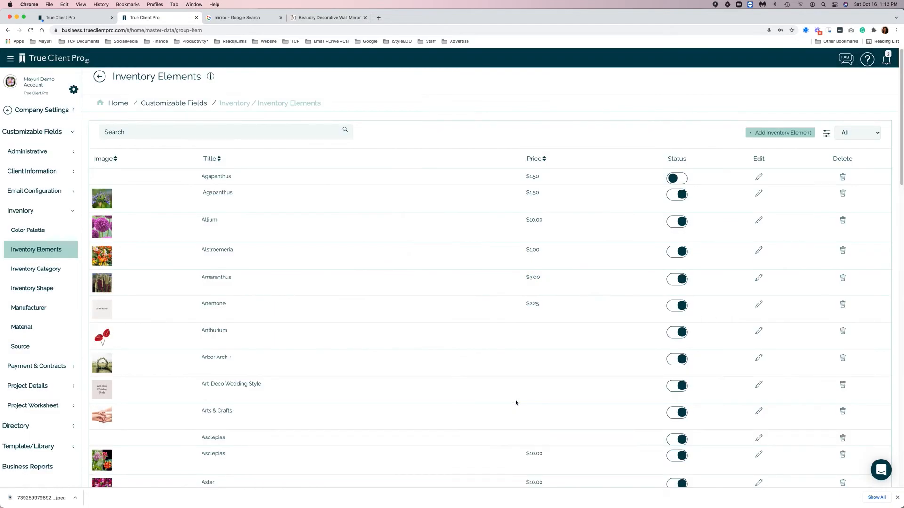
# Look over the Inventory Category settings and the list of predefined inventory shapes.
pyautogui.click(45, 276)
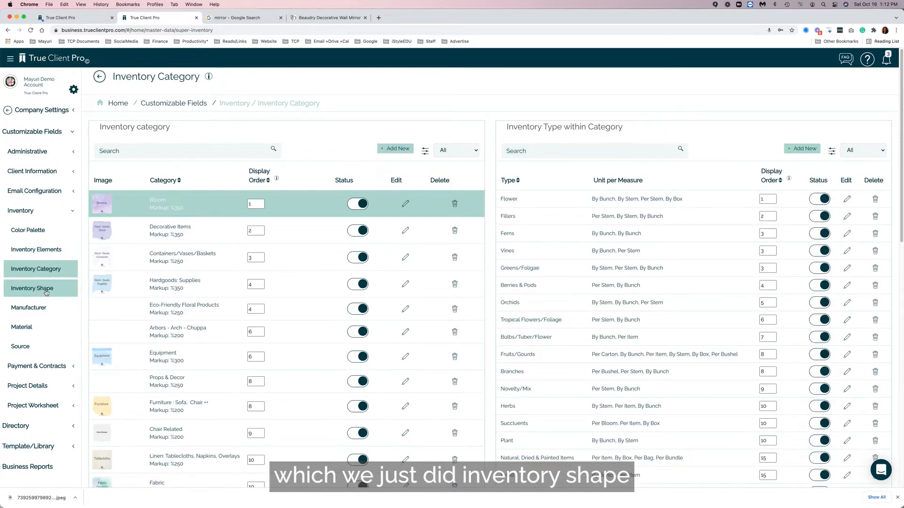
pyautogui.click(47, 292)
pyautogui.scroll(-5, 178, 306)
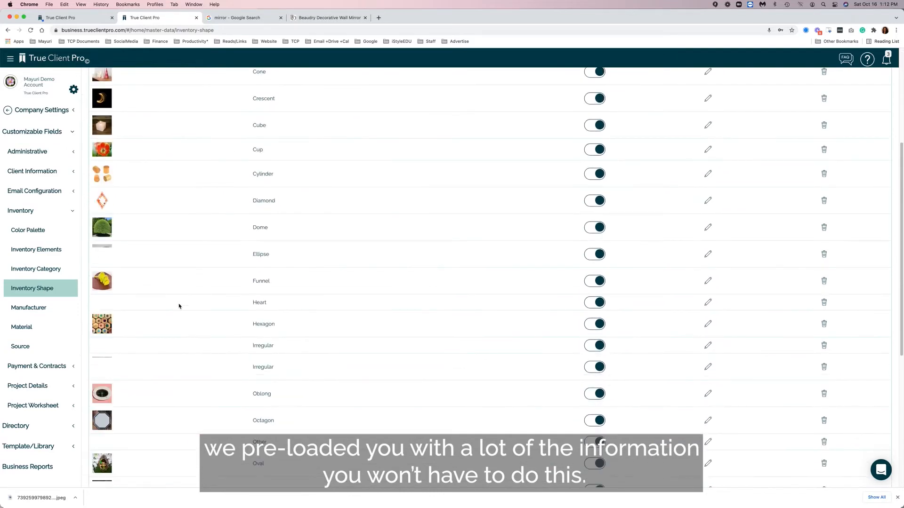
# Look over the predefined inventory Manufacturer, Material and Source lists in the customizable fields.
pyautogui.click(38, 314)
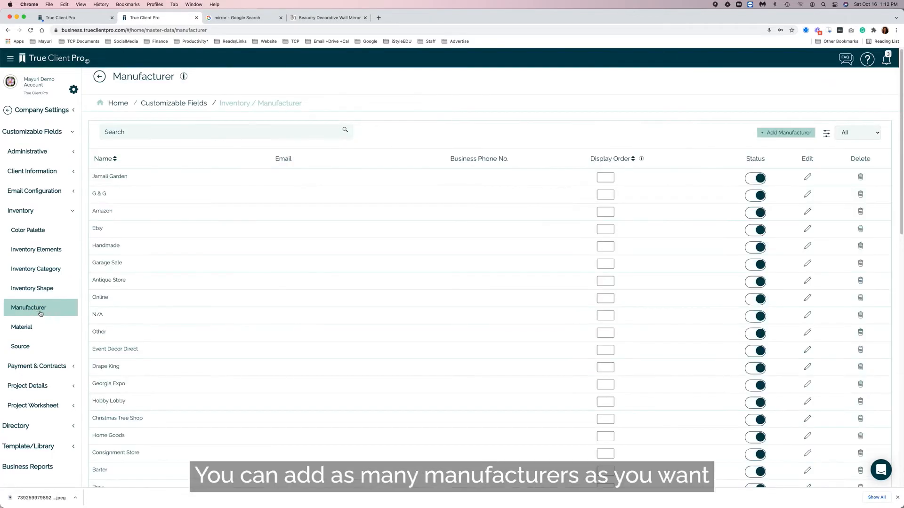
pyautogui.scroll(-1, 256, 306)
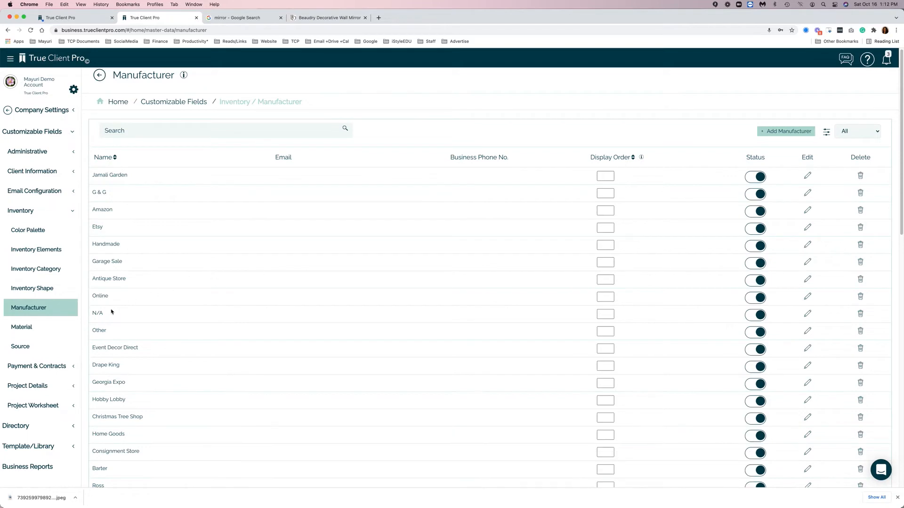
pyautogui.click(38, 327)
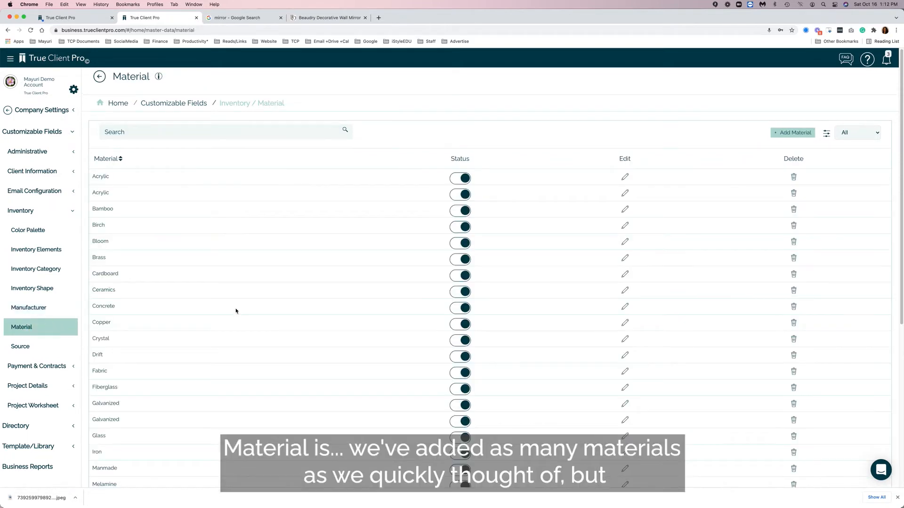
pyautogui.scroll(-5, 236, 311)
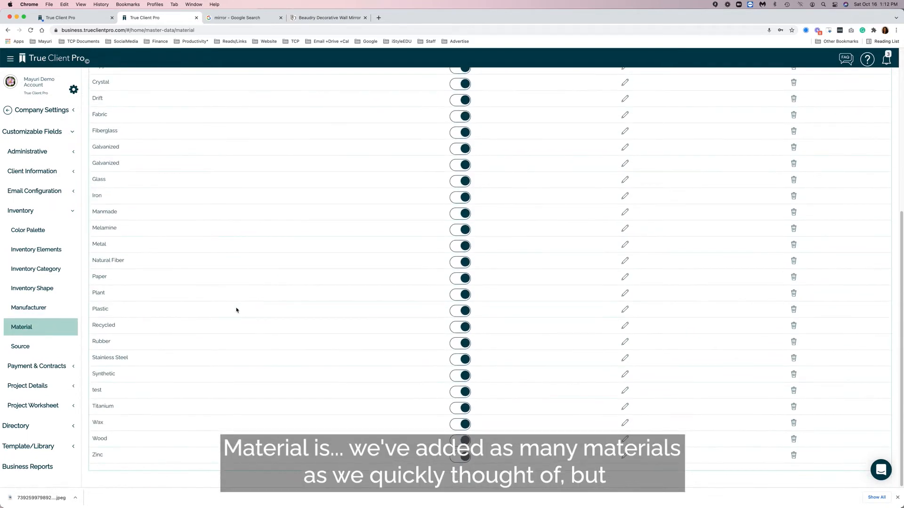
pyautogui.scroll(5, 236, 310)
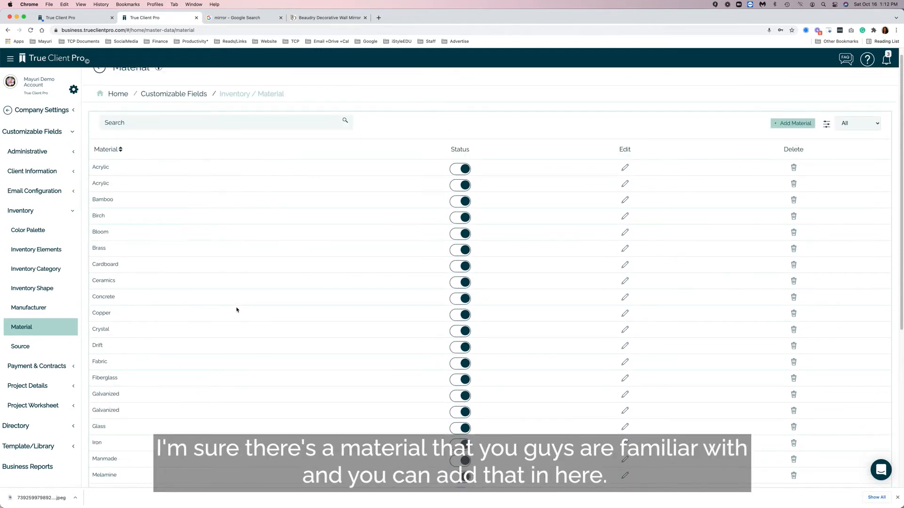
pyautogui.click(31, 350)
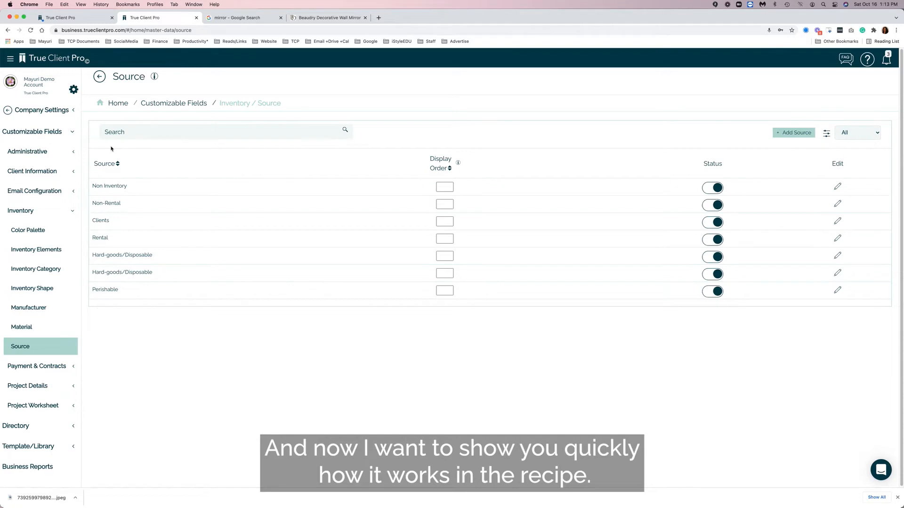
# Open the Project Worksheet of the active wedding project ending Nov 30, 2021.
pyautogui.click(116, 103)
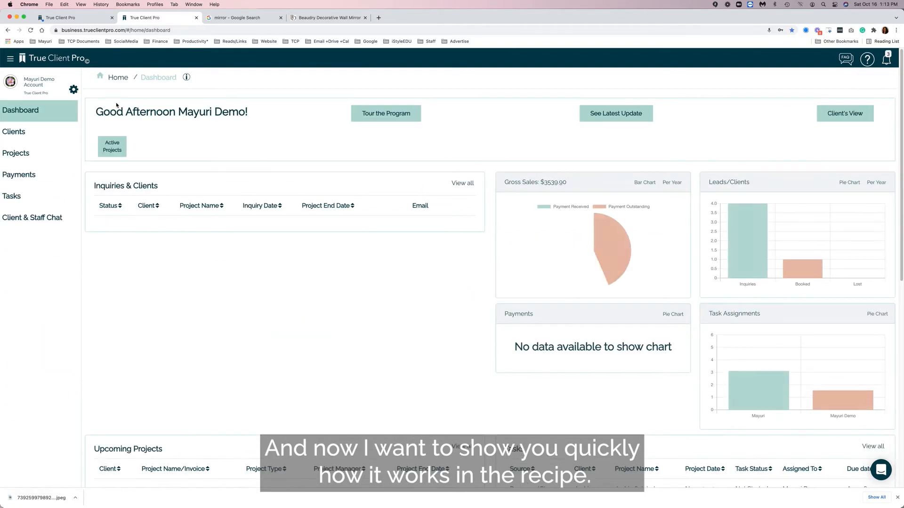
pyautogui.click(30, 155)
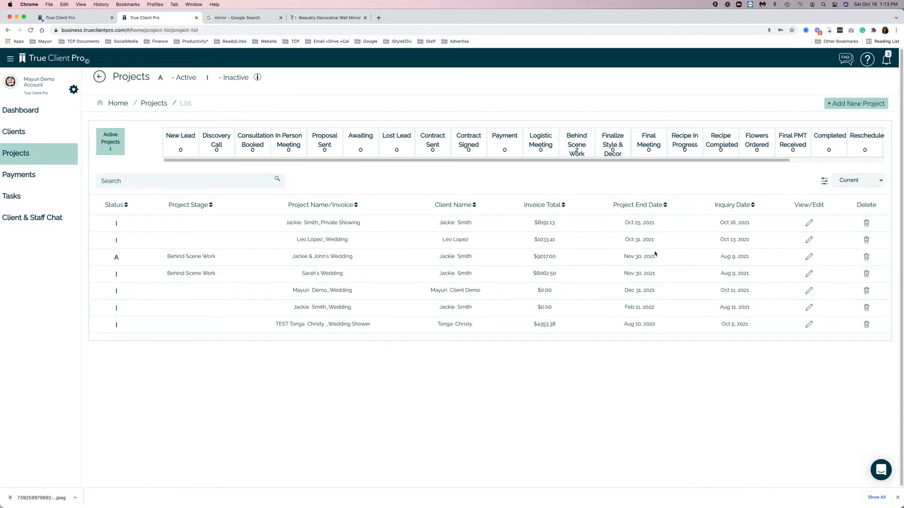
pyautogui.click(808, 256)
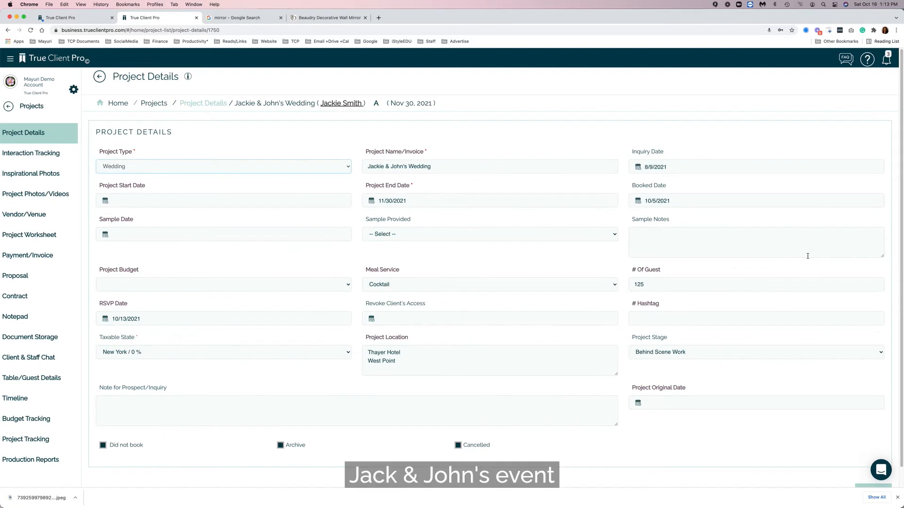
pyautogui.click(46, 237)
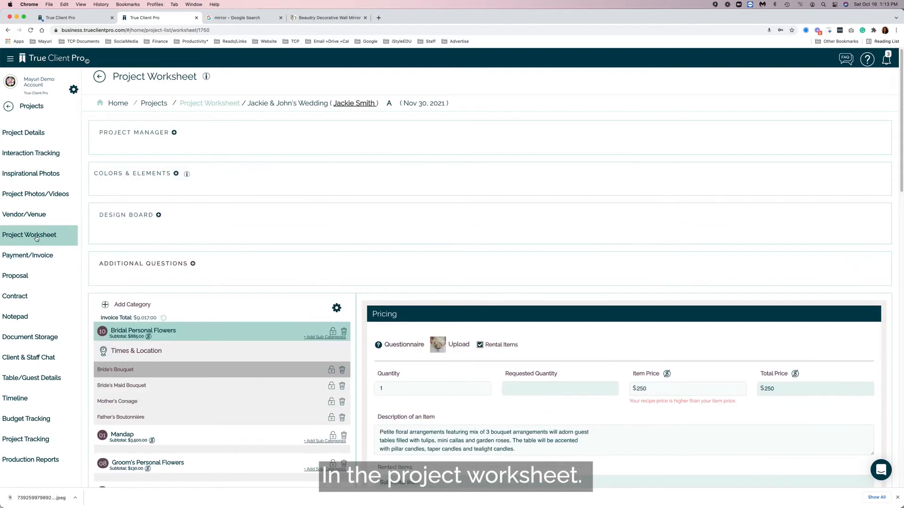
# Expand Colors & Elements in the worksheet and add Ivory and White to the project colors.
pyautogui.click(176, 174)
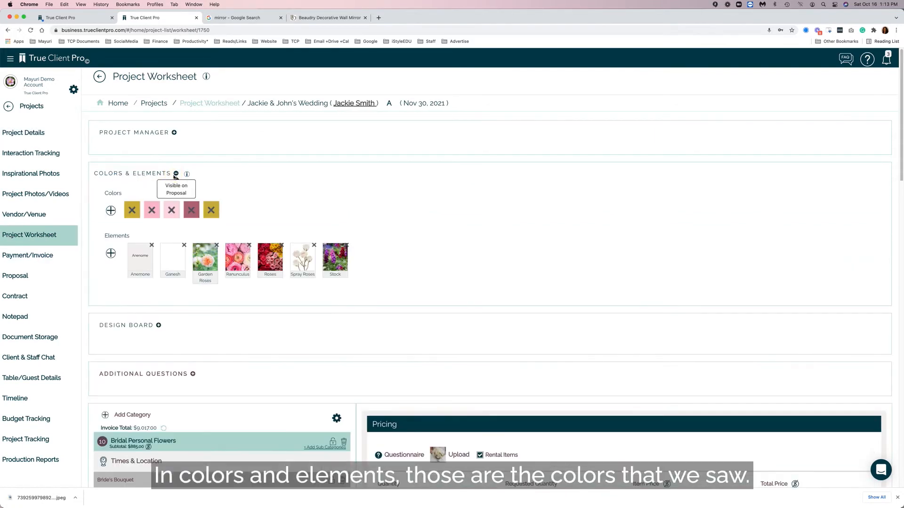
pyautogui.click(110, 210)
pyautogui.click(323, 232)
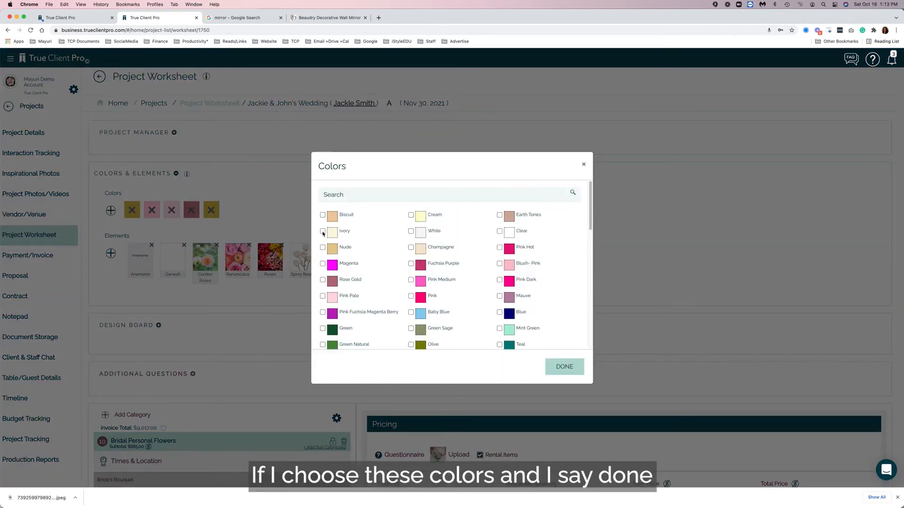
pyautogui.click(411, 231)
pyautogui.click(559, 366)
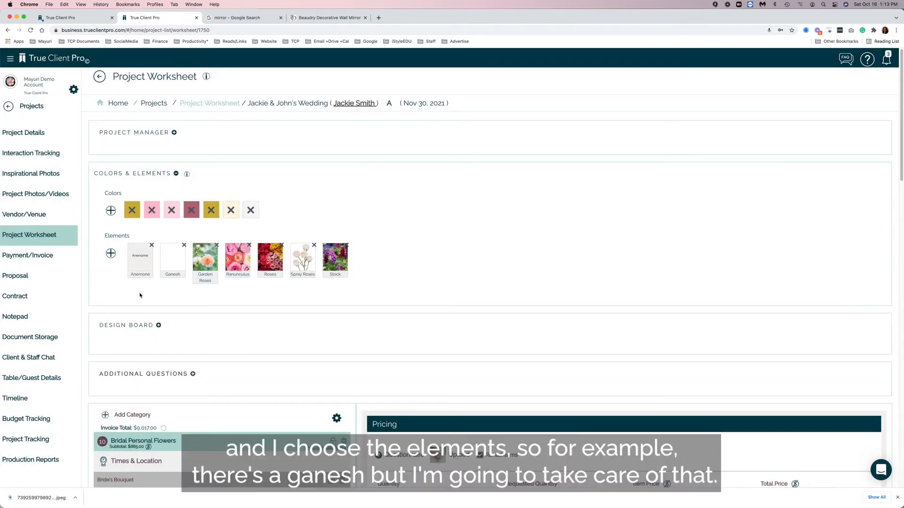
# Remove the Ganesh element from the project and add the Astilbe element, searching for "ast".
pyautogui.click(182, 247)
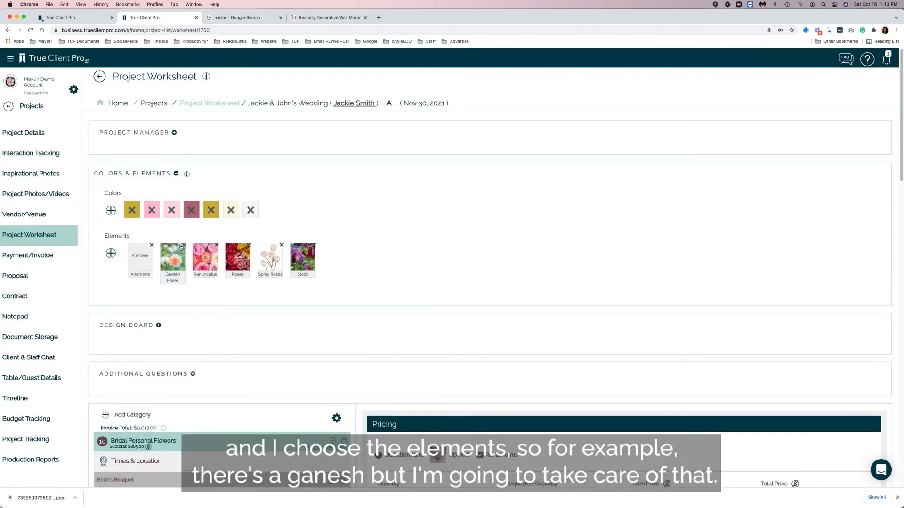
pyautogui.click(110, 253)
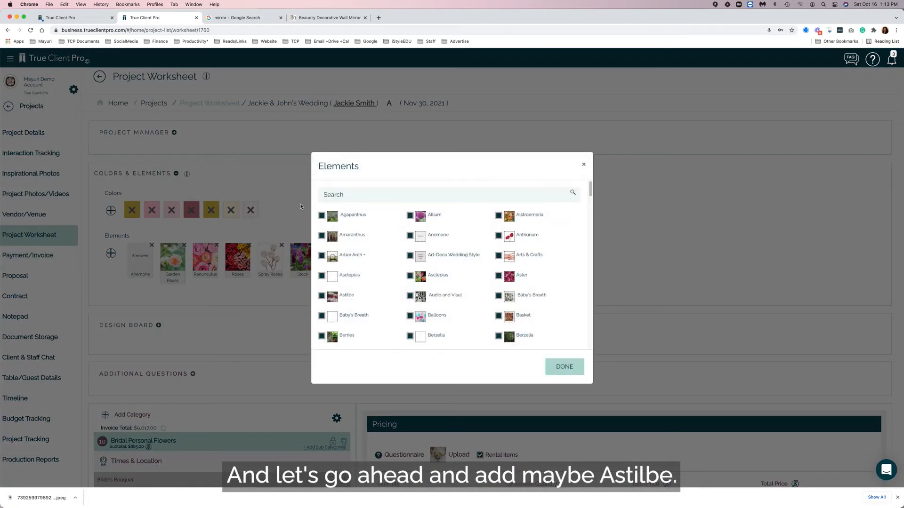
pyautogui.write('ast')
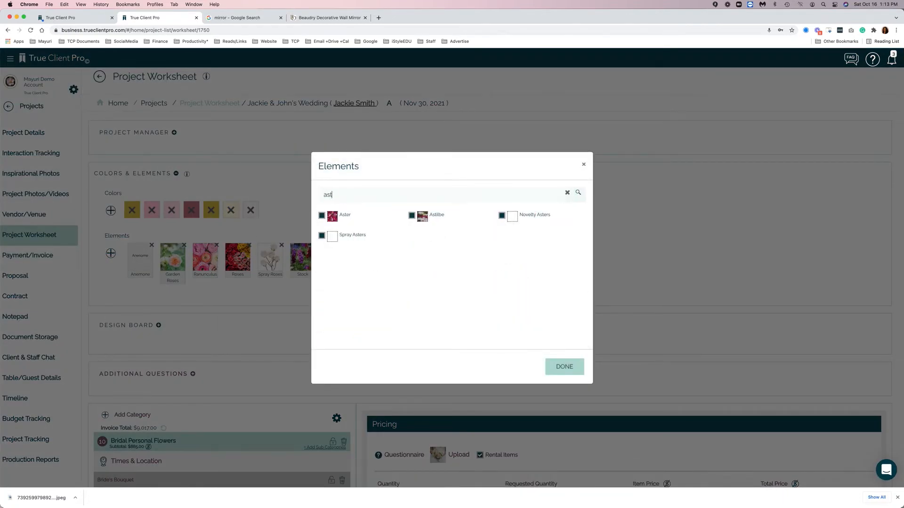
pyautogui.click(412, 216)
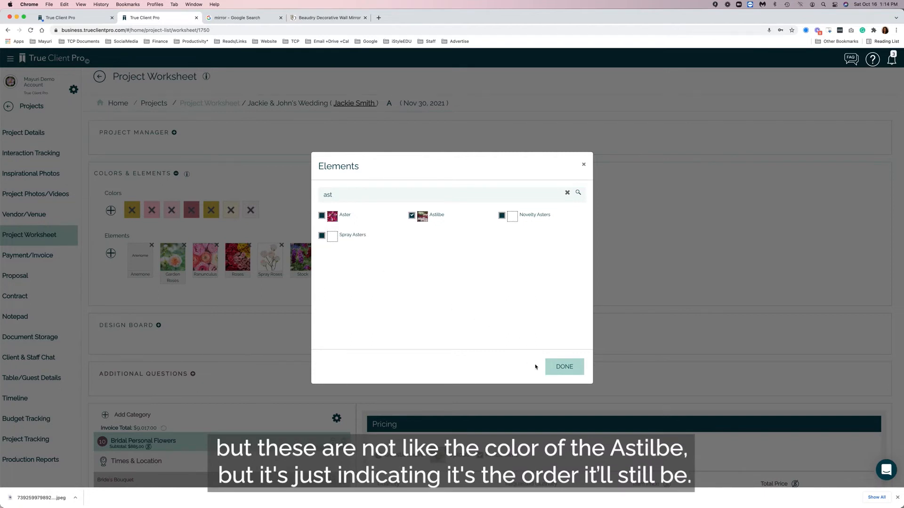
pyautogui.click(563, 367)
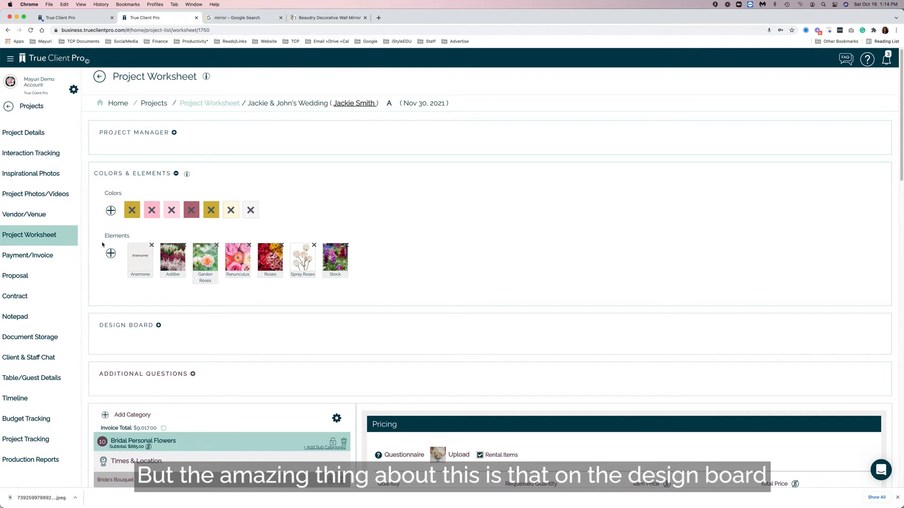
# Expand the Design Board and populate it from the project's chosen colors and elements.
pyautogui.click(158, 326)
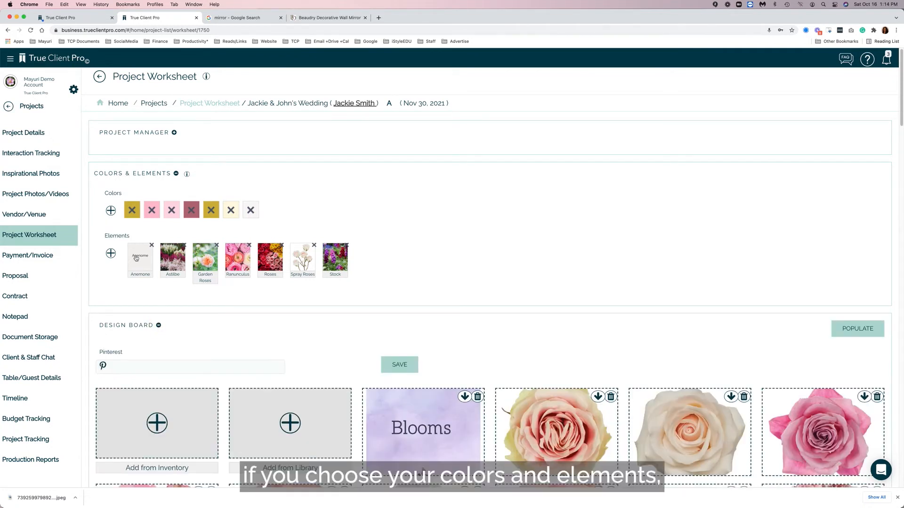
pyautogui.click(857, 328)
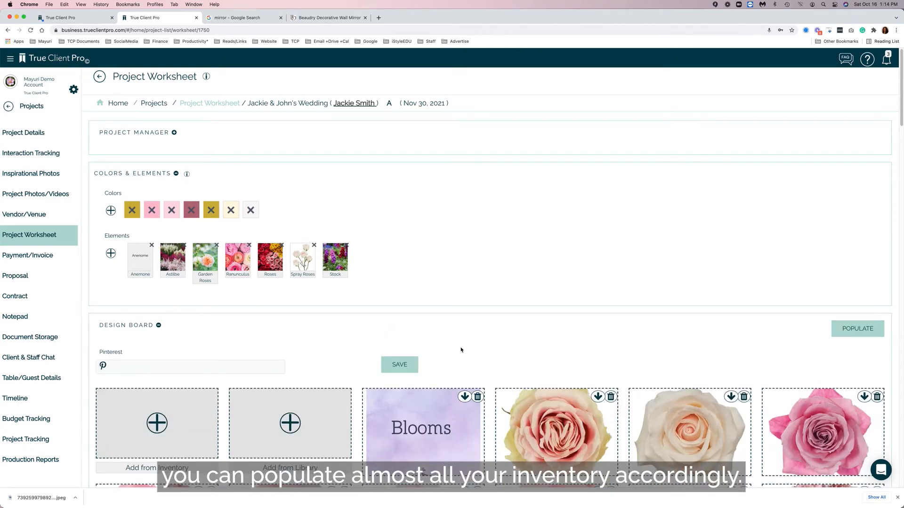
pyautogui.scroll(-2, 461, 349)
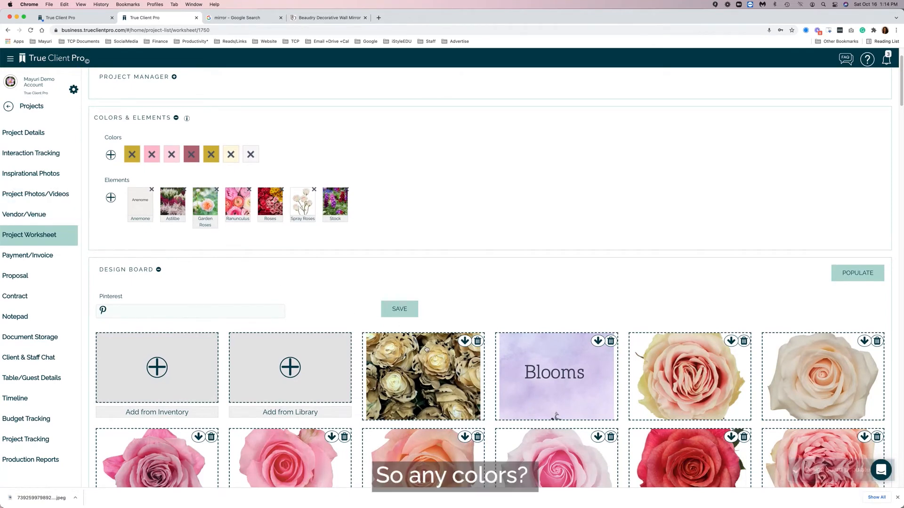
# Remove both gold swatches from the project colors and populate the design board again.
pyautogui.click(131, 153)
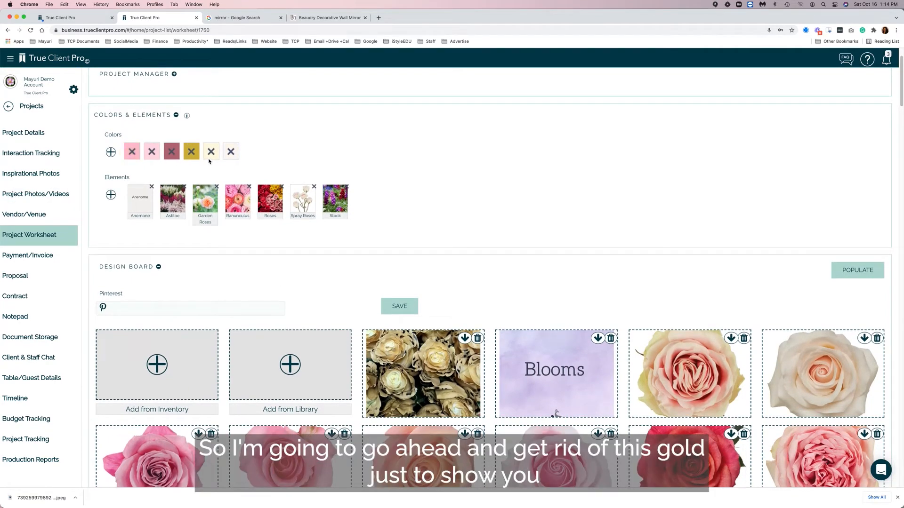
pyautogui.click(191, 151)
pyautogui.click(858, 271)
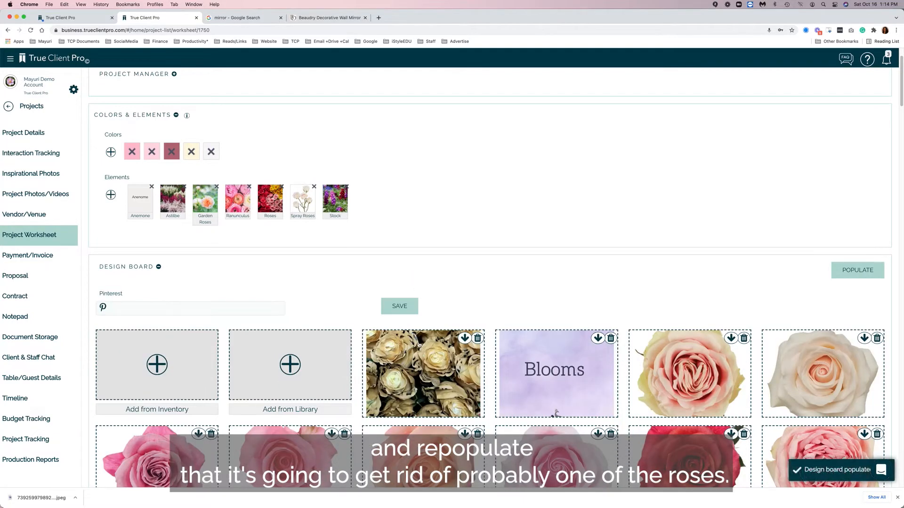
# Look through the flower images on the populated design board to check them against the project's color palette.
pyautogui.scroll(-2, 429, 370)
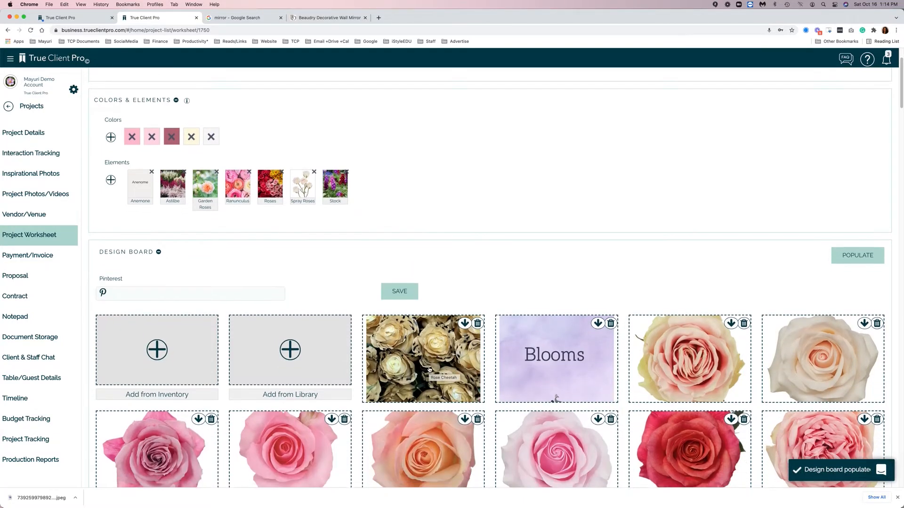
pyautogui.scroll(-5, 429, 368)
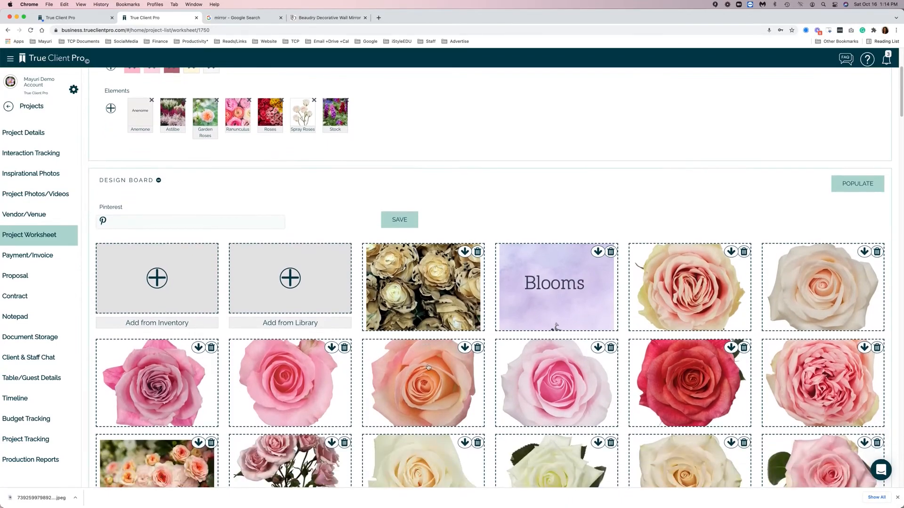
pyautogui.scroll(-5, 428, 367)
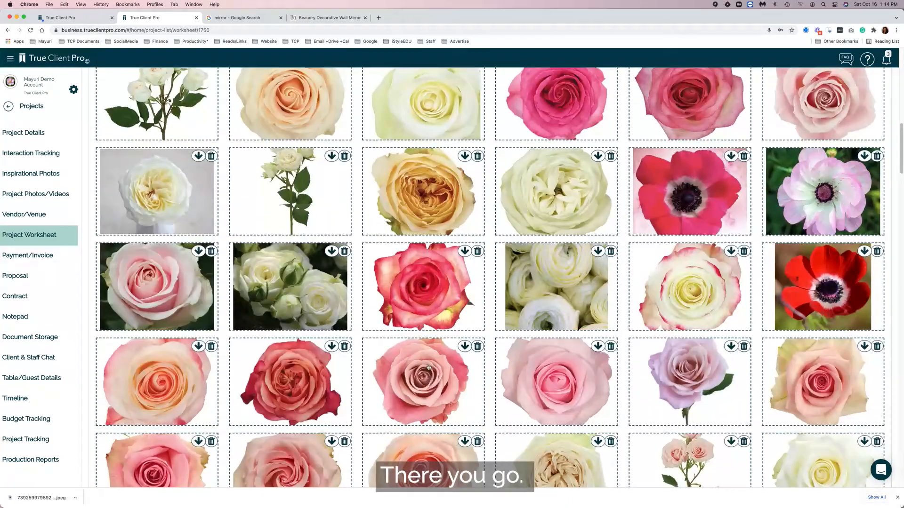
pyautogui.scroll(-10, 428, 367)
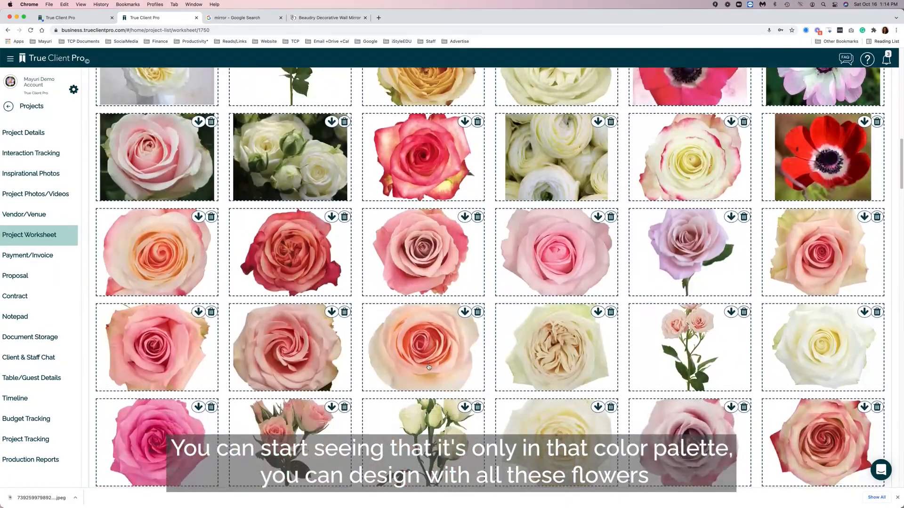
pyautogui.scroll(6, 428, 368)
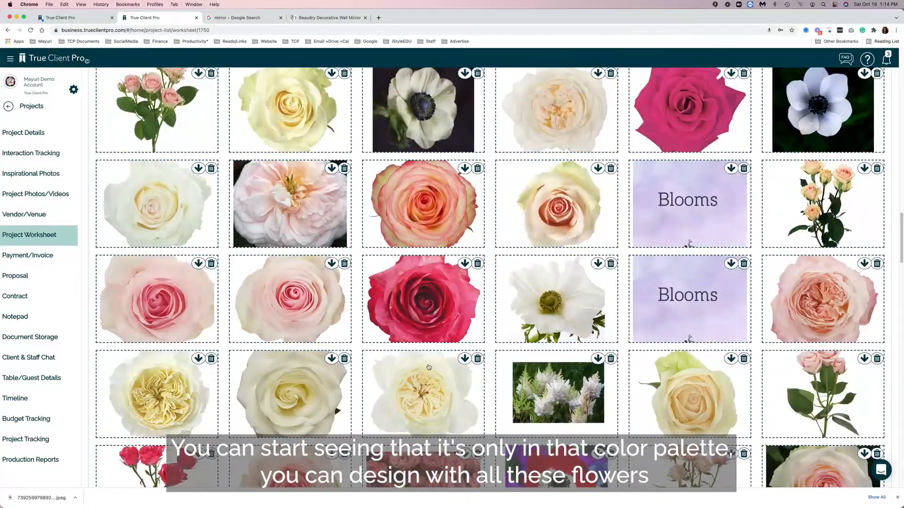
pyautogui.scroll(-10, 429, 367)
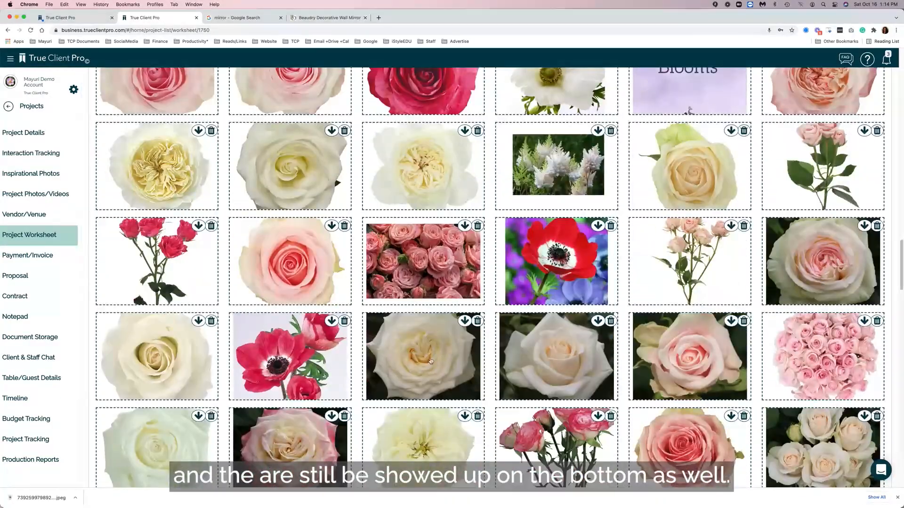
pyautogui.scroll(15, 497, 370)
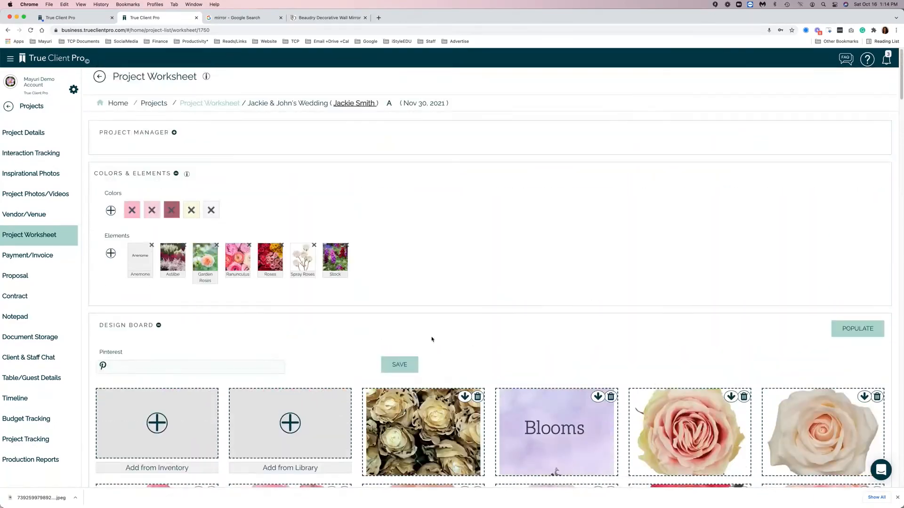
# Collapse the Colors & Elements and Design Board sections of the project worksheet.
pyautogui.click(176, 173)
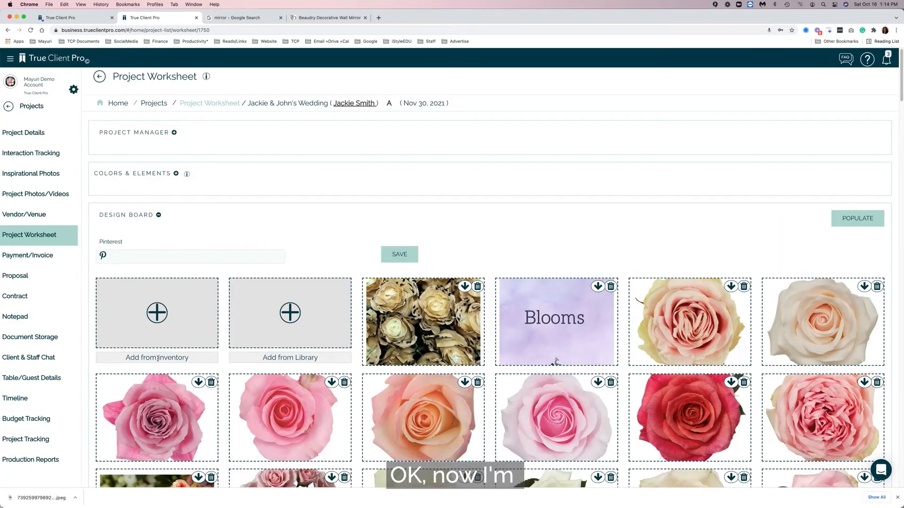
pyautogui.click(158, 214)
pyautogui.scroll(-15, 419, 367)
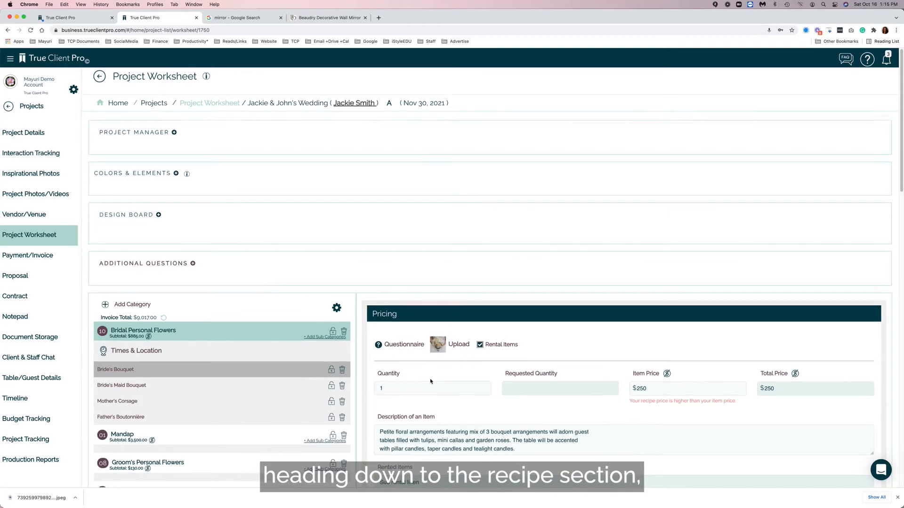
# Start adding an inventory item to the Bride's Bouquet recipe and show the inventory as a detailed list instead of images.
pyautogui.scroll(7, 429, 380)
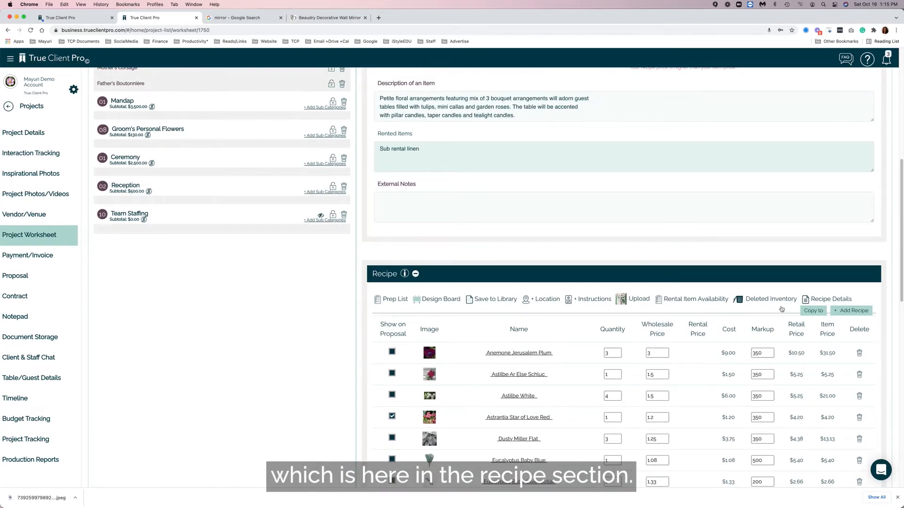
pyautogui.click(860, 314)
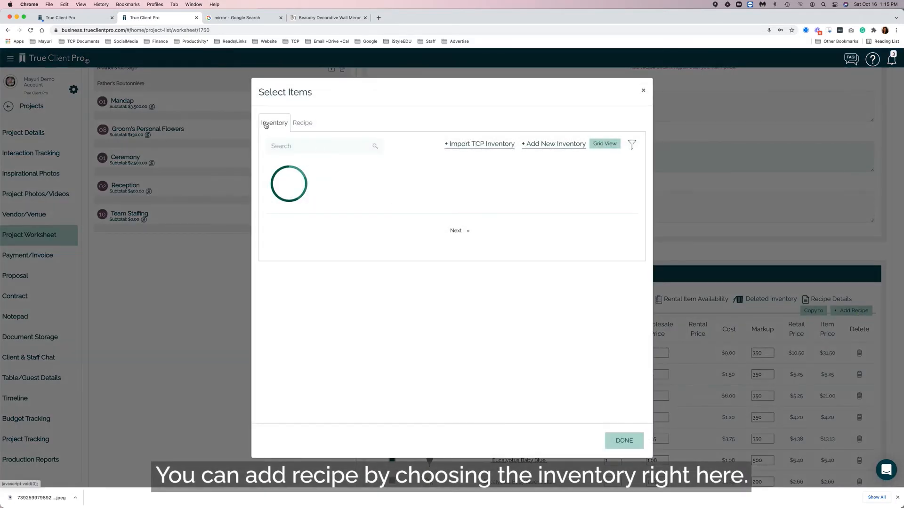
pyautogui.click(282, 123)
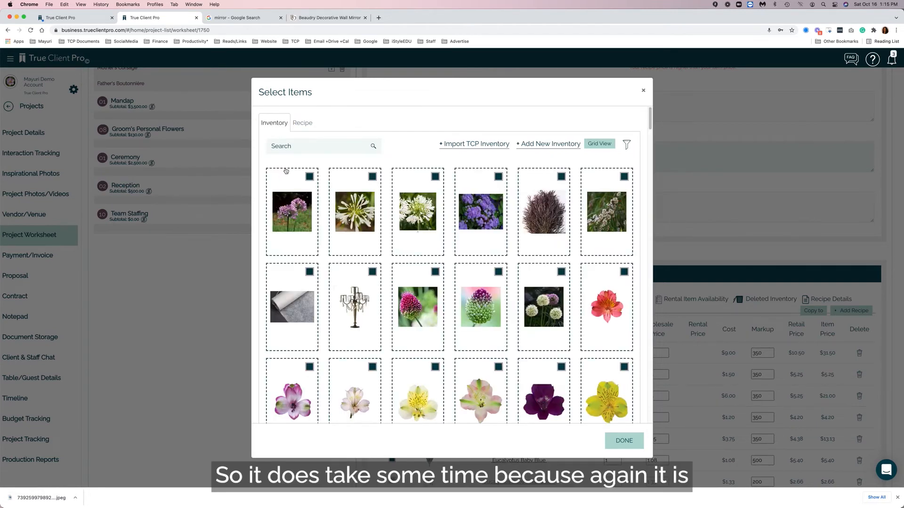
pyautogui.click(603, 146)
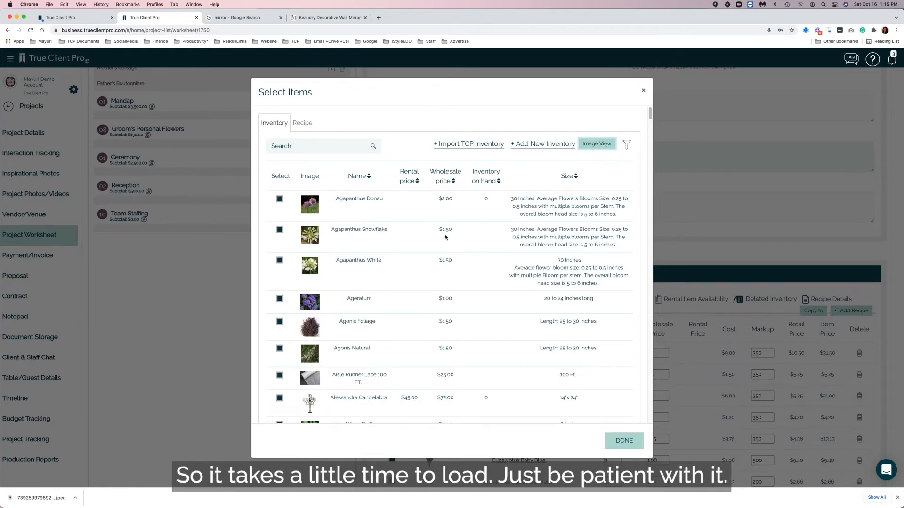
# Search the inventory for "MIRROR", select the Mirror, check the saved recipes, and add the selection to the bouquet recipe.
pyautogui.click(297, 145)
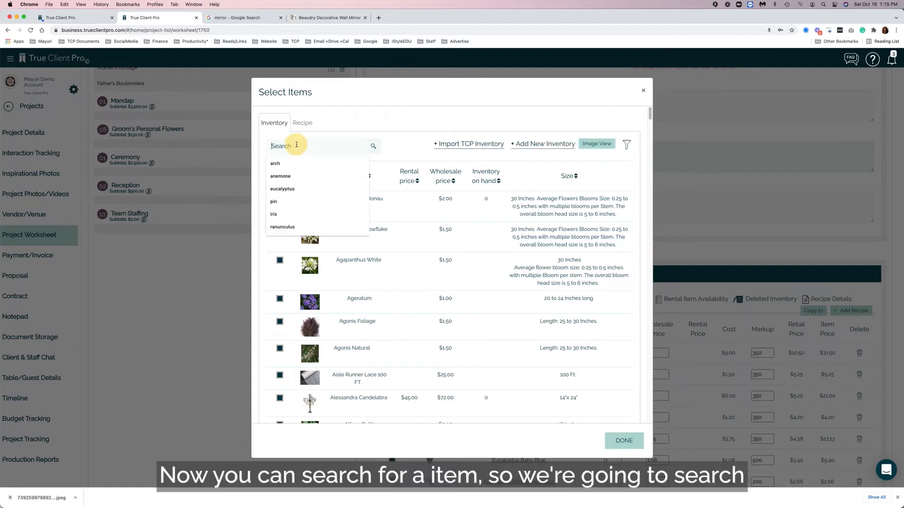
pyautogui.write('mirr')
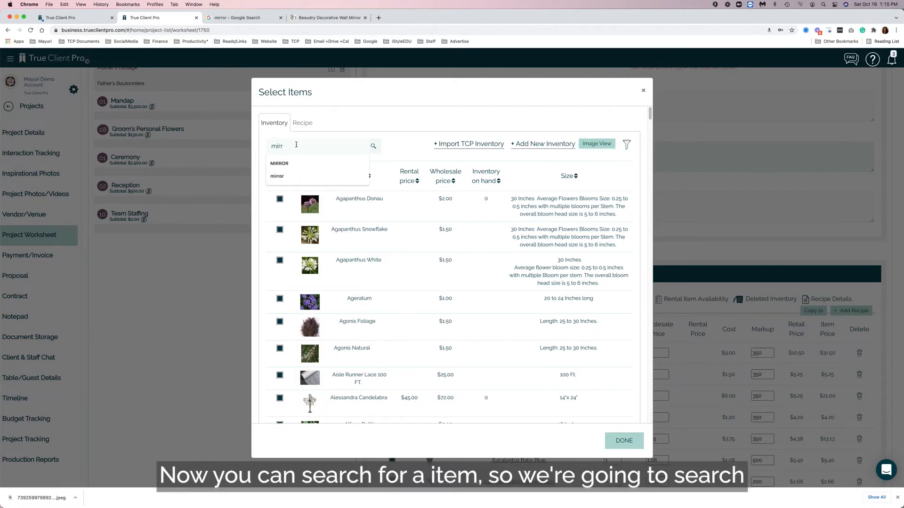
pyautogui.press('Down')
pyautogui.press('Return')
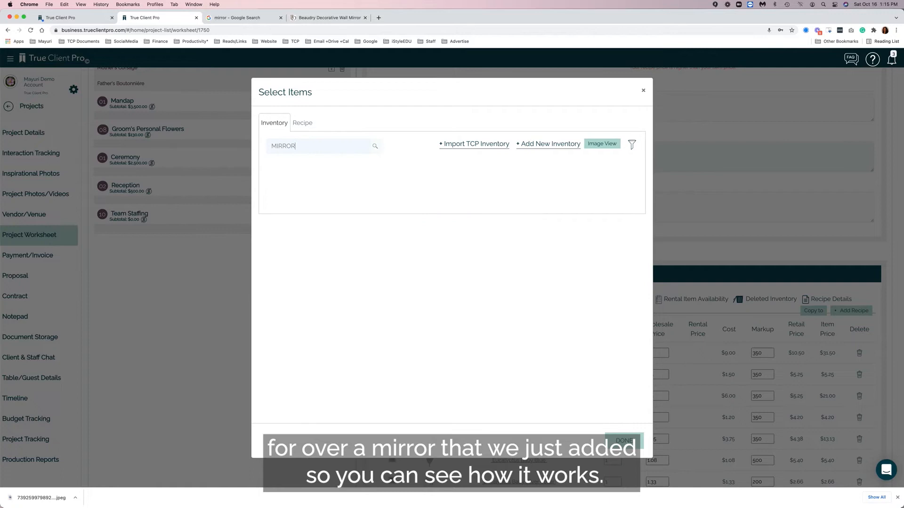
pyautogui.click(289, 198)
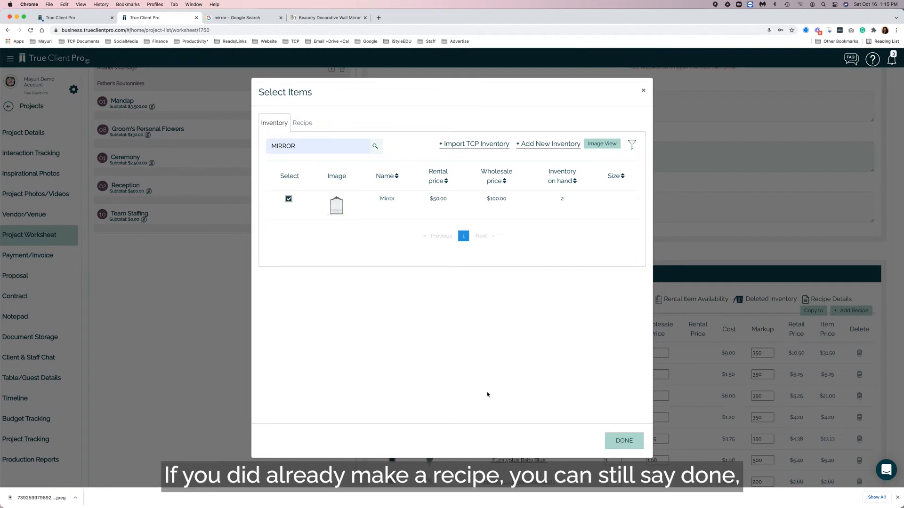
pyautogui.click(302, 124)
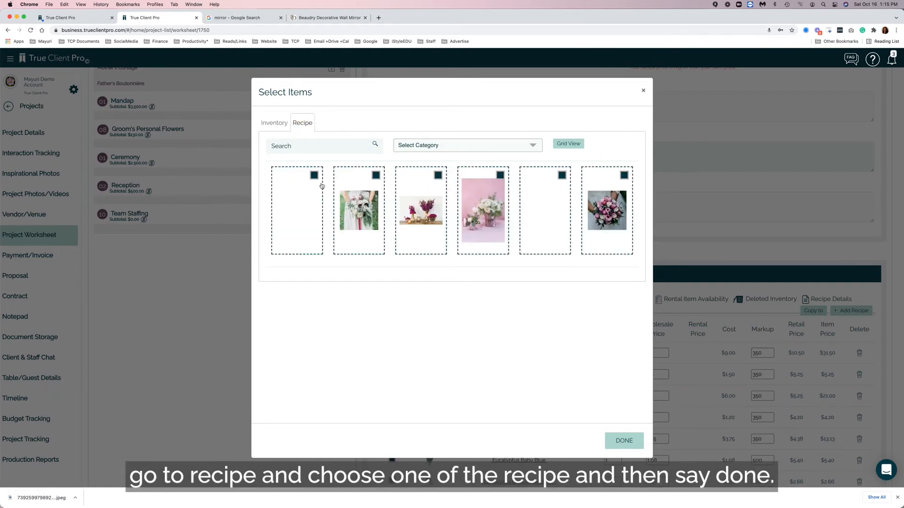
pyautogui.click(624, 441)
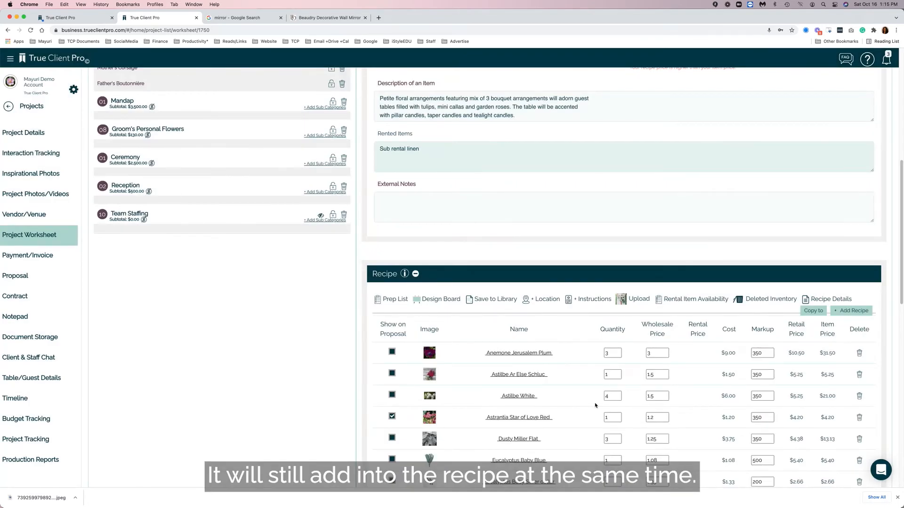
# Add Rose Frutteto from the design board to the bouquet recipe.
pyautogui.scroll(-5, 595, 403)
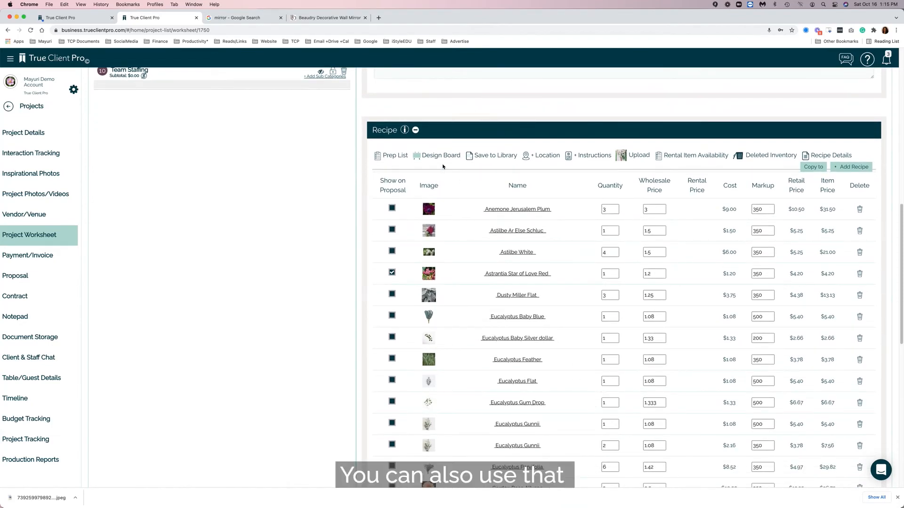
pyautogui.click(440, 156)
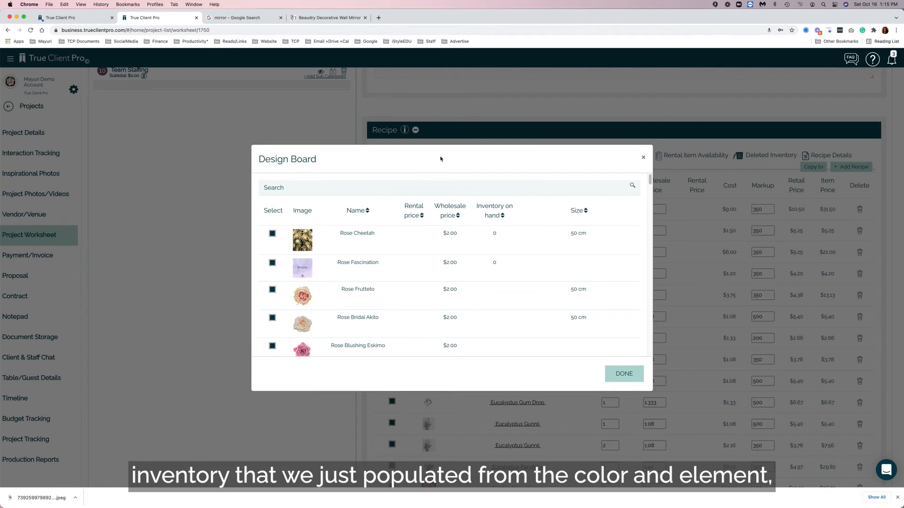
pyautogui.click(273, 290)
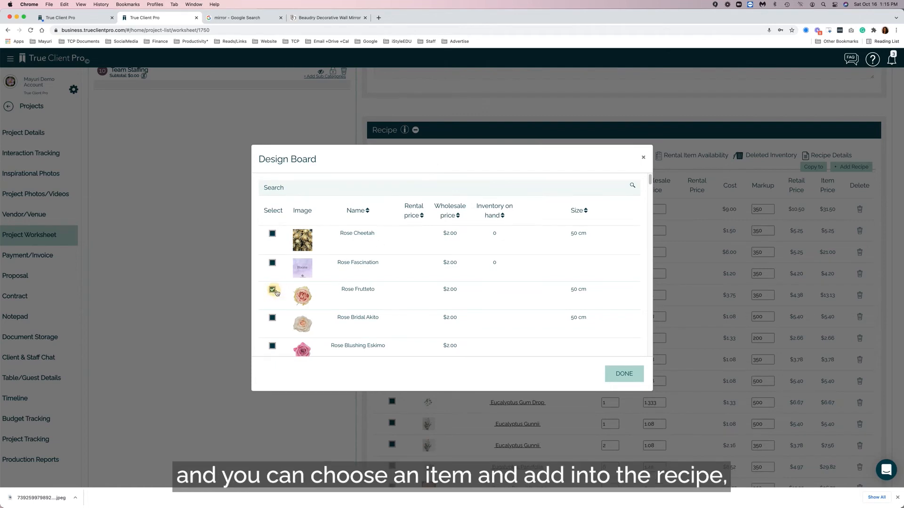
pyautogui.click(623, 375)
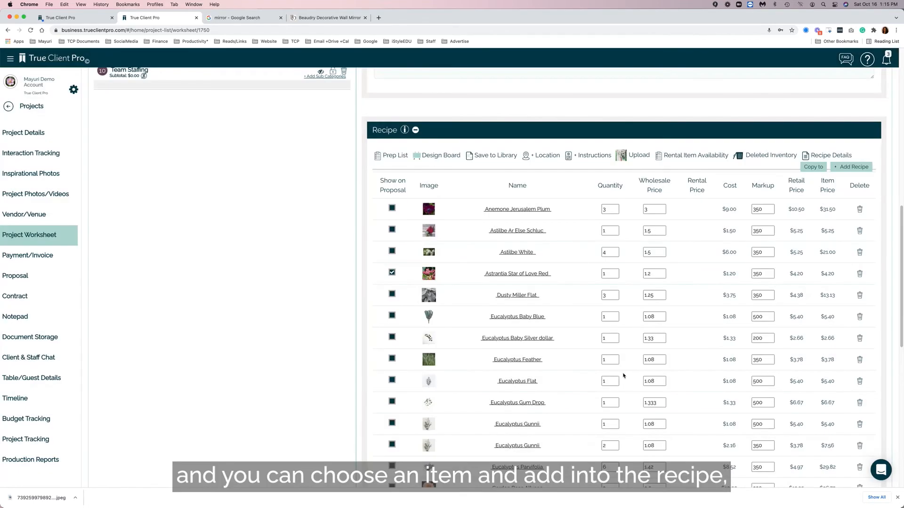
# Show the Mirror/ Decorative Items image on the proposal in place of Rose Anna.
pyautogui.scroll(-10, 623, 376)
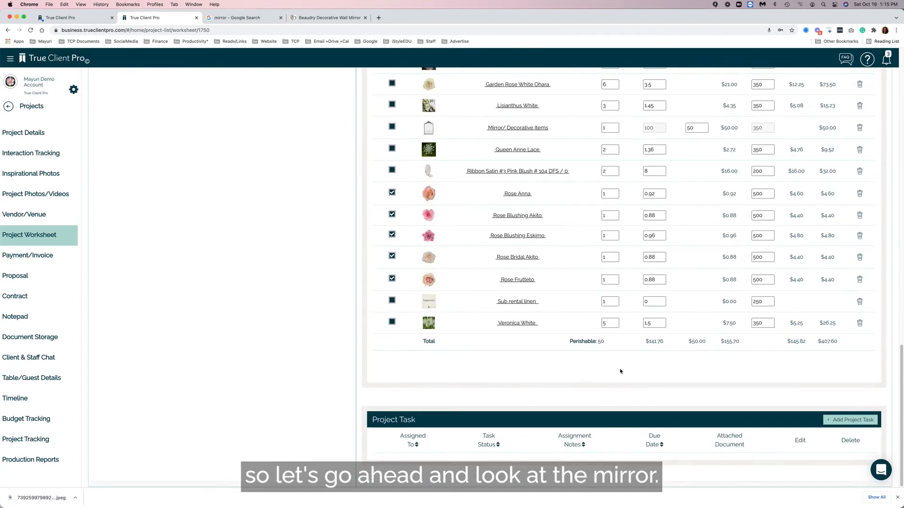
pyautogui.scroll(1, 463, 139)
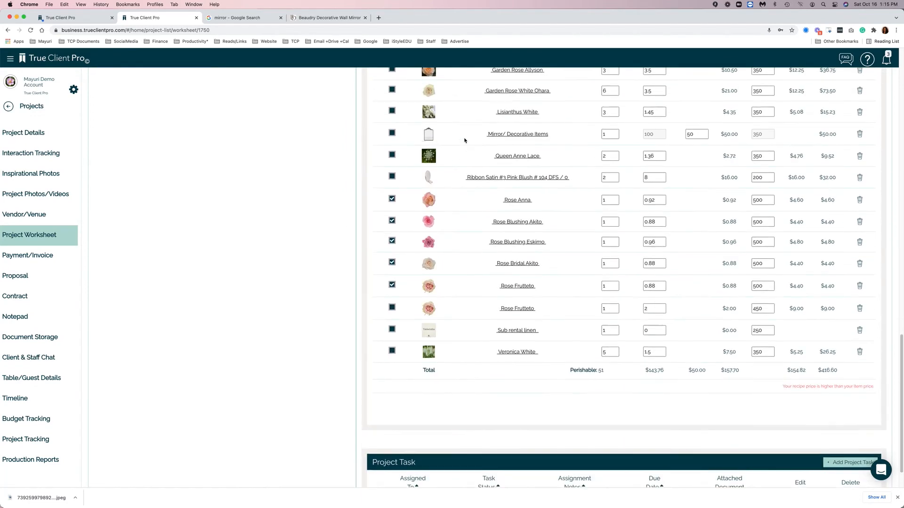
pyautogui.scroll(1, 530, 154)
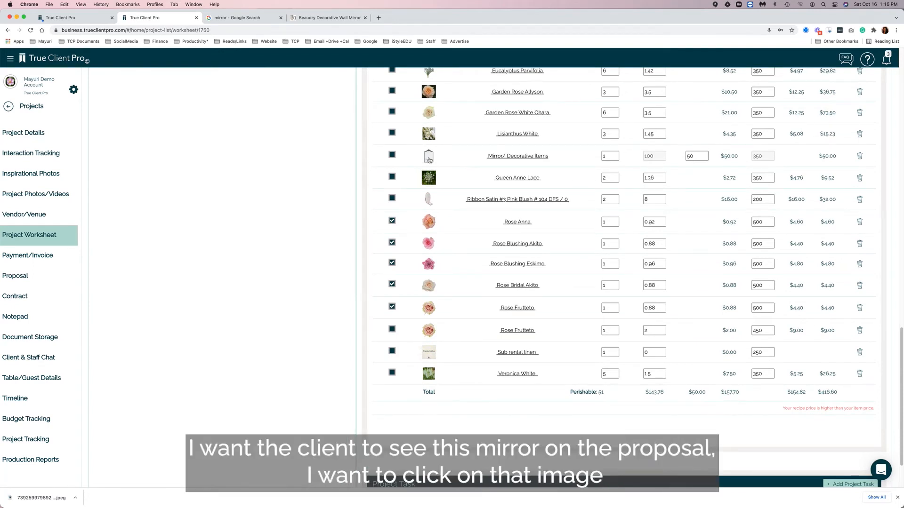
pyautogui.click(391, 155)
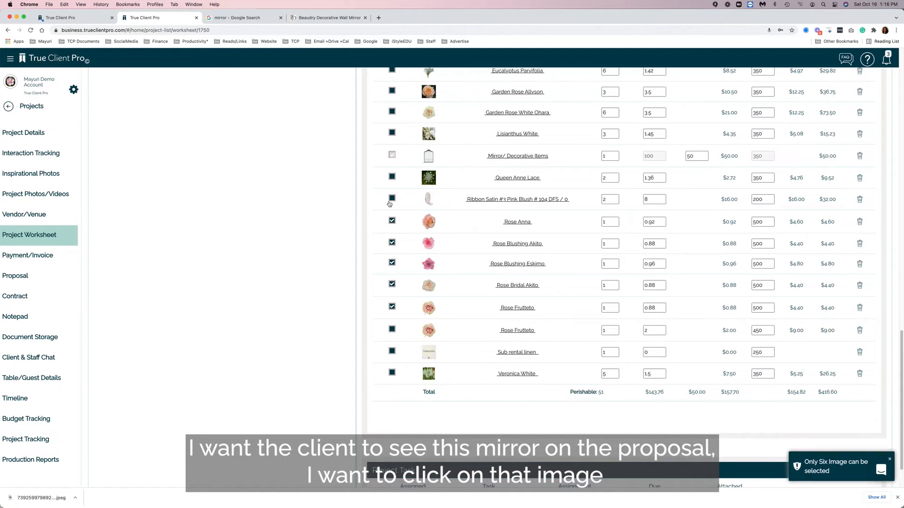
pyautogui.click(392, 155)
pyautogui.click(393, 157)
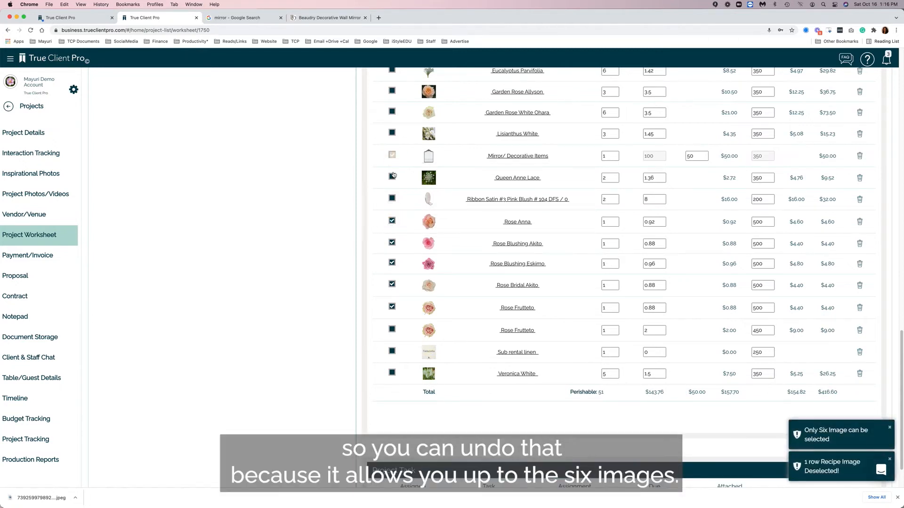
pyautogui.click(392, 221)
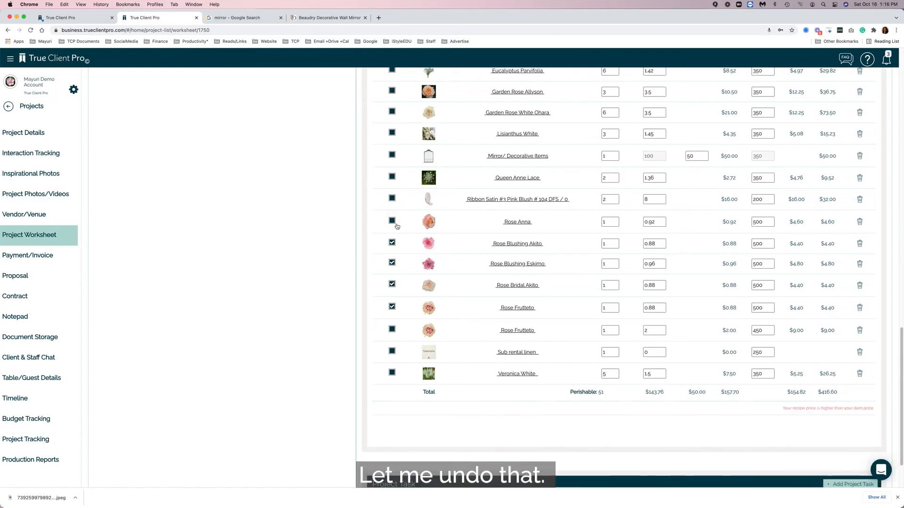
pyautogui.click(392, 155)
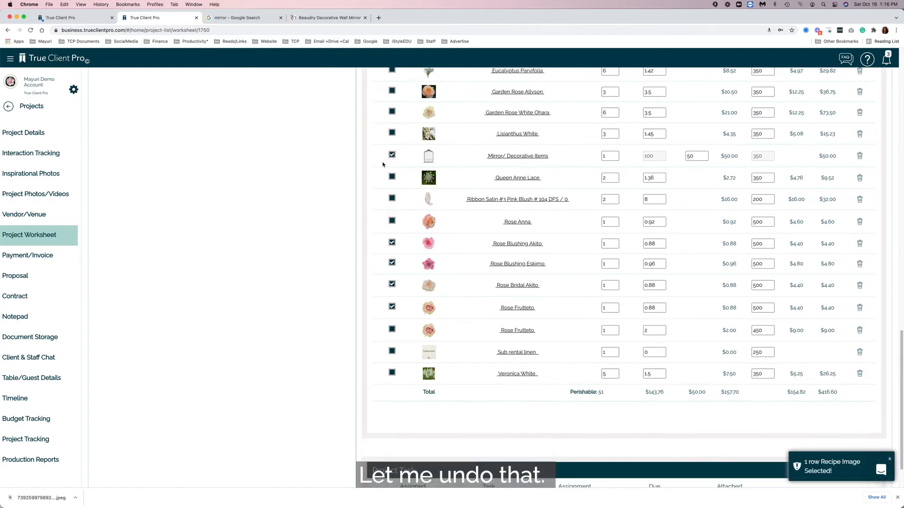
# Review the inventory details of the mirror in the recipe, including its stock and source, and close them.
pyautogui.click(502, 156)
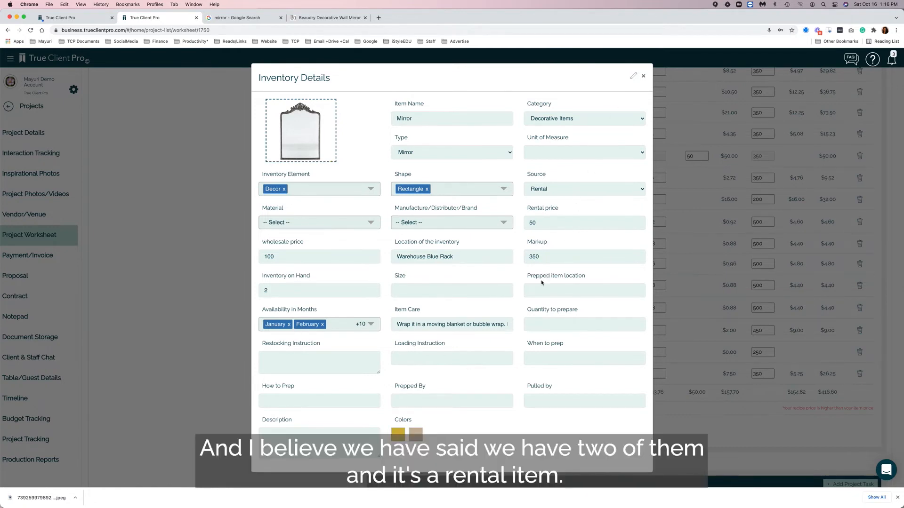
pyautogui.click(643, 76)
pyautogui.scroll(3, 558, 303)
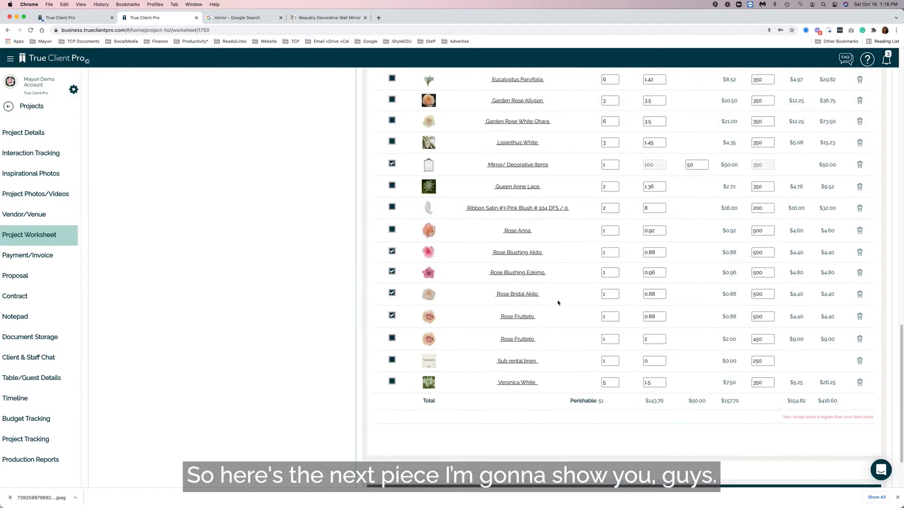
# Set the mirror's rental price in the recipe to 65.
pyautogui.scroll(1, 662, 314)
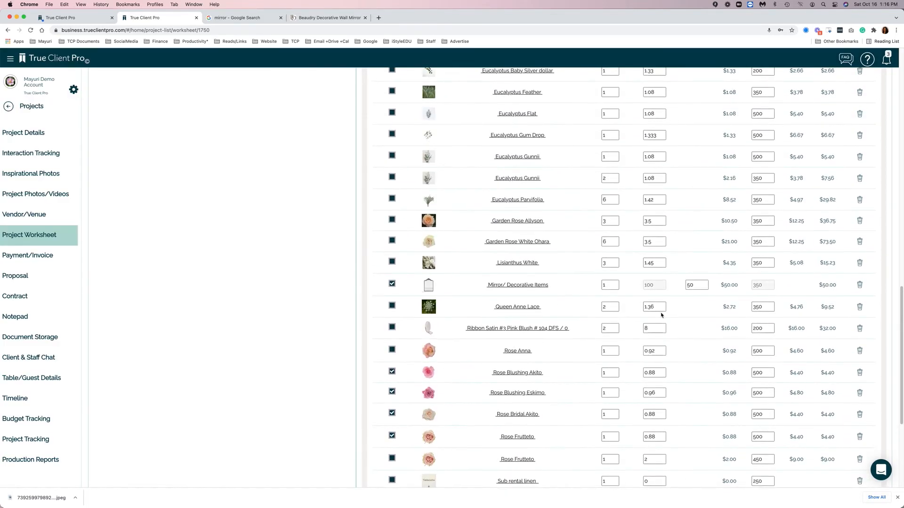
pyautogui.click(692, 324)
pyautogui.moveTo(693, 325); pyautogui.dragTo(686, 327)
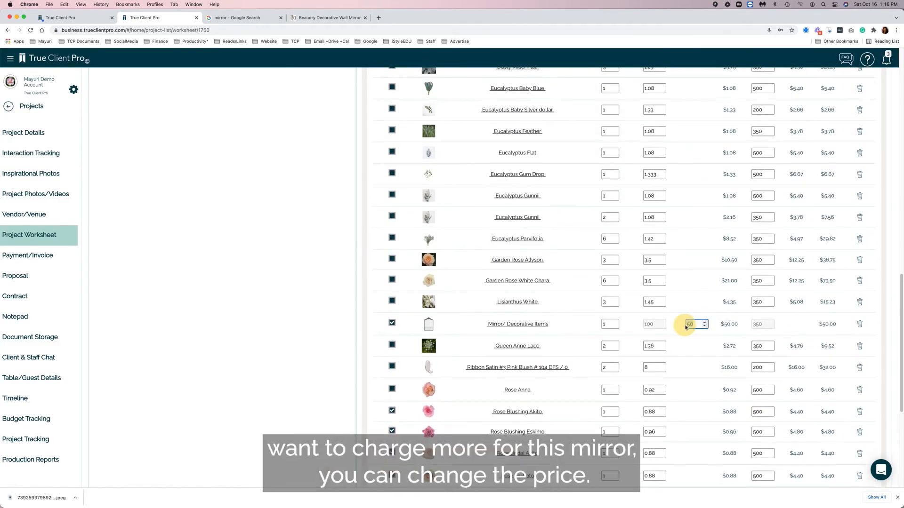
pyautogui.write('65')
# Try to lower the mirror's rental price to 45 and remove the mistyped digits.
pyautogui.click(687, 324)
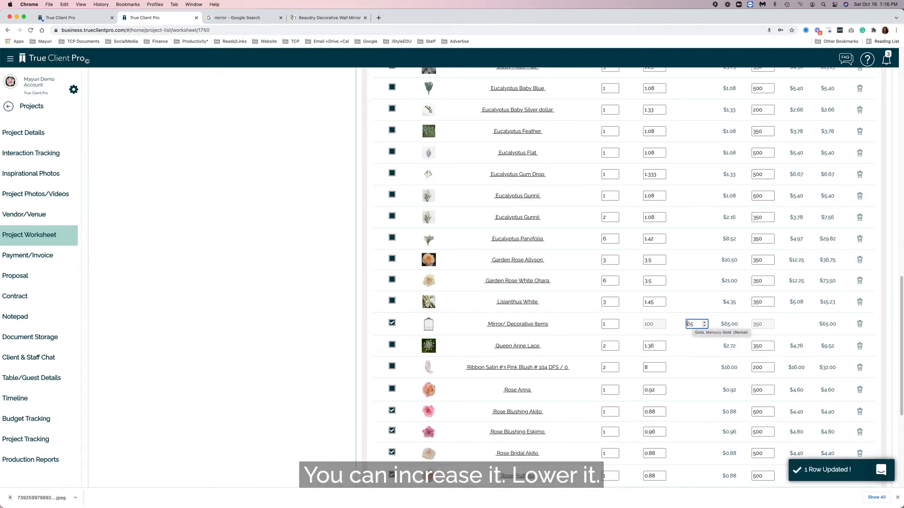
pyautogui.write('45')
pyautogui.click(686, 345)
pyautogui.moveTo(683, 323); pyautogui.dragTo(675, 324)
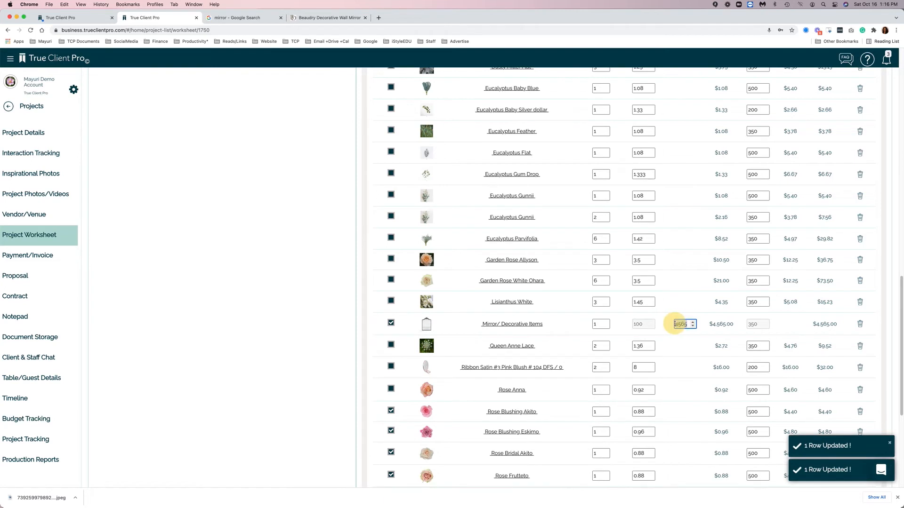
pyautogui.press('BackSpace')
pyautogui.click(675, 351)
# Set the mirror's rental price in the recipe to 45.
pyautogui.doubleClick(688, 323)
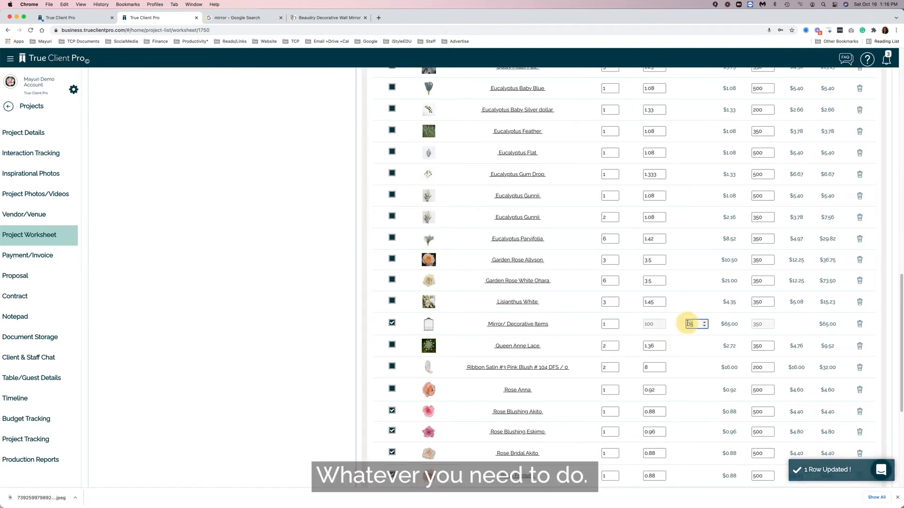
pyautogui.write('45')
pyautogui.click(686, 347)
pyautogui.click(688, 324)
pyautogui.doubleClick(683, 323)
pyautogui.press('BackSpace')
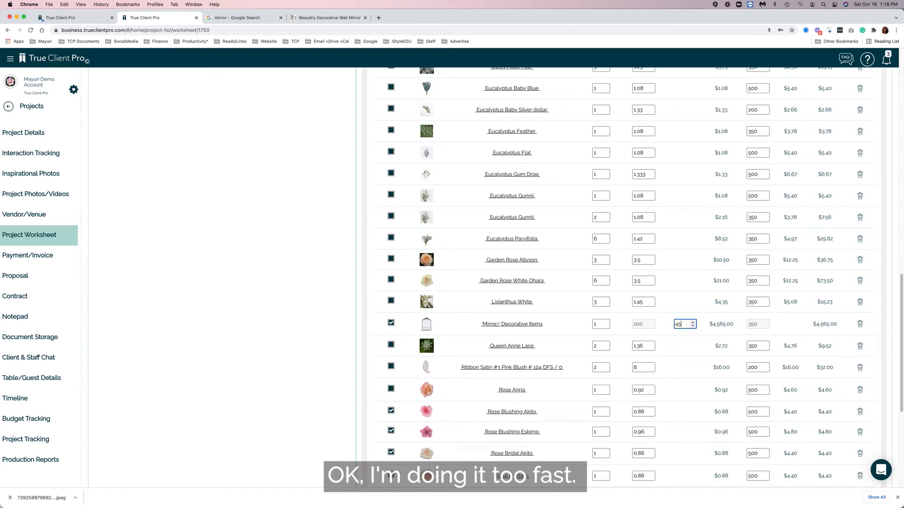
pyautogui.write('45')
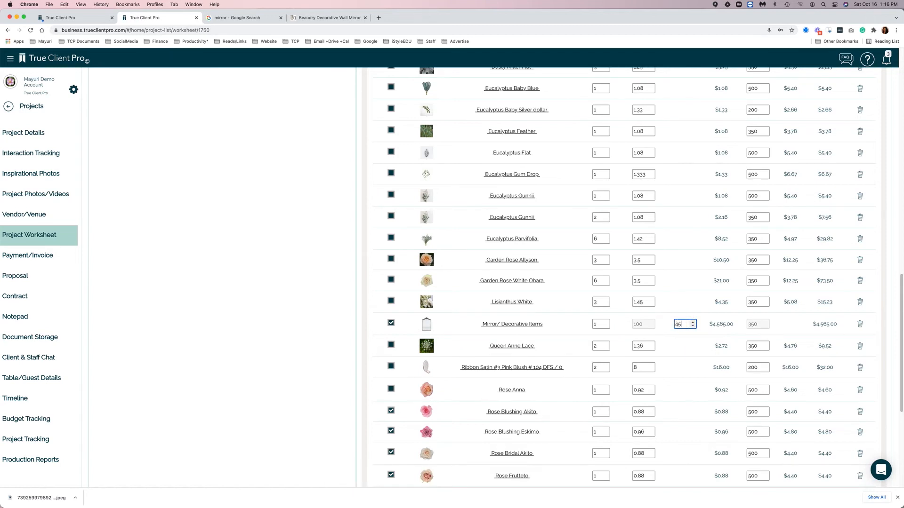
pyautogui.click(698, 347)
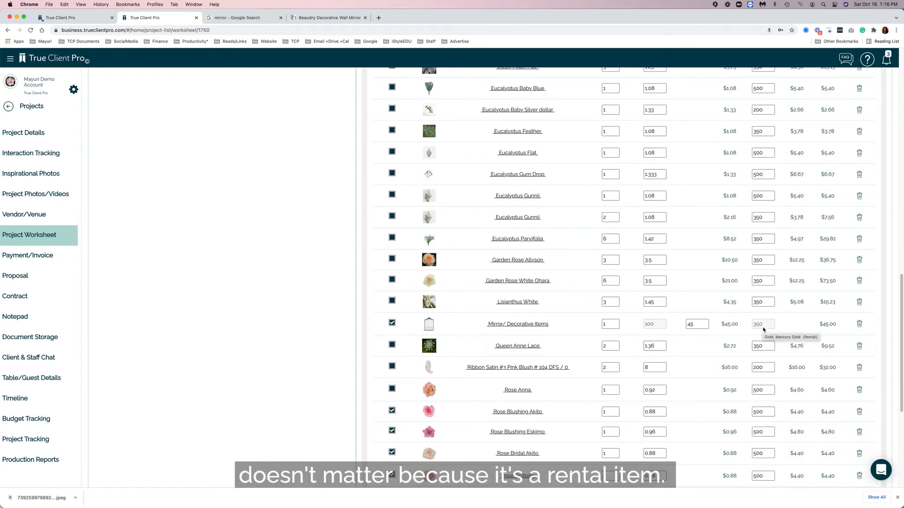
# Check the mirror's quantity and inventory on hand in the recipe's rental item availability overview, and close it.
pyautogui.scroll(2, 764, 329)
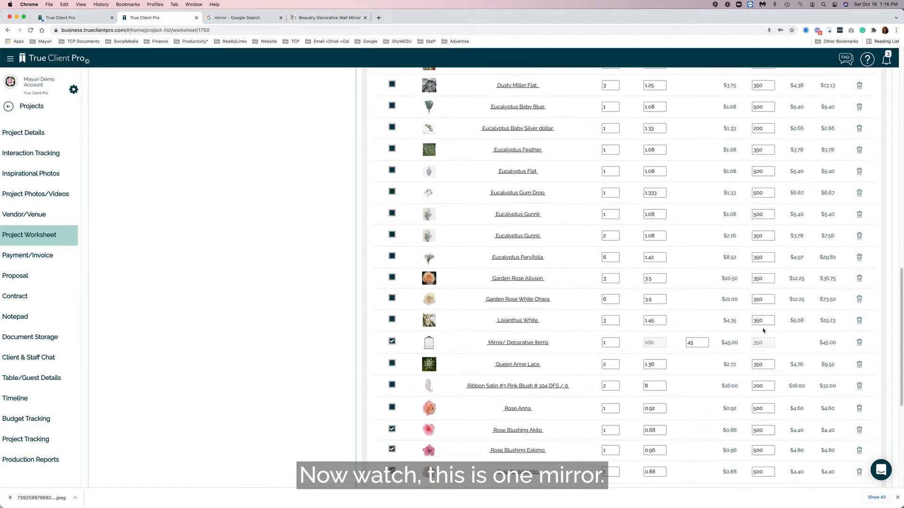
pyautogui.scroll(10, 549, 381)
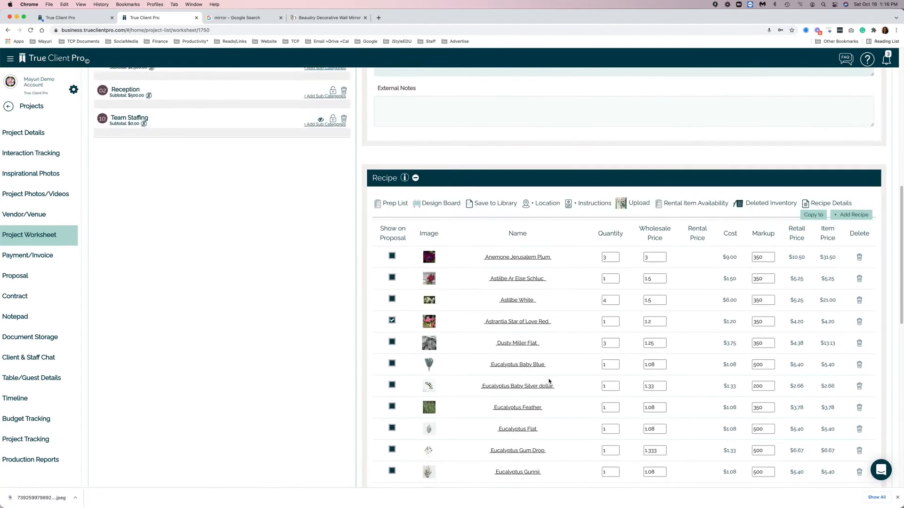
pyautogui.click(676, 204)
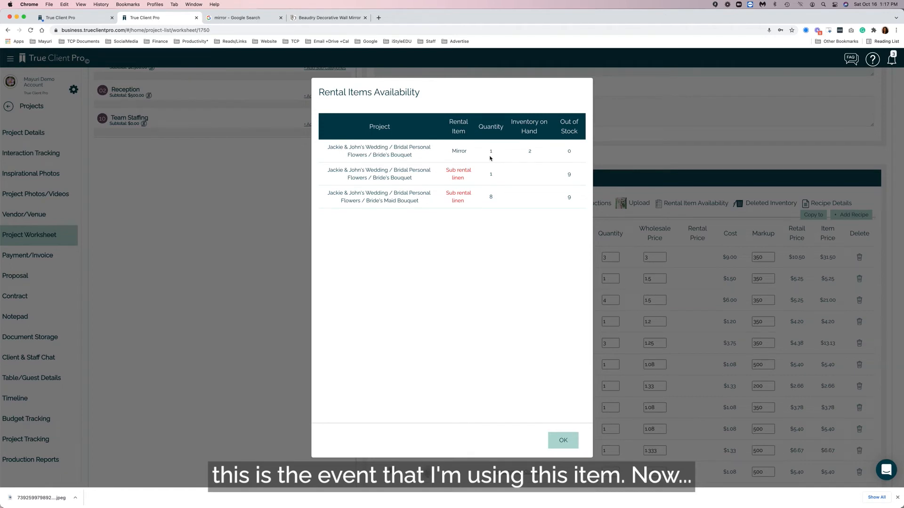
pyautogui.doubleClick(528, 151)
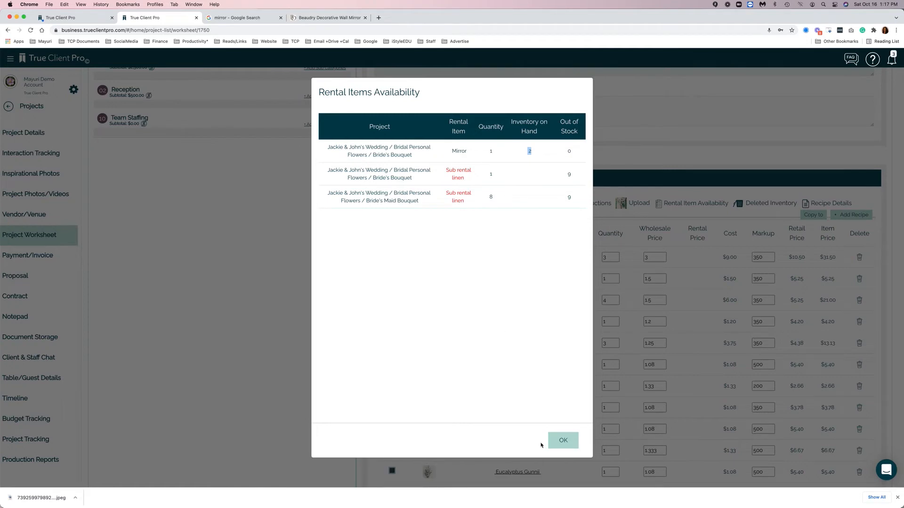
pyautogui.click(566, 445)
# Set the mirror's quantity in the recipe to 3.
pyautogui.scroll(-4, 566, 442)
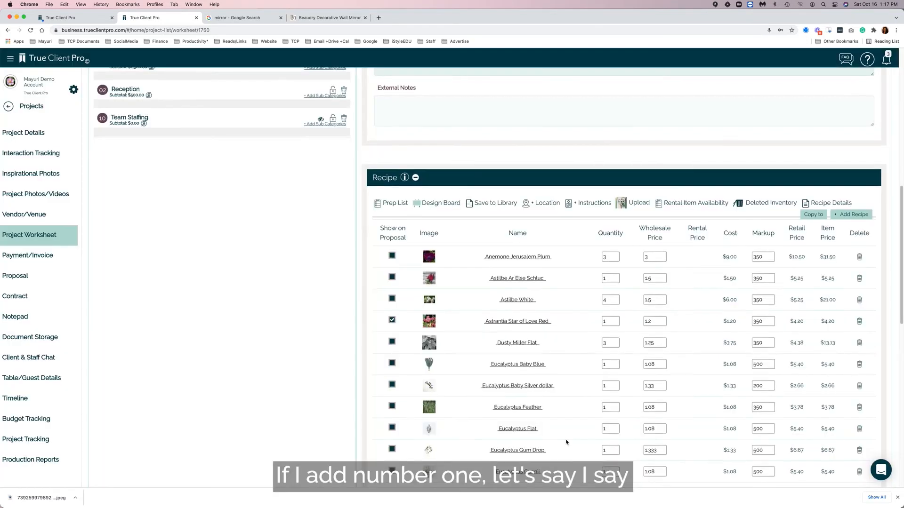
pyautogui.click(615, 431)
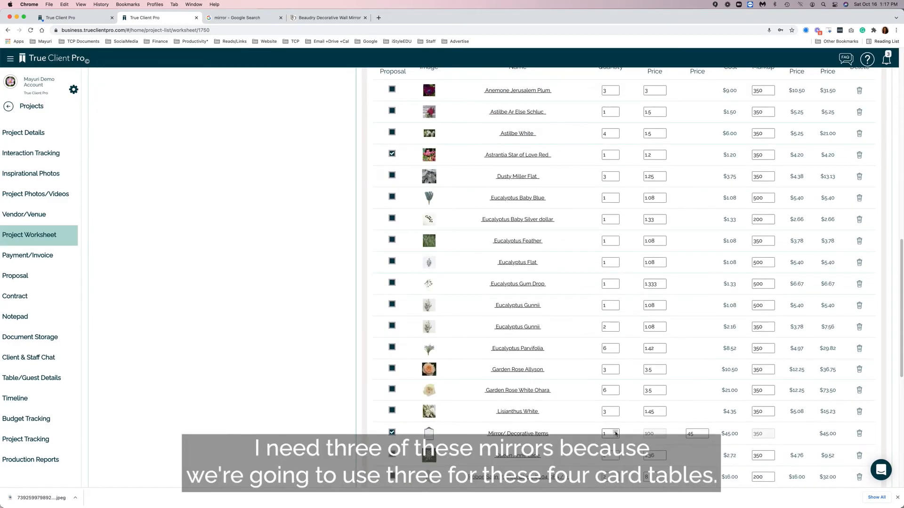
pyautogui.click(615, 431)
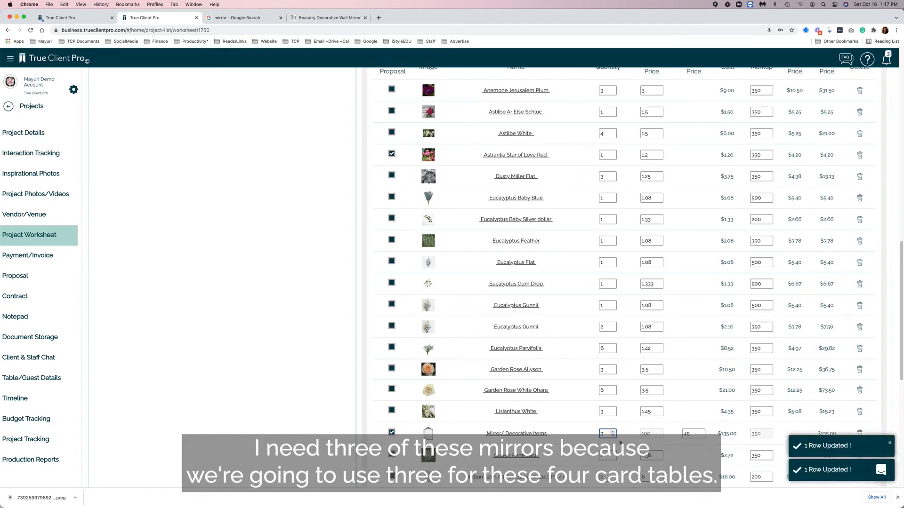
# Recheck the rental item availability for the mirror's out-of-stock count, and close the overview.
pyautogui.scroll(5, 620, 435)
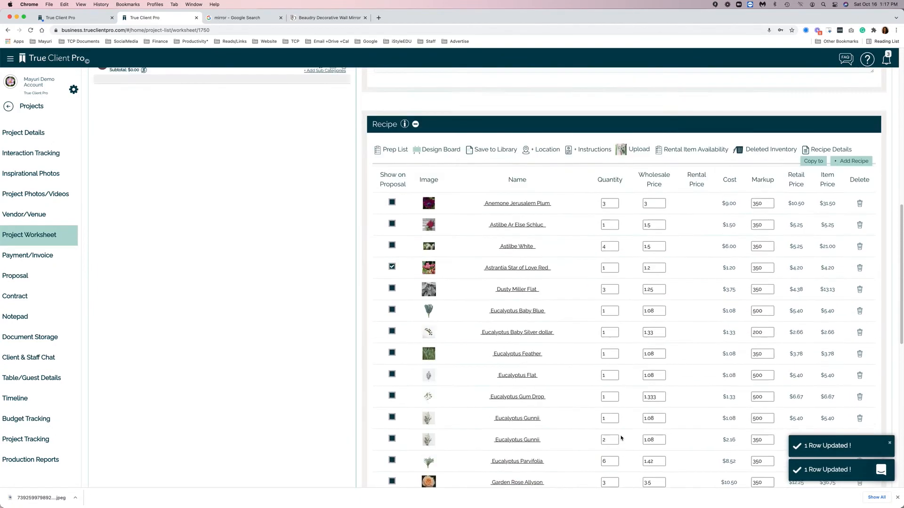
pyautogui.click(678, 267)
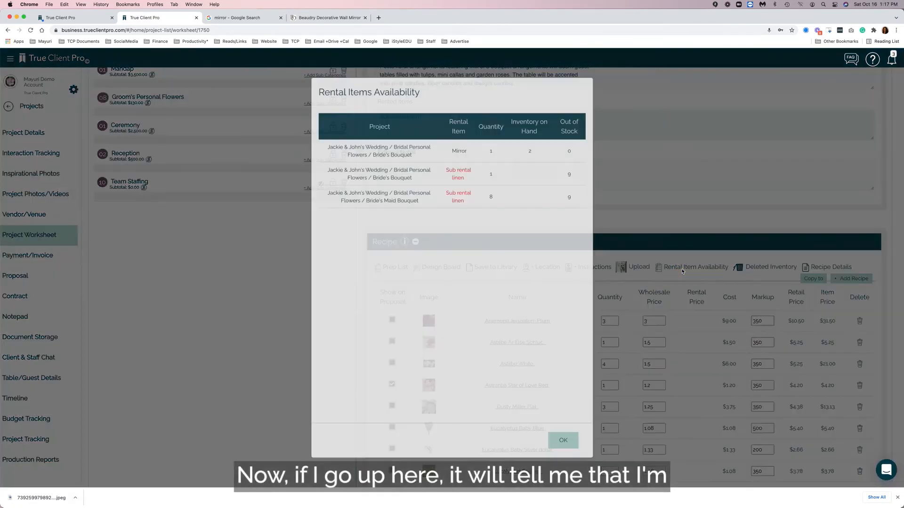
pyautogui.doubleClick(569, 151)
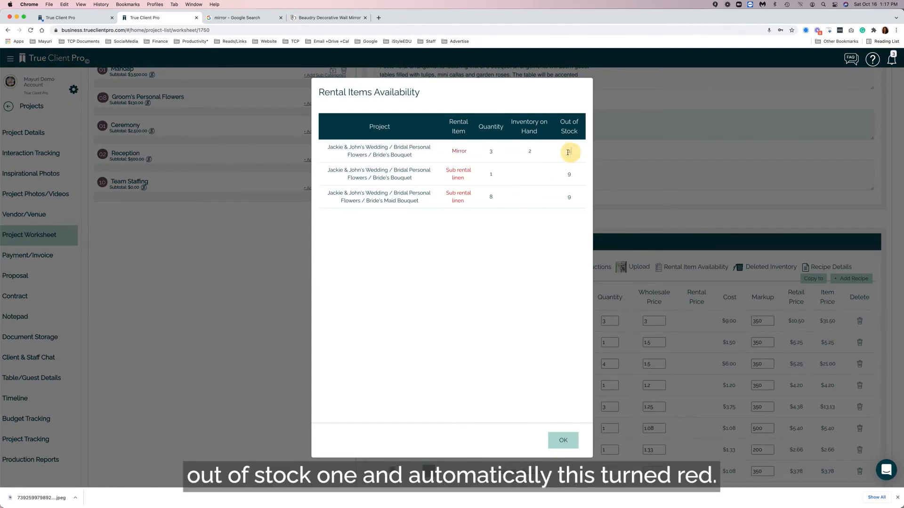
pyautogui.moveTo(468, 151); pyautogui.dragTo(451, 150)
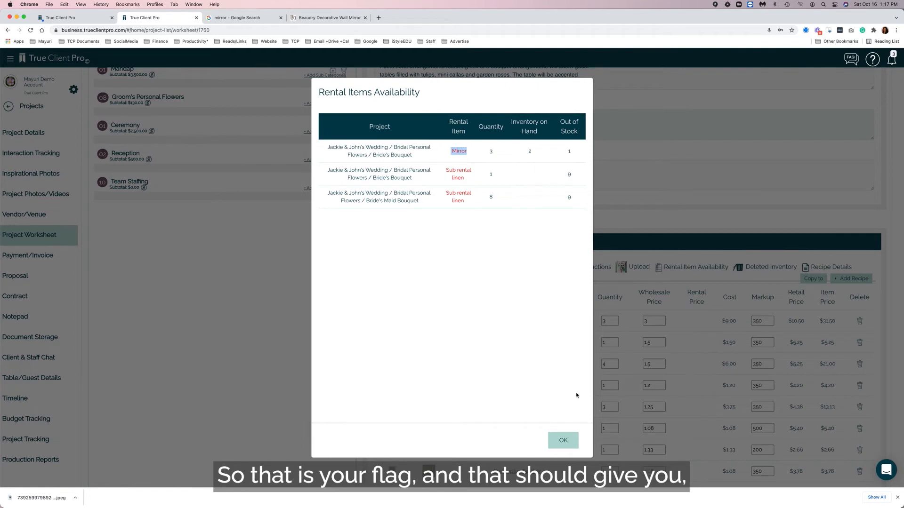
pyautogui.click(565, 440)
# Inspect the mirror's line in the recipe and look up which project uses it in the rental item availability overview.
pyautogui.scroll(-5, 563, 442)
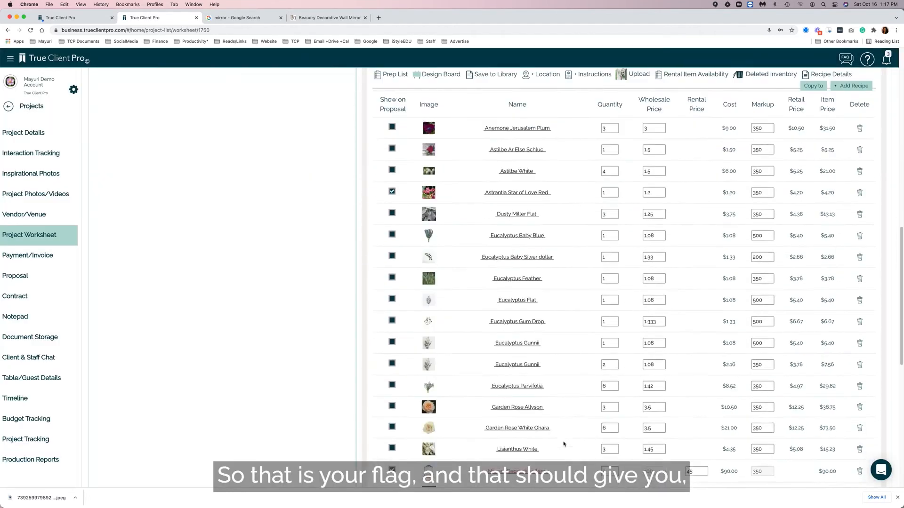
pyautogui.scroll(-3, 563, 443)
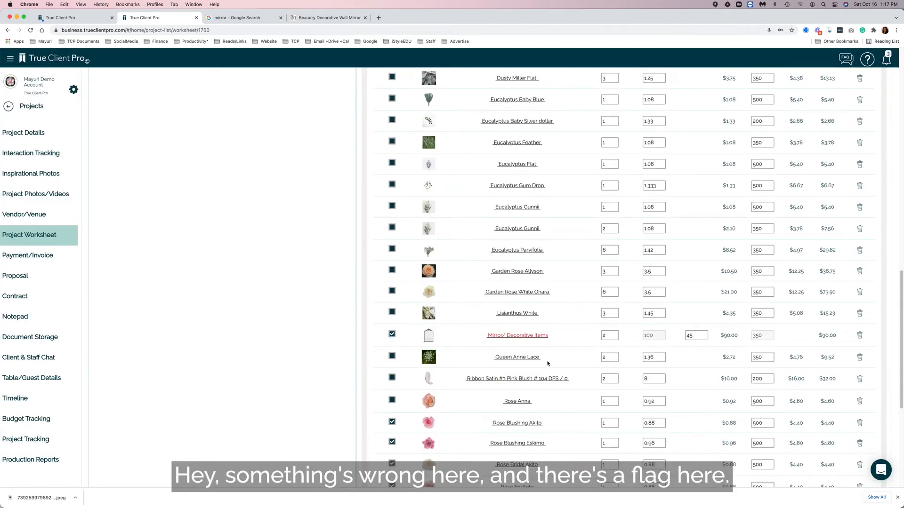
pyautogui.moveTo(554, 340); pyautogui.dragTo(467, 339)
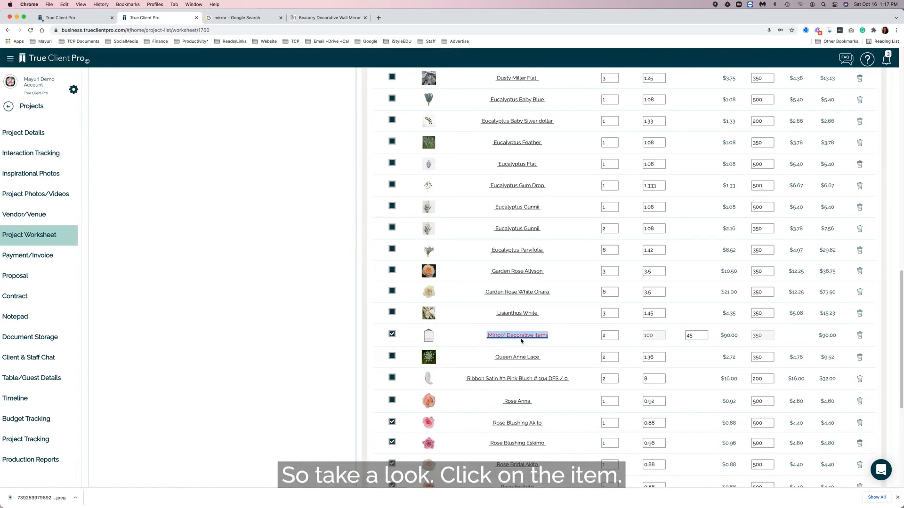
pyautogui.scroll(7, 520, 339)
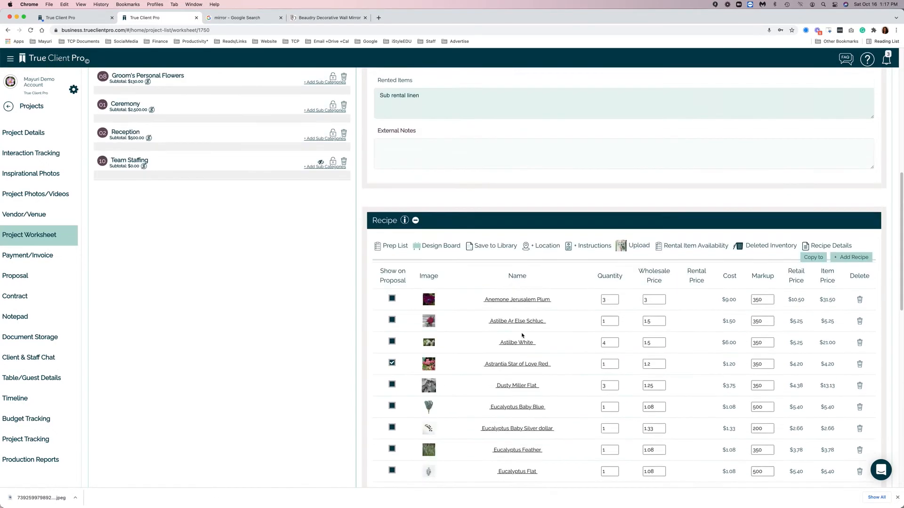
pyautogui.click(676, 246)
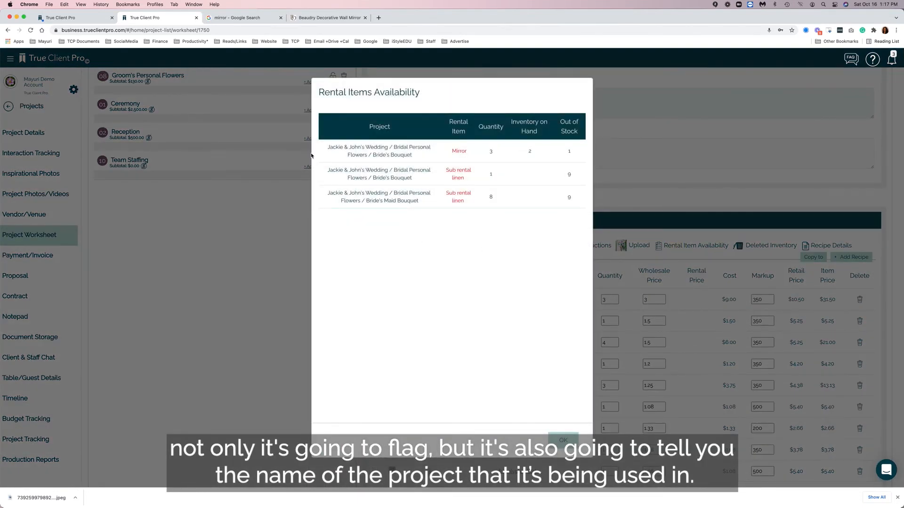
pyautogui.moveTo(325, 148); pyautogui.dragTo(420, 157)
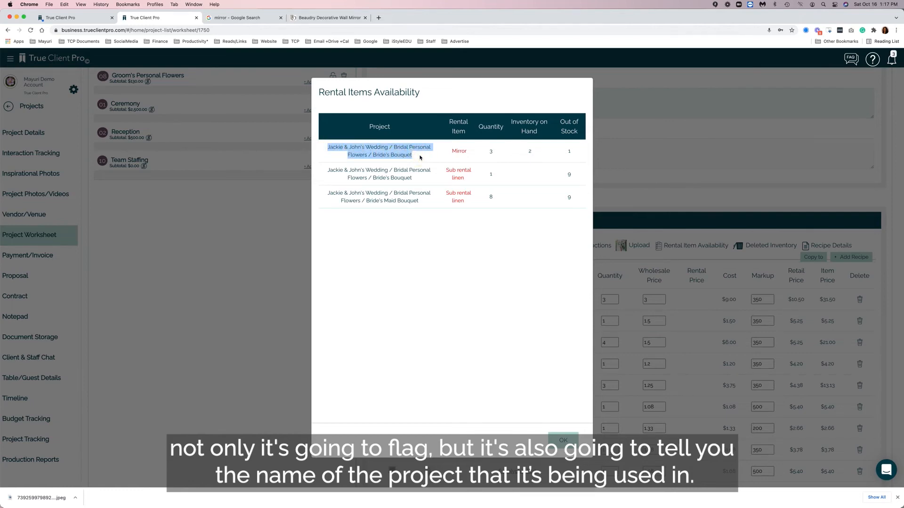
pyautogui.click(563, 441)
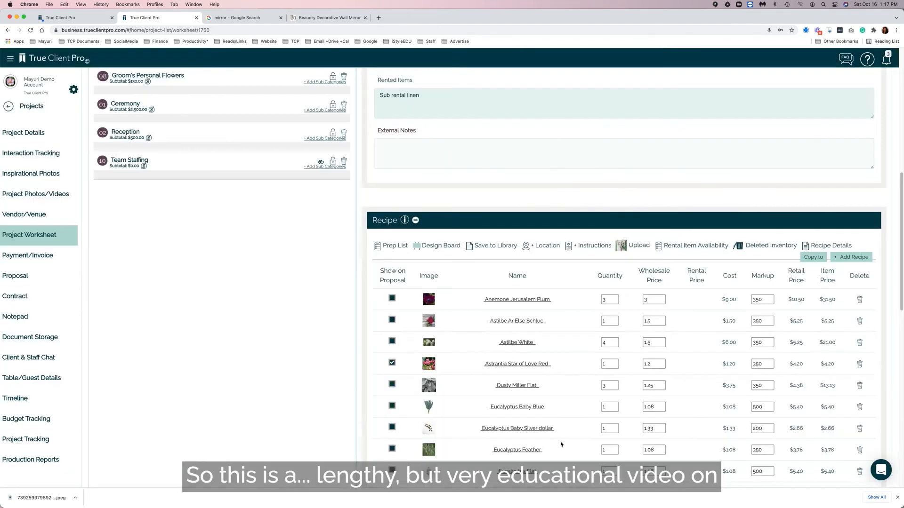
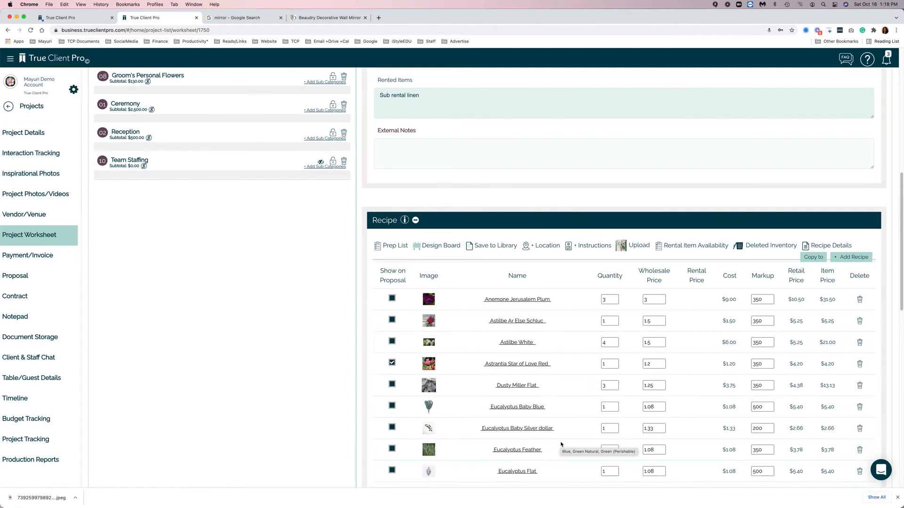
# Download the project's Project Summary of Order production report as a CSV and open the file in Numbers.
pyautogui.scroll(-15, 560, 444)
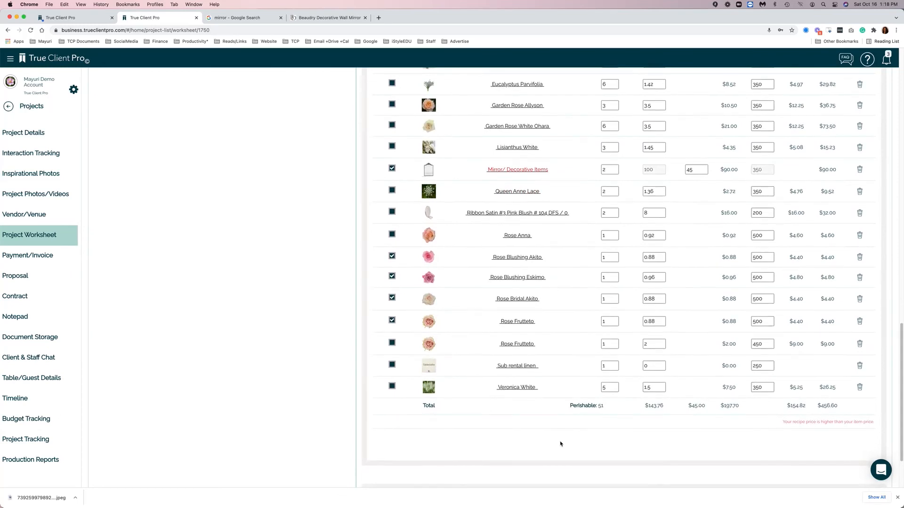
pyautogui.scroll(-2, 560, 444)
pyautogui.click(52, 461)
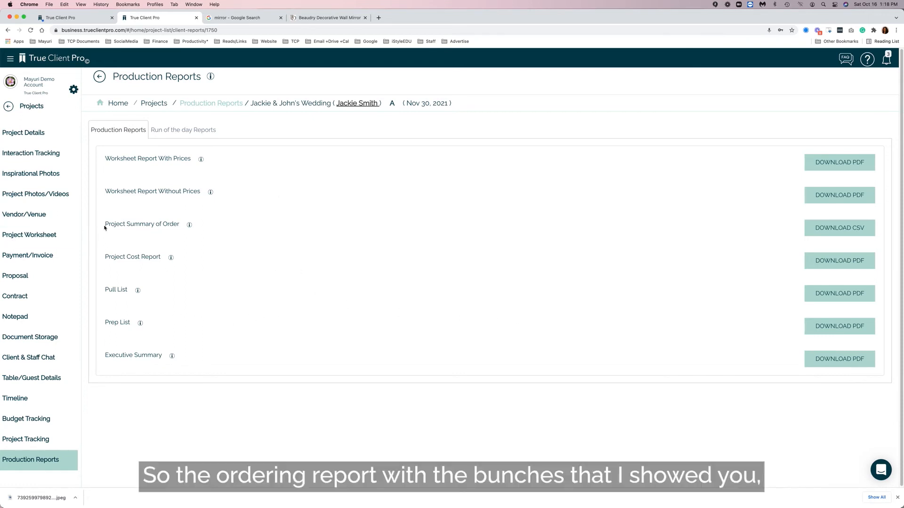
pyautogui.moveTo(104, 228); pyautogui.dragTo(191, 228)
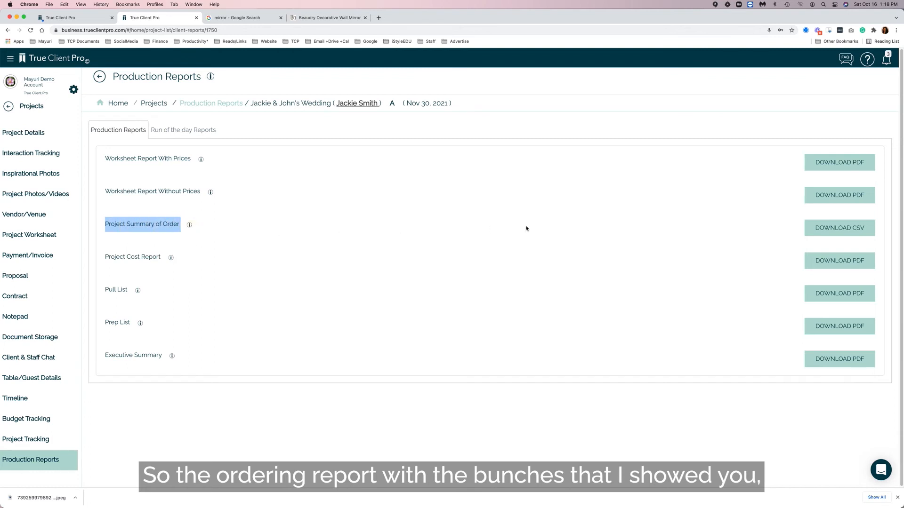
pyautogui.click(817, 228)
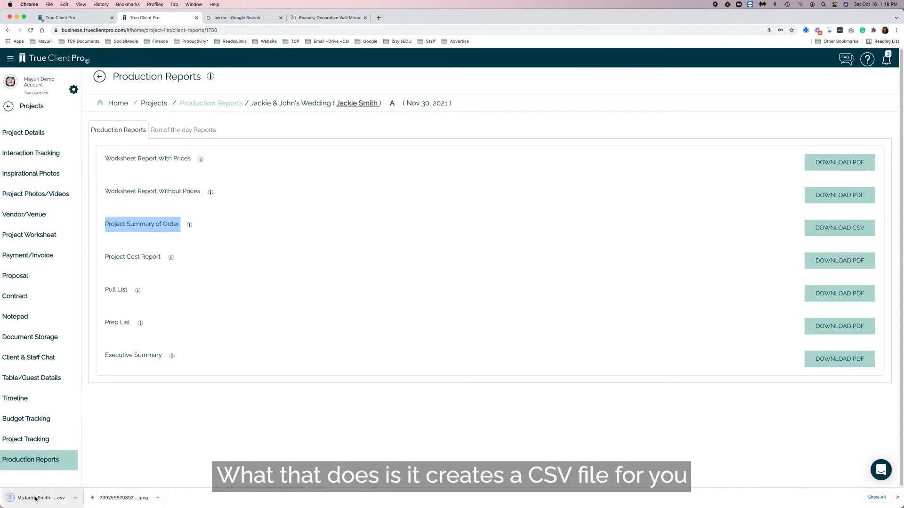
pyautogui.click(35, 500)
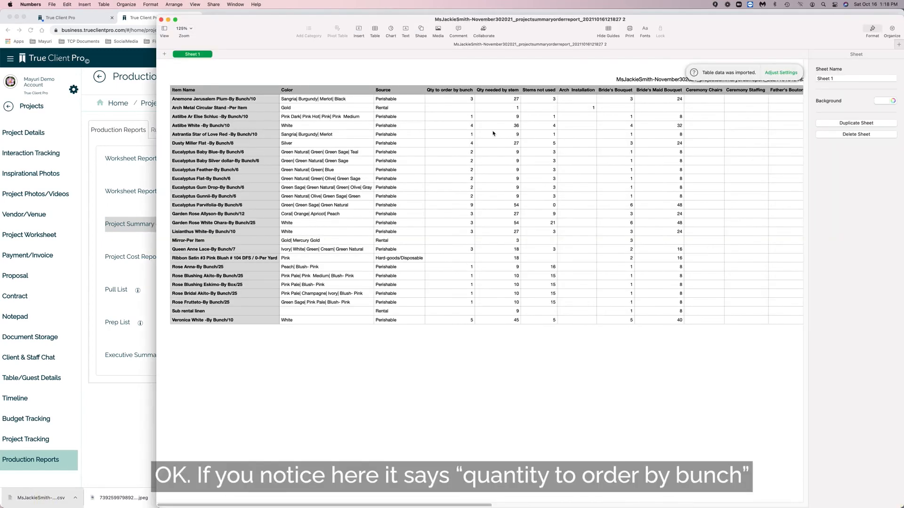
# Review the report's columns for quantity to order by bunch, quantity needed by stem and stems not used.
pyautogui.moveTo(424, 92); pyautogui.dragTo(461, 93)
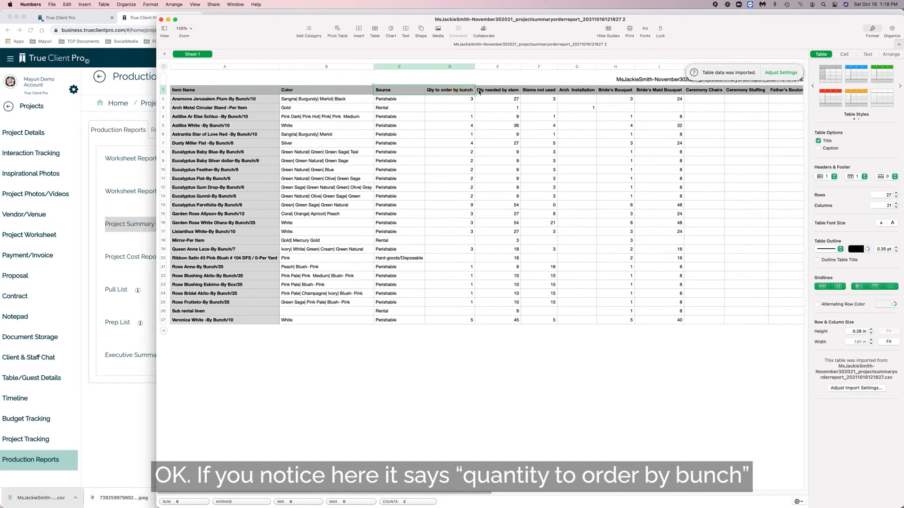
pyautogui.click(508, 92)
pyautogui.click(552, 93)
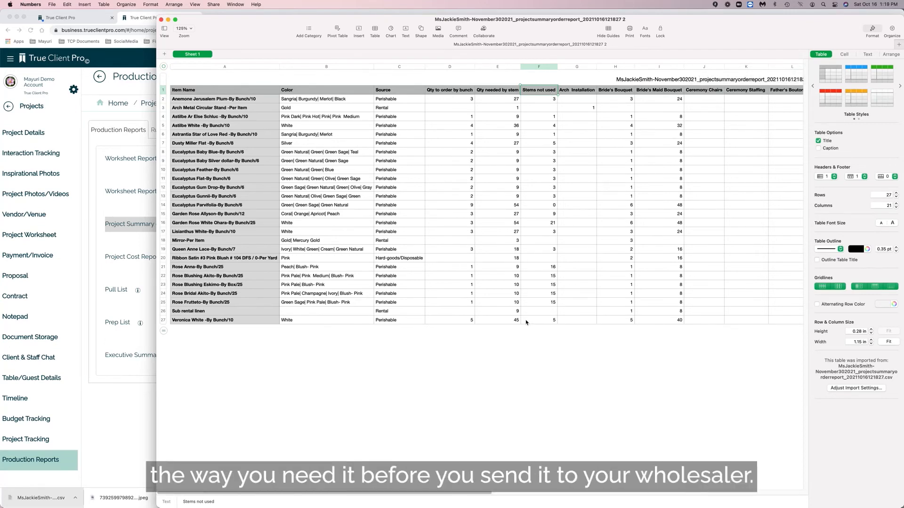
# Sort the order report in ascending order by the Source column.
pyautogui.click(400, 67)
pyautogui.click(422, 68)
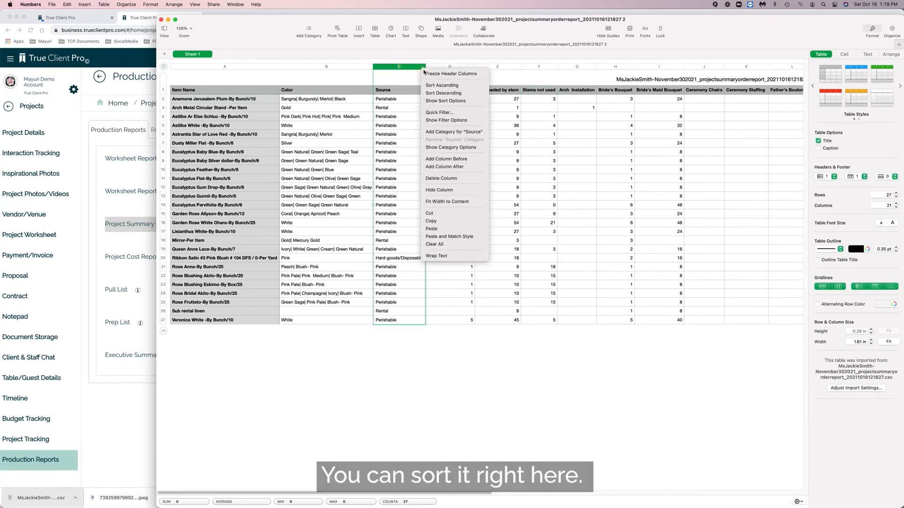
pyautogui.click(427, 86)
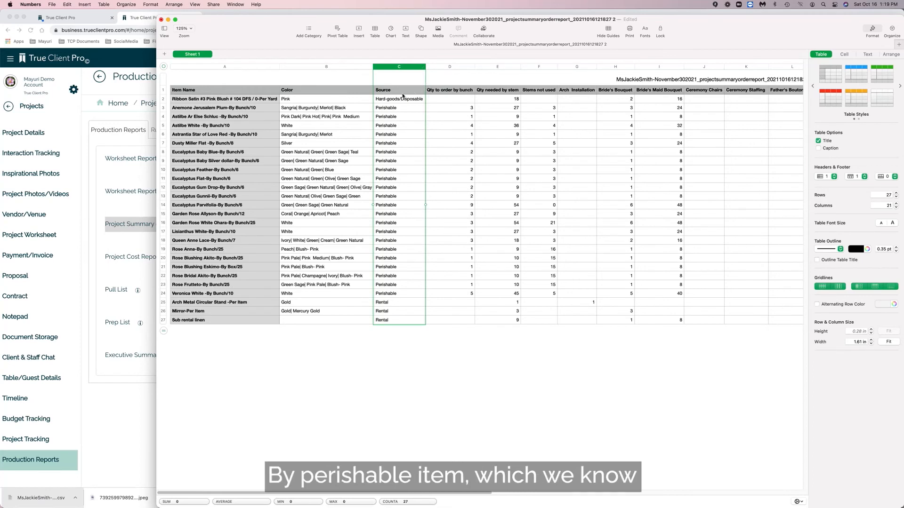
# Examine the perishable rows, comparing stems needed, bunches to order and unused stems for Anemone Jerusalem Plum and Garden Rose White Ohara.
pyautogui.moveTo(389, 109); pyautogui.dragTo(414, 294)
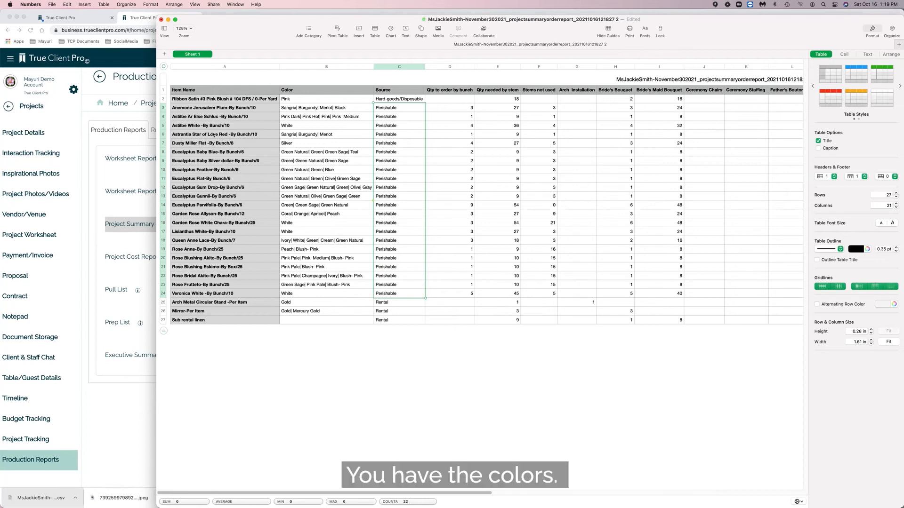
pyautogui.click(228, 111)
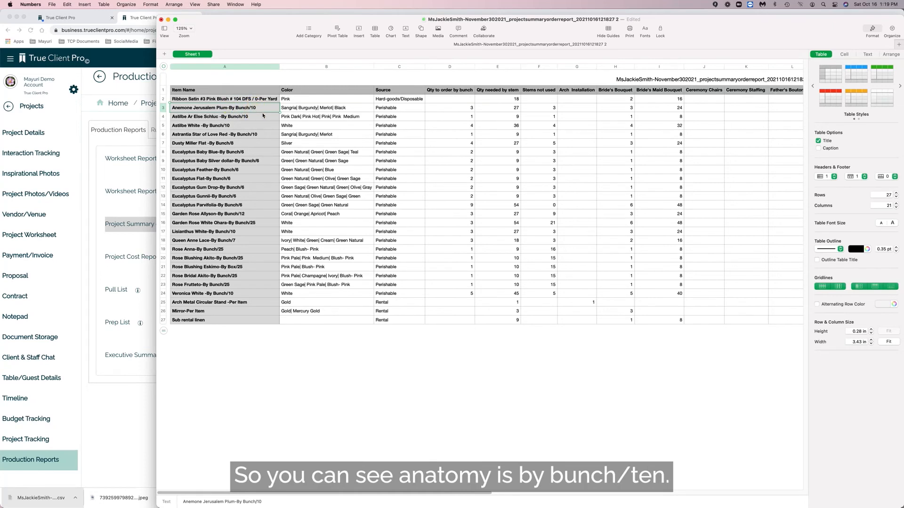
pyautogui.click(515, 109)
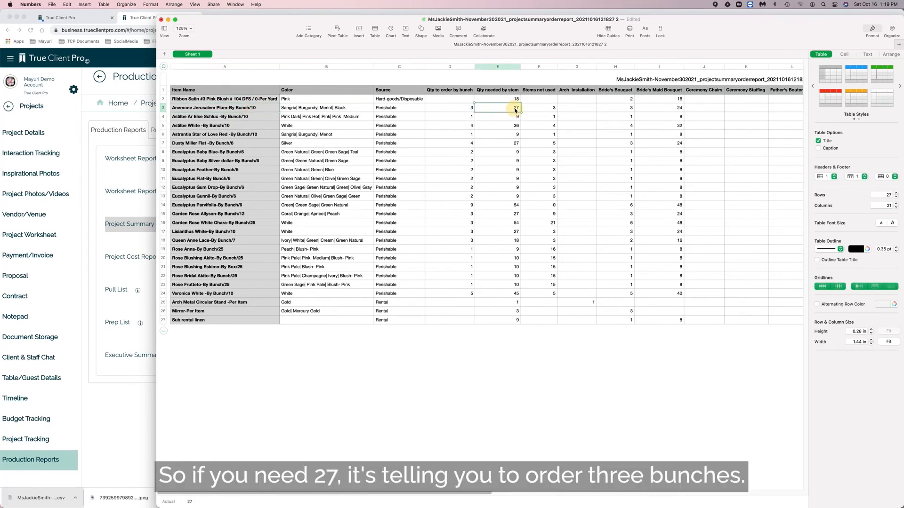
pyautogui.click(456, 110)
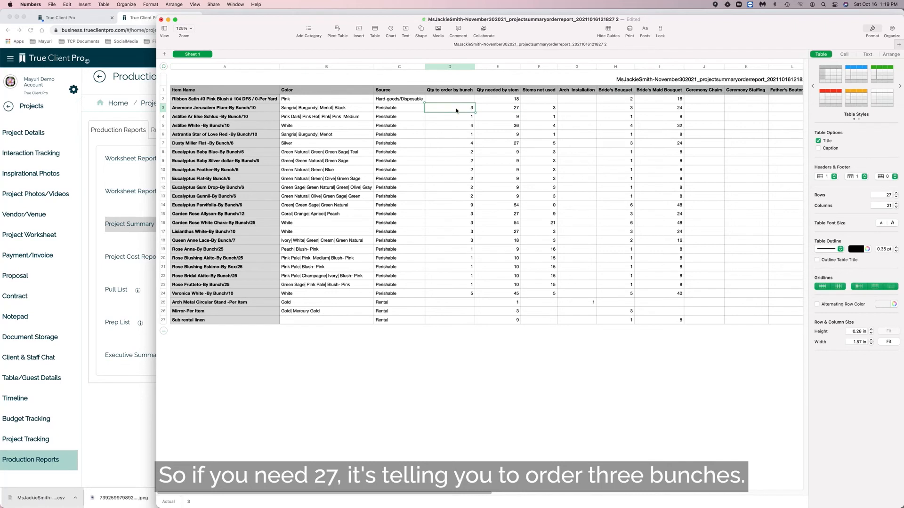
pyautogui.click(539, 112)
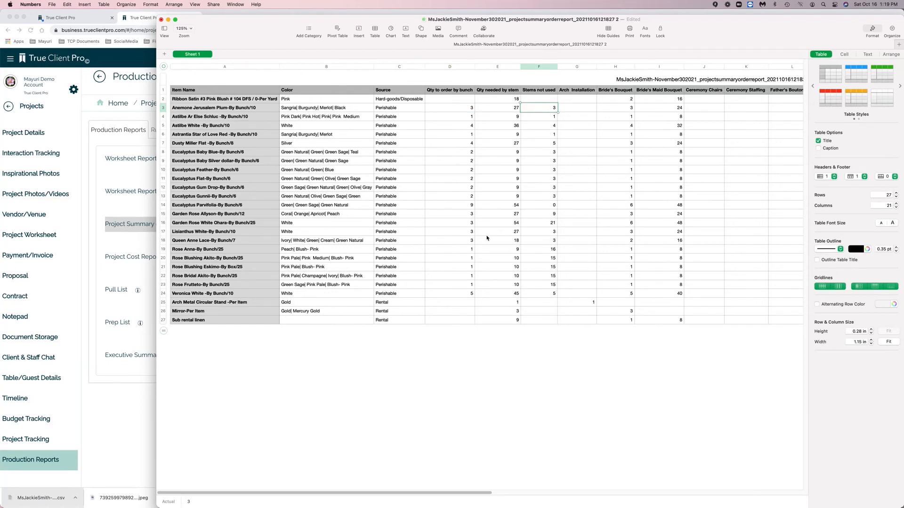
pyautogui.moveTo(548, 225); pyautogui.dragTo(233, 226)
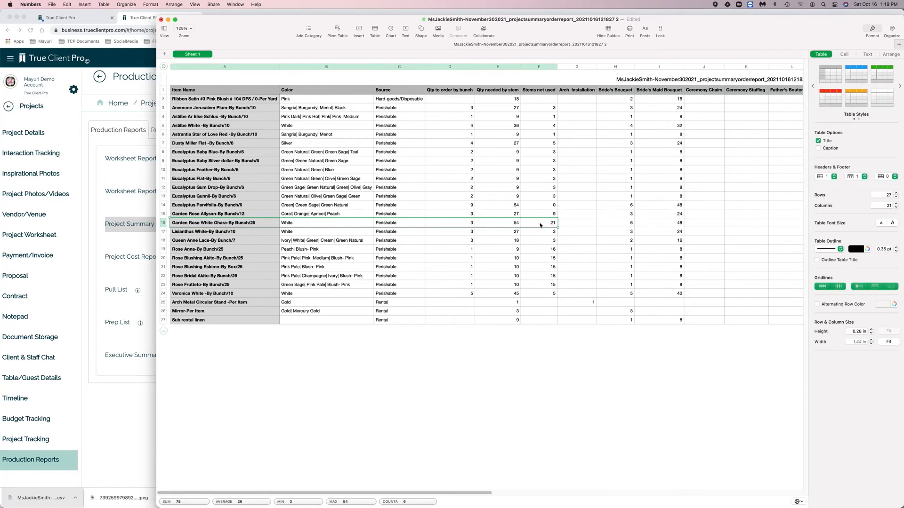
pyautogui.click(513, 226)
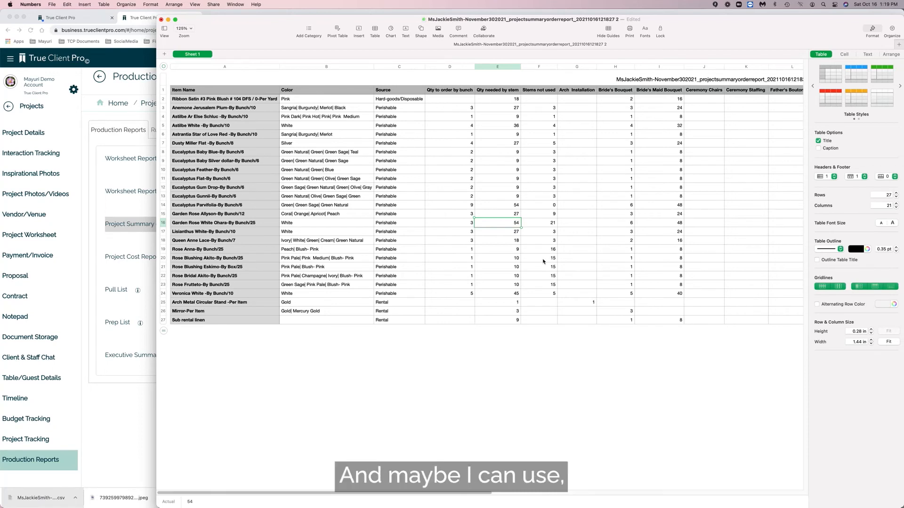
# Select the Rose Blushing Akito row, and close all open order report spreadsheets in Numbers, deleting the unsaved documents.
pyautogui.moveTo(543, 261); pyautogui.dragTo(249, 261)
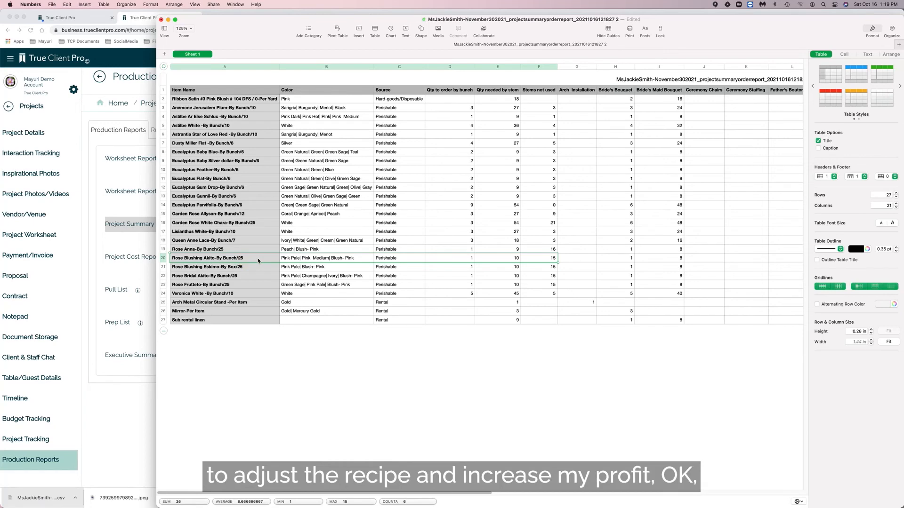
pyautogui.click(162, 20)
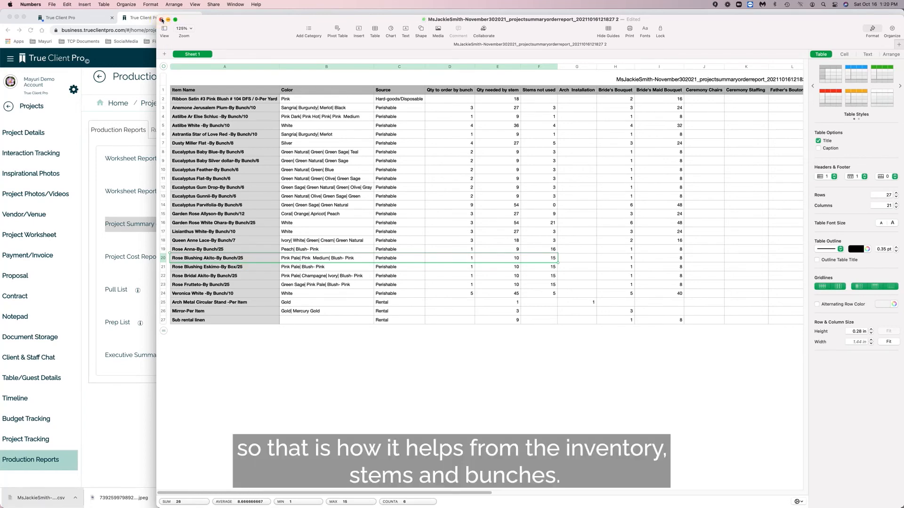
pyautogui.click(492, 314)
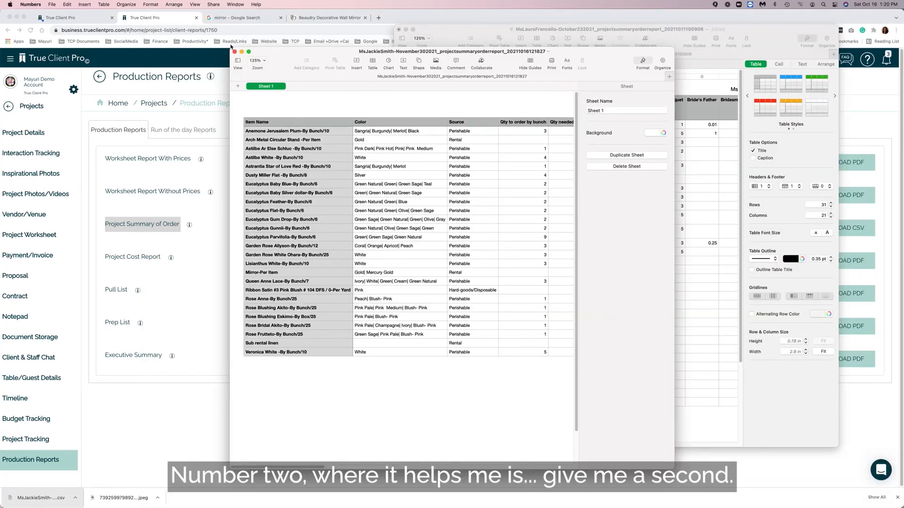
pyautogui.click(235, 51)
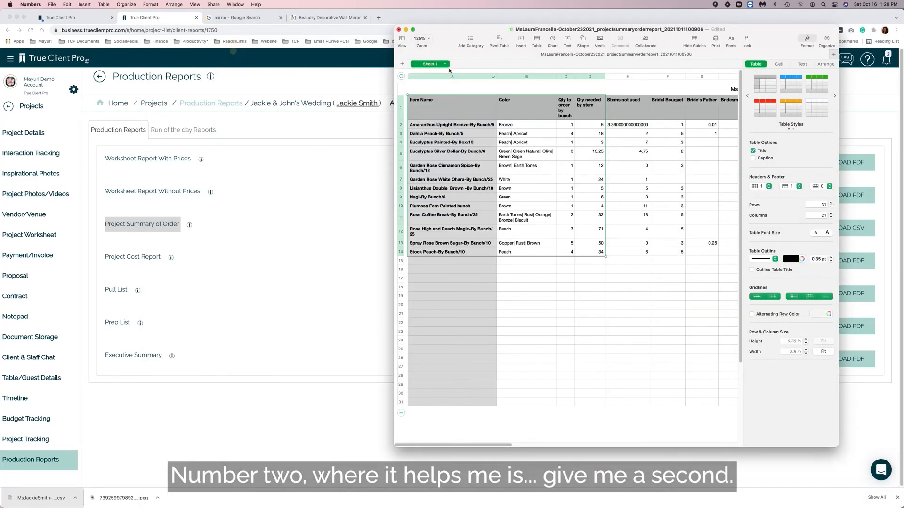
pyautogui.click(399, 29)
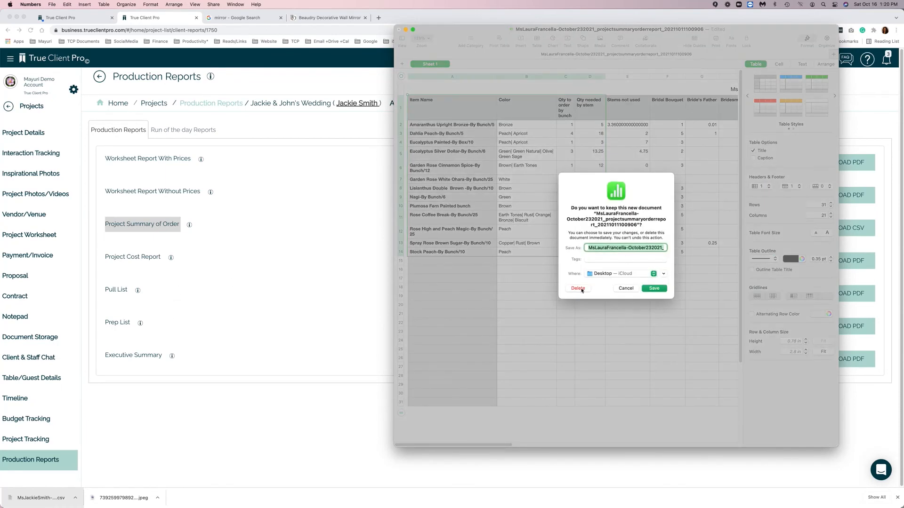
pyautogui.click(578, 289)
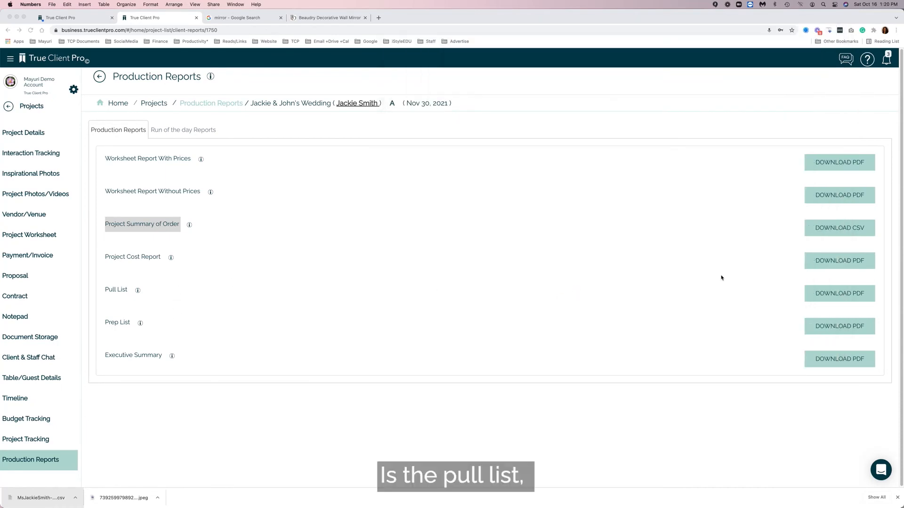
# Download the project's Pull List production report as a PDF and check the Mirror's inventory location.
pyautogui.click(819, 297)
pyautogui.click(821, 294)
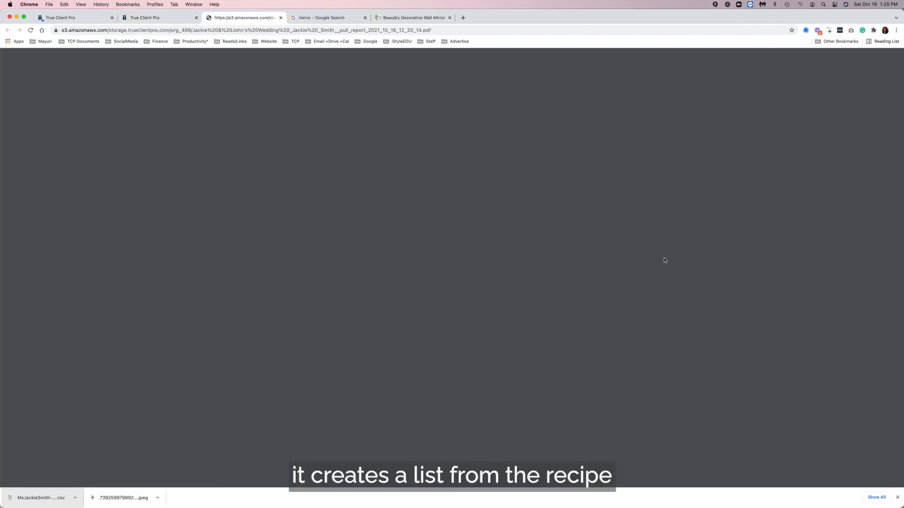
pyautogui.scroll(-1, 664, 259)
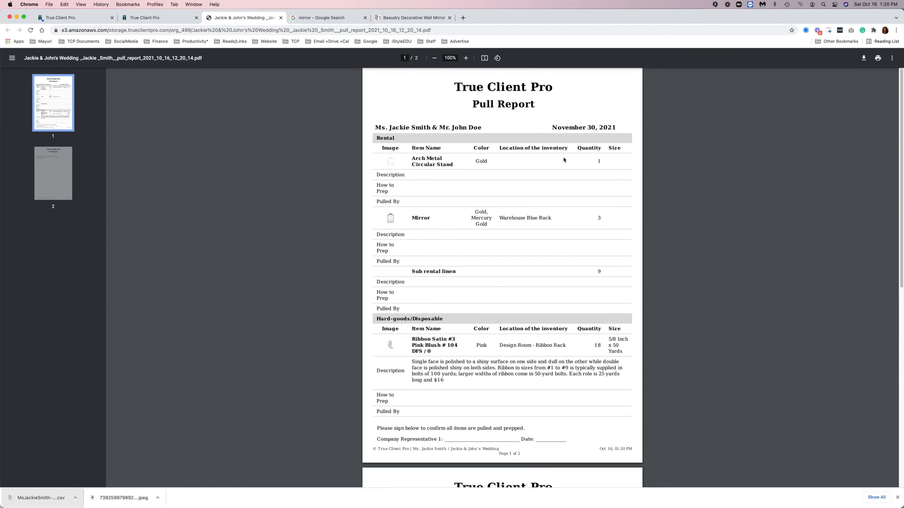
pyautogui.moveTo(499, 217); pyautogui.dragTo(551, 218)
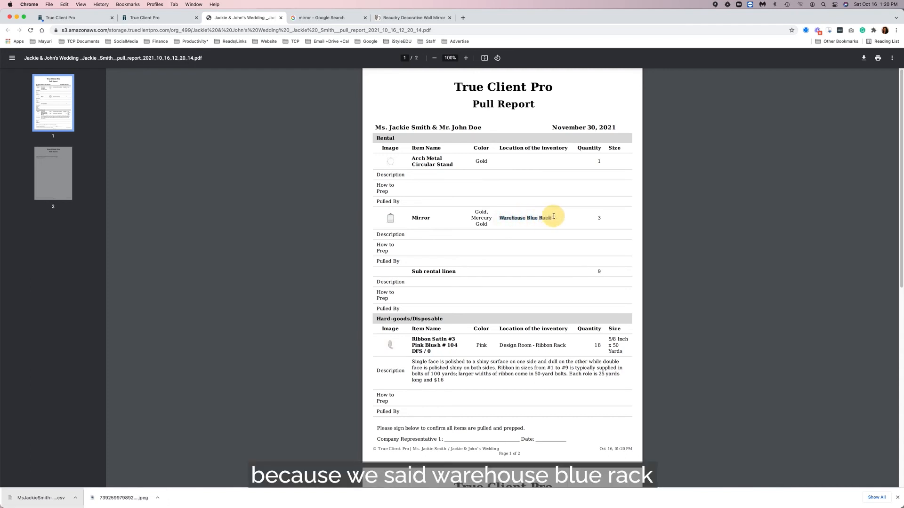
pyautogui.click(538, 236)
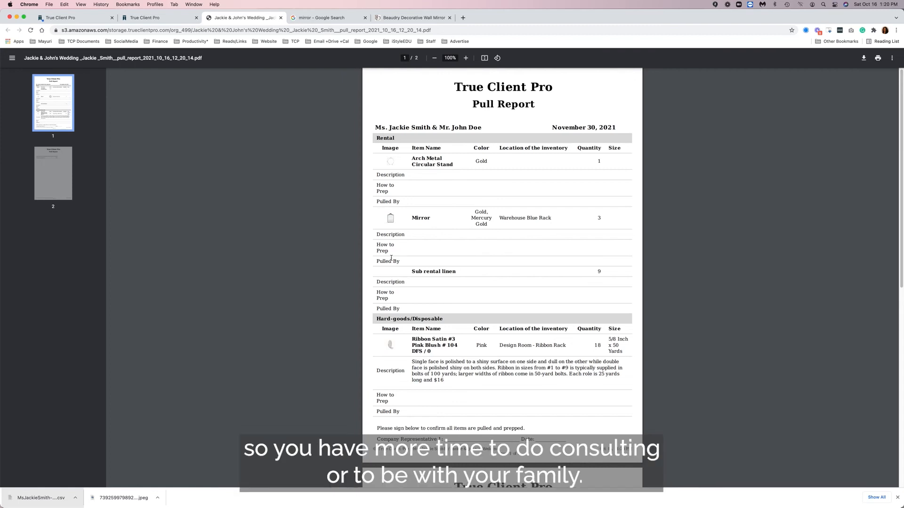
# Check the Preparation List of the Bride's Bouquet recipe in the Project Worksheet, and close the list.
pyautogui.click(148, 20)
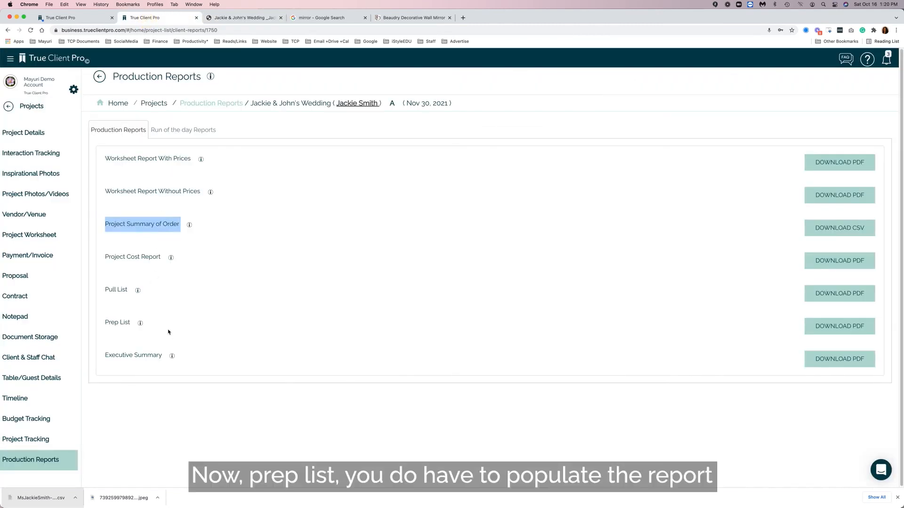
pyautogui.click(40, 237)
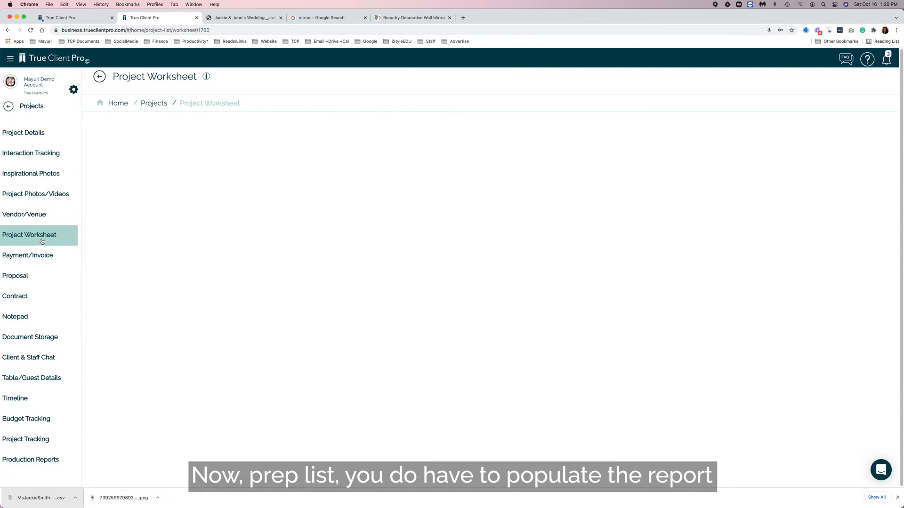
pyautogui.scroll(-5, 249, 371)
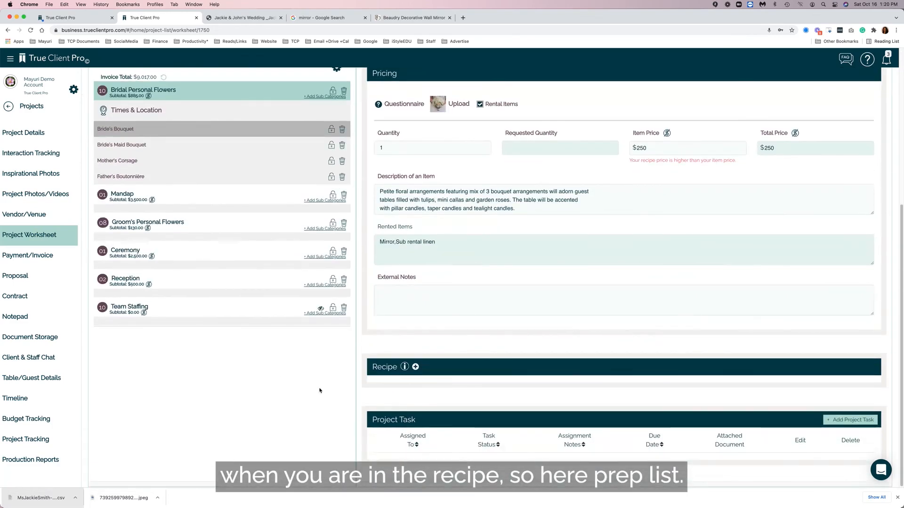
pyautogui.click(416, 368)
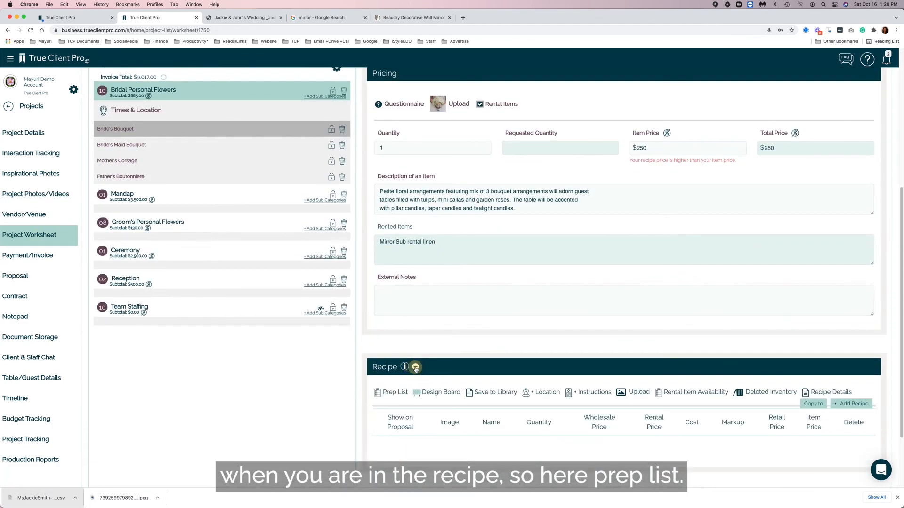
pyautogui.click(385, 395)
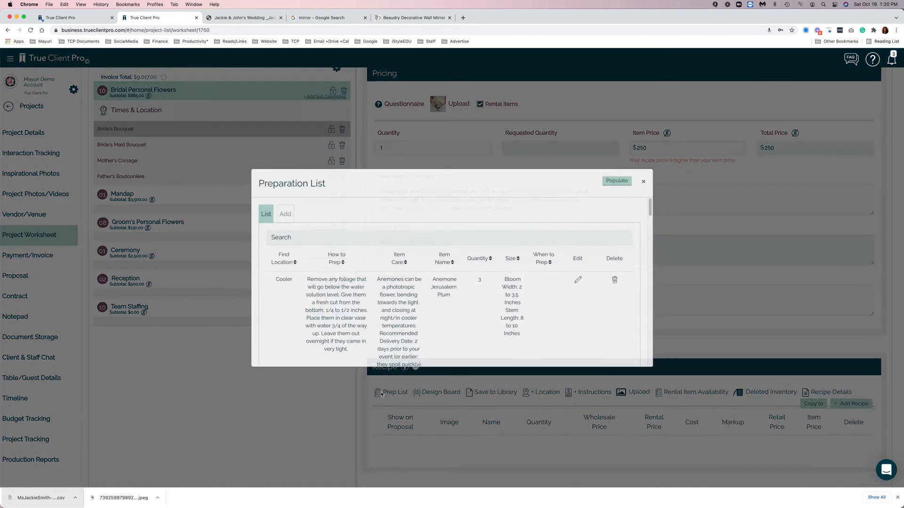
pyautogui.click(271, 220)
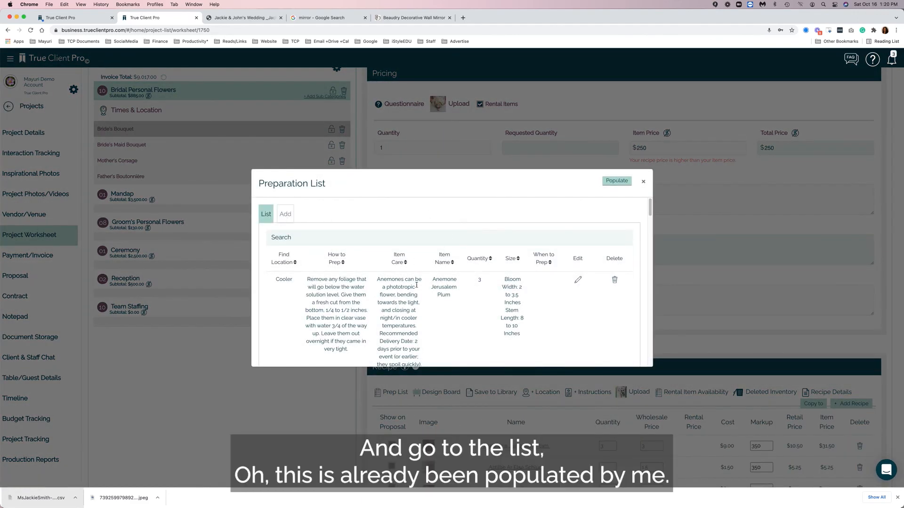
pyautogui.click(643, 182)
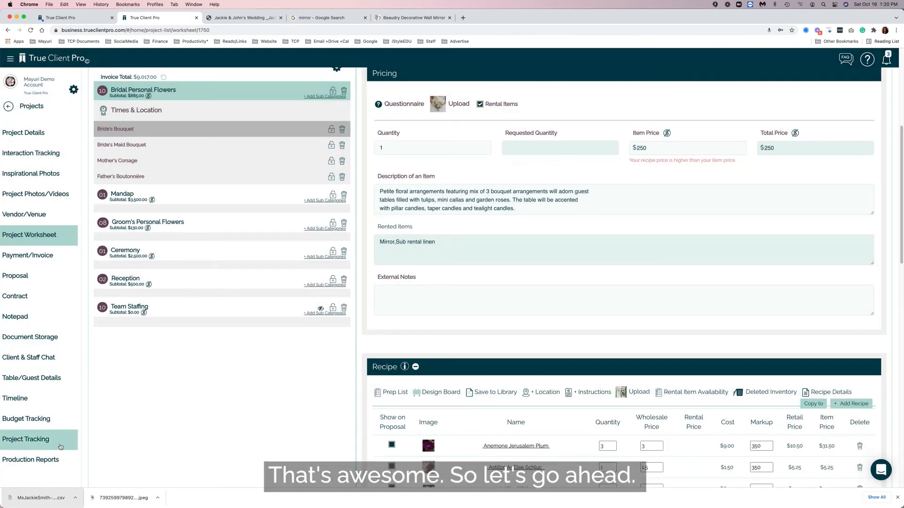
# Download the Prep List production report as a PDF and review the Anemone Jerusalem Plum entry under Bride's Bouquet.
pyautogui.click(45, 471)
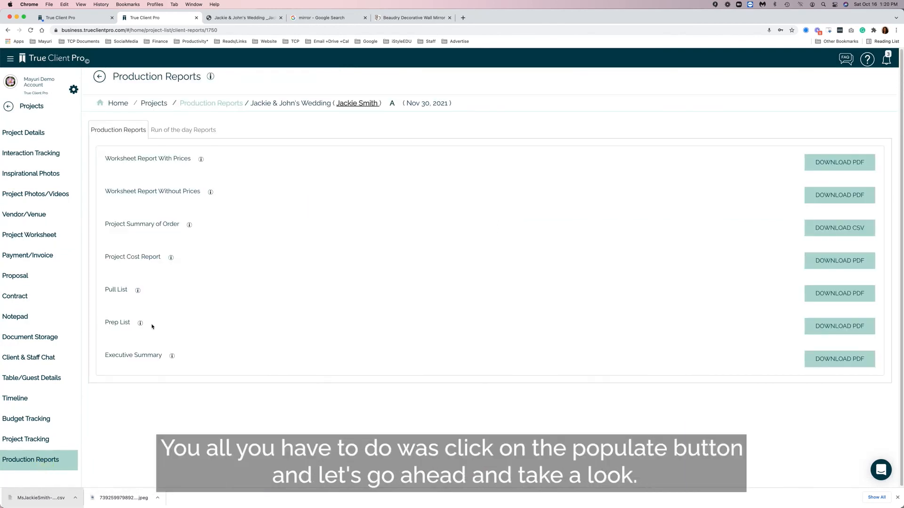
pyautogui.click(823, 331)
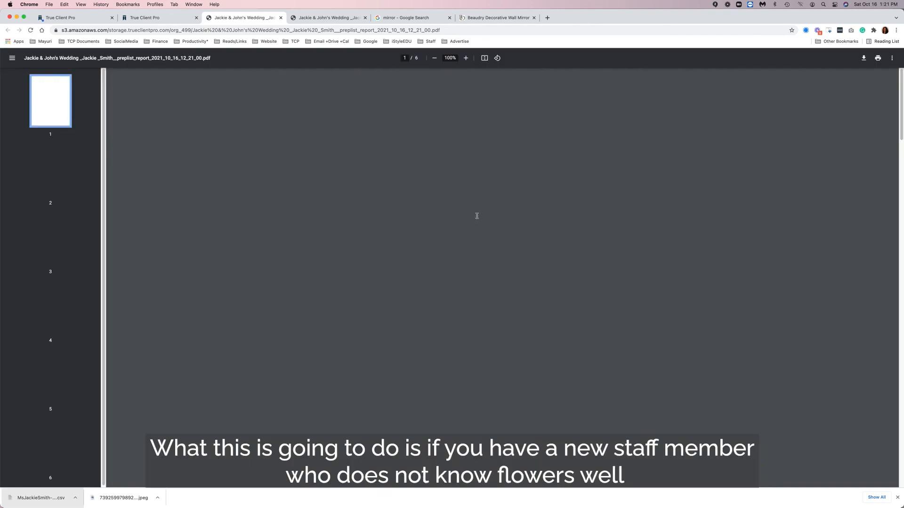
pyautogui.scroll(-1, 476, 217)
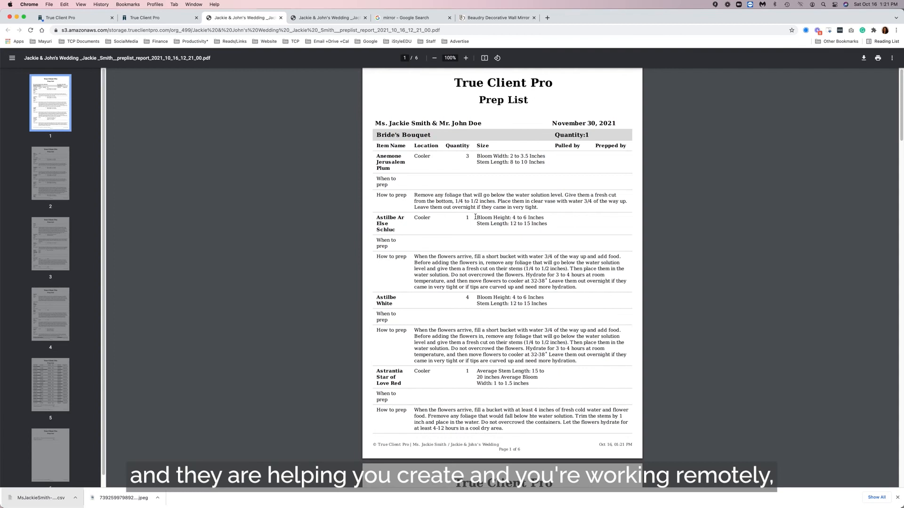
pyautogui.moveTo(375, 156); pyautogui.dragTo(459, 180)
pyautogui.click(485, 184)
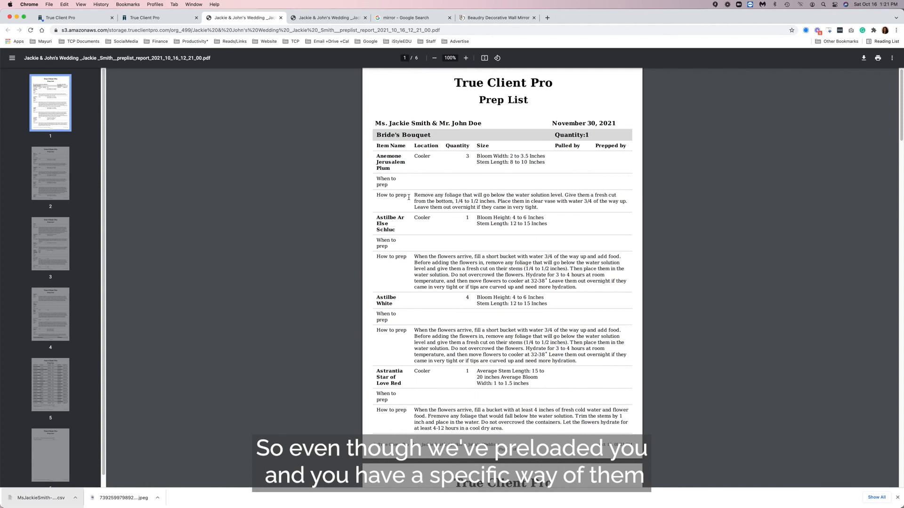
# Download the Project Cost Report as a PDF and find the cost summary by source on its last page.
pyautogui.click(140, 16)
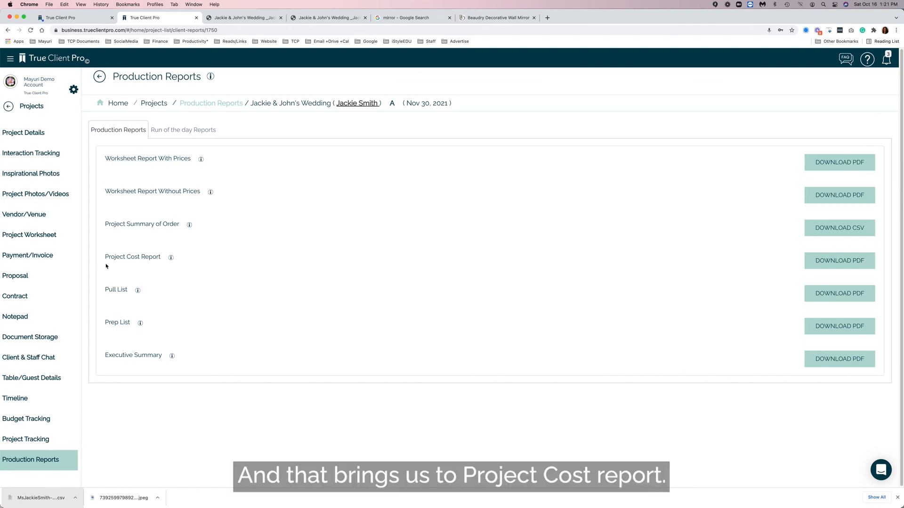
pyautogui.moveTo(104, 259); pyautogui.dragTo(165, 262)
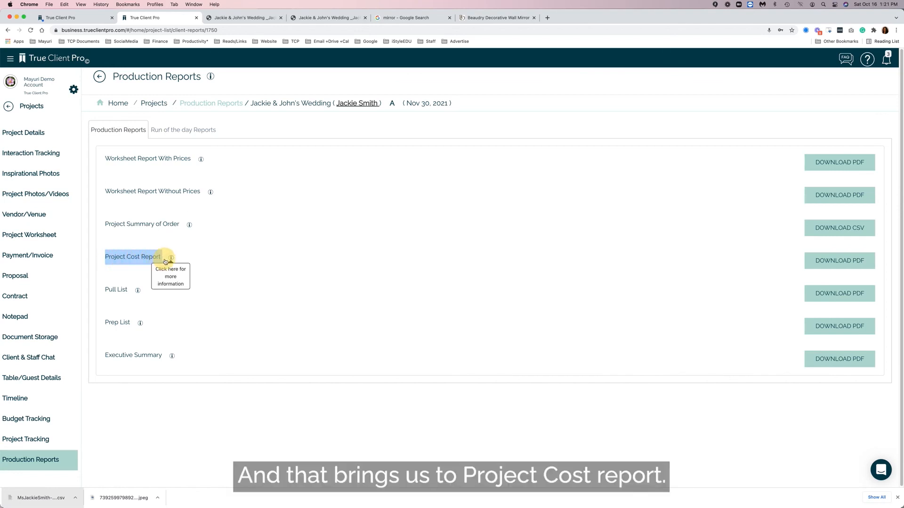
pyautogui.click(833, 261)
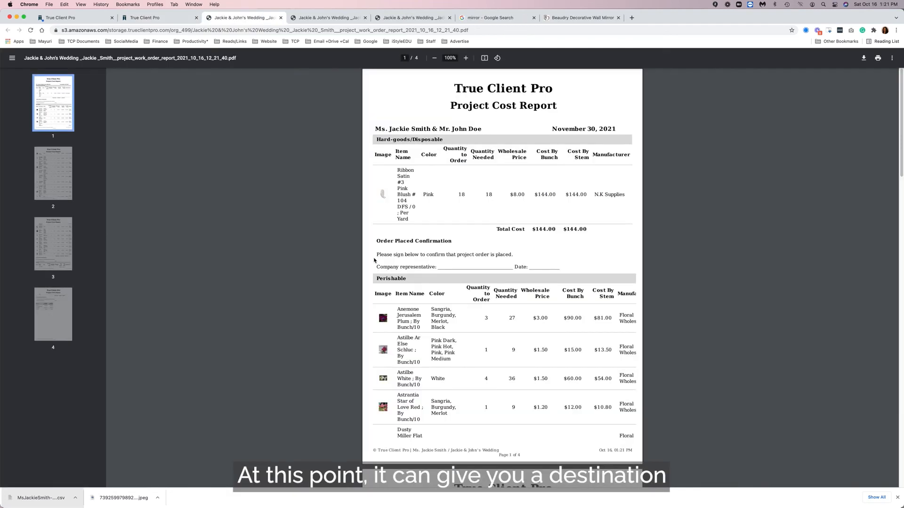
pyautogui.scroll(-12, 374, 260)
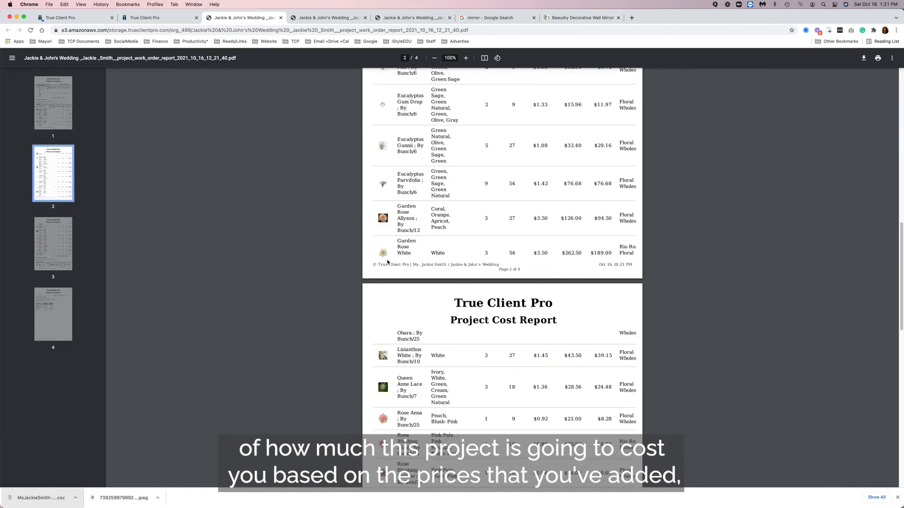
pyautogui.scroll(-10, 387, 262)
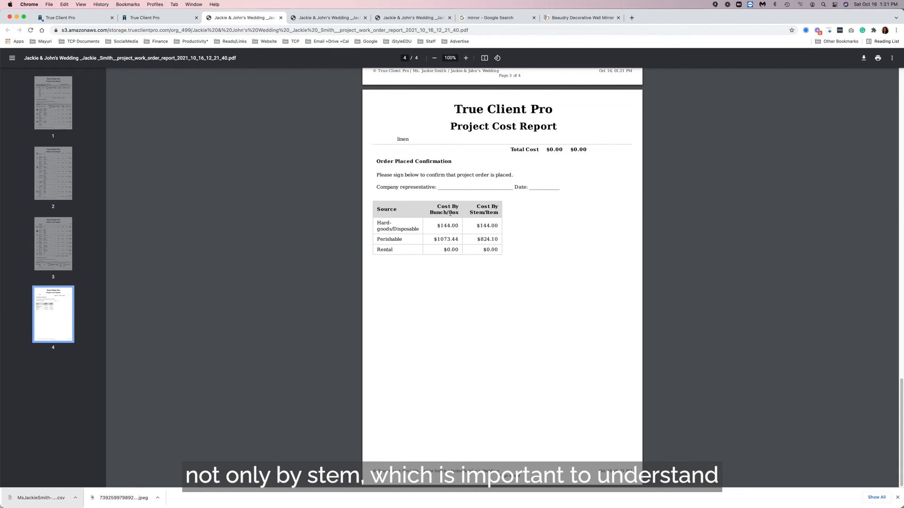
# Compare the perishable cost by stem with the cost by bunch, and return to the project's Production Reports.
pyautogui.moveTo(474, 239); pyautogui.dragTo(504, 240)
pyautogui.click(516, 243)
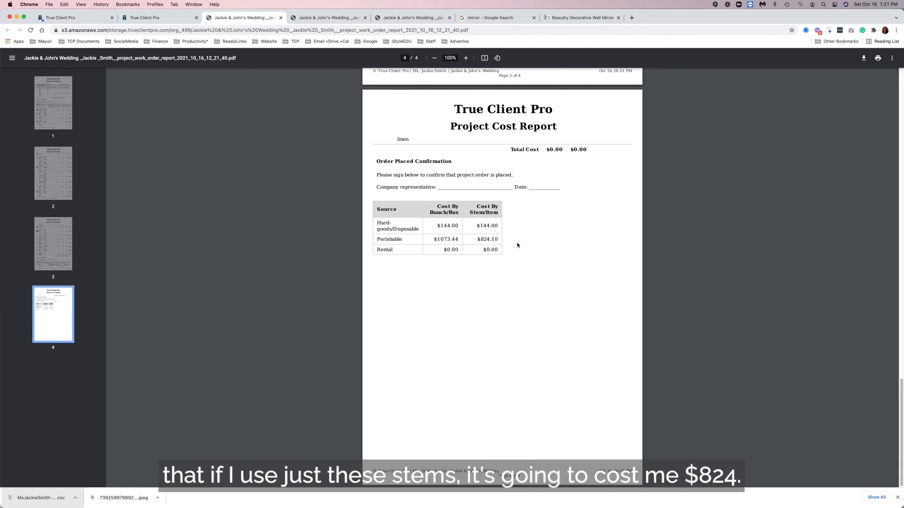
pyautogui.moveTo(474, 239); pyautogui.dragTo(499, 240)
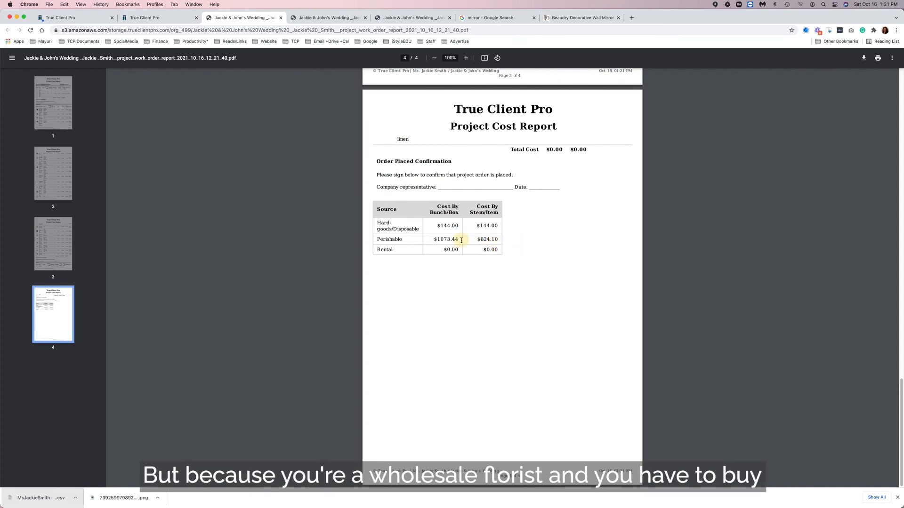
pyautogui.moveTo(461, 241); pyautogui.dragTo(433, 240)
pyautogui.click(434, 274)
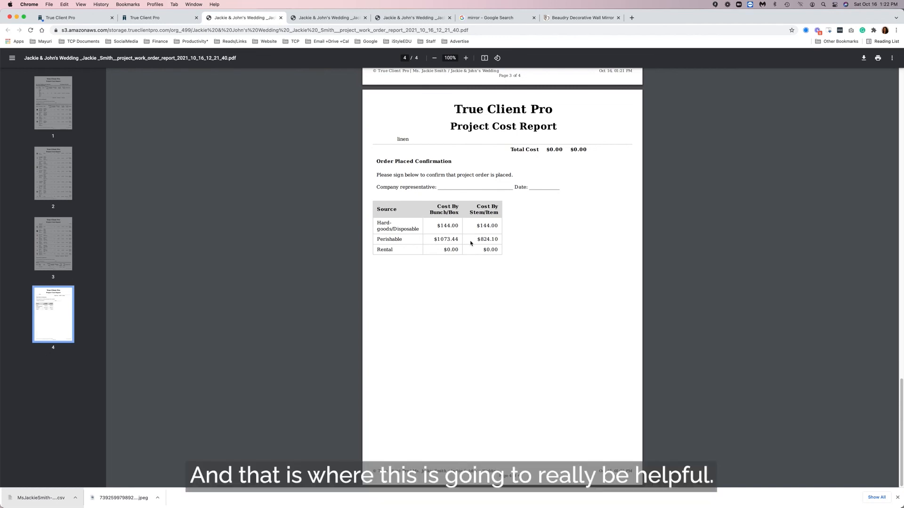
pyautogui.click(155, 23)
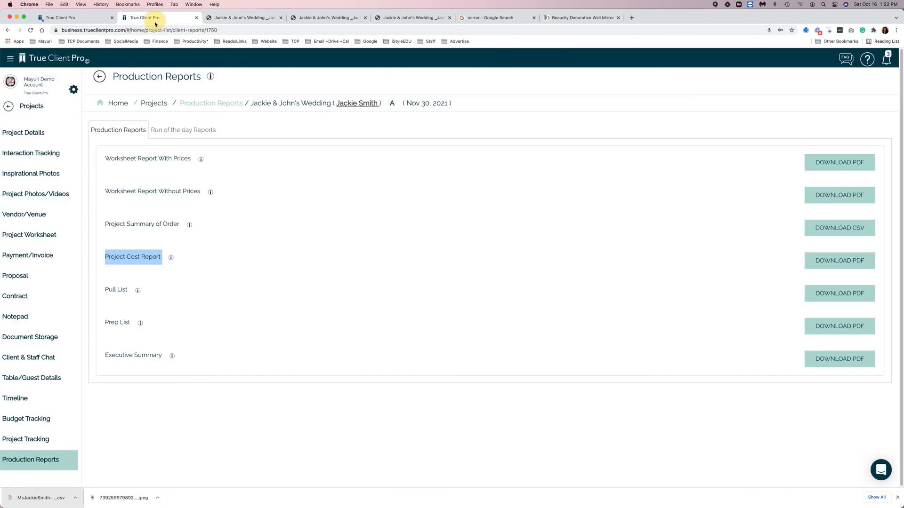